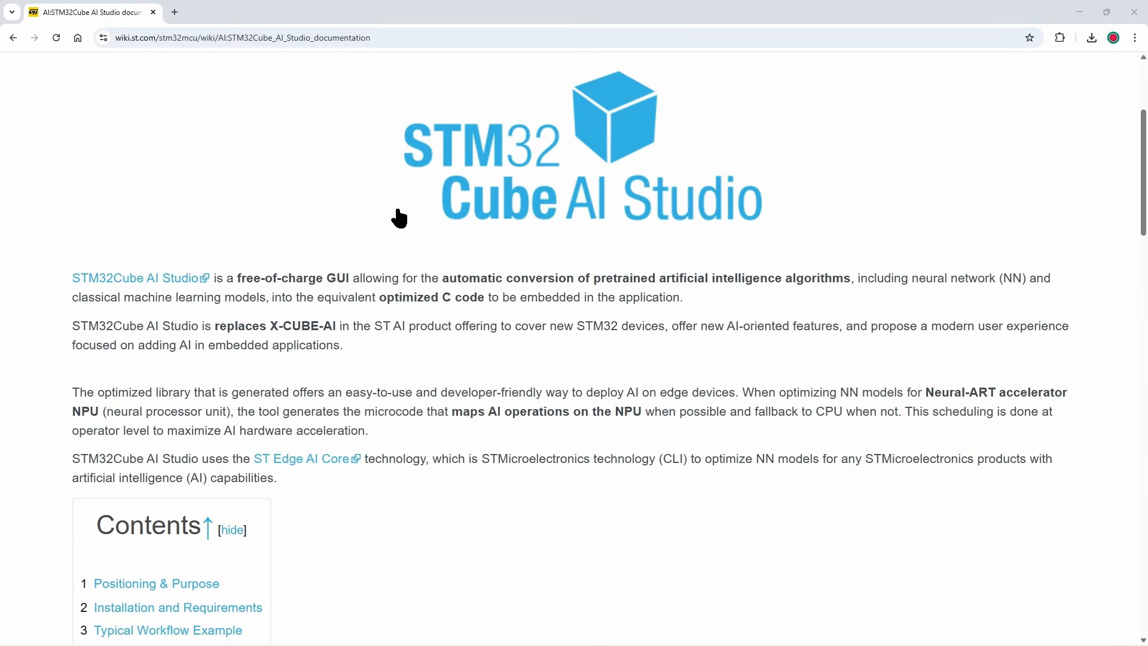
Read the STM32Cube AI Studio documentation's introduction and its Positioning & Purpose section, including validation, code generation and the key features
{"action": "scroll", "coordinate": [391, 211], "scroll_direction": "up", "scroll_amount": 1}
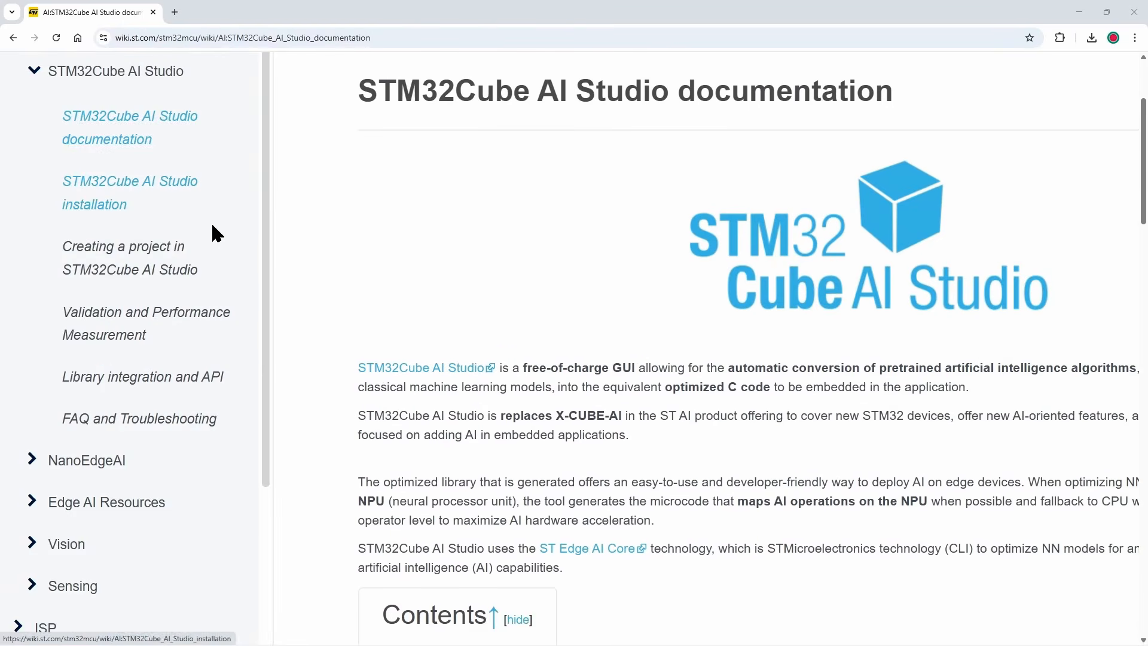
{"action": "scroll", "coordinate": [210, 222], "scroll_direction": "up", "scroll_amount": 1}
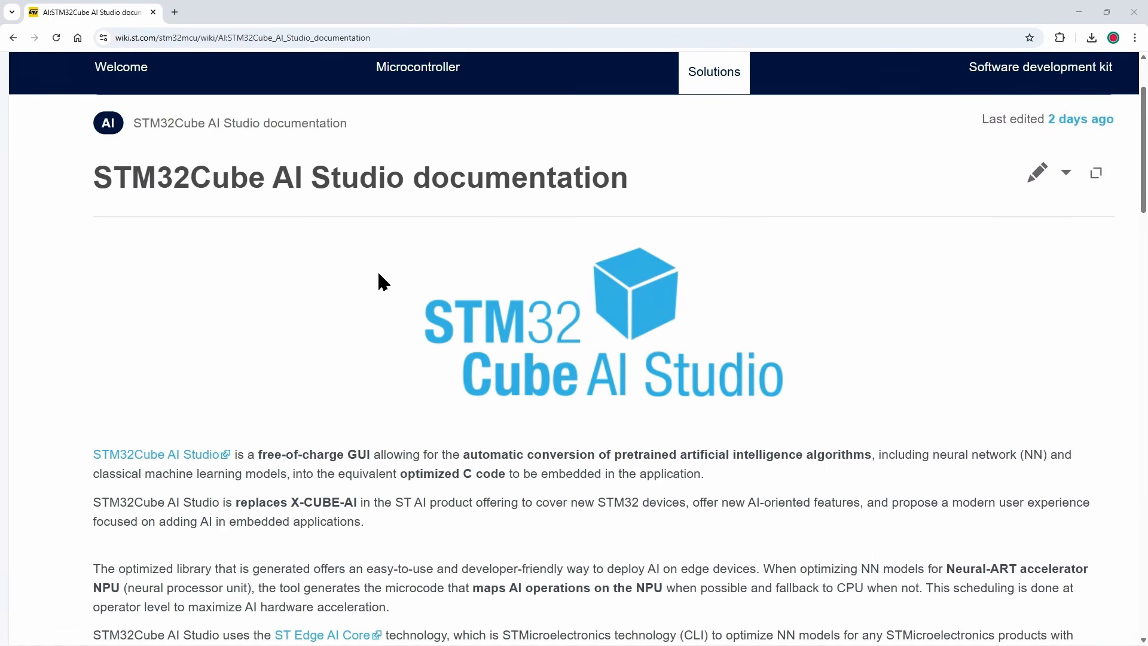
{"action": "scroll", "coordinate": [378, 276], "scroll_direction": "down", "scroll_amount": 5}
{"action": "scroll", "coordinate": [378, 270], "scroll_direction": "down", "scroll_amount": 9}
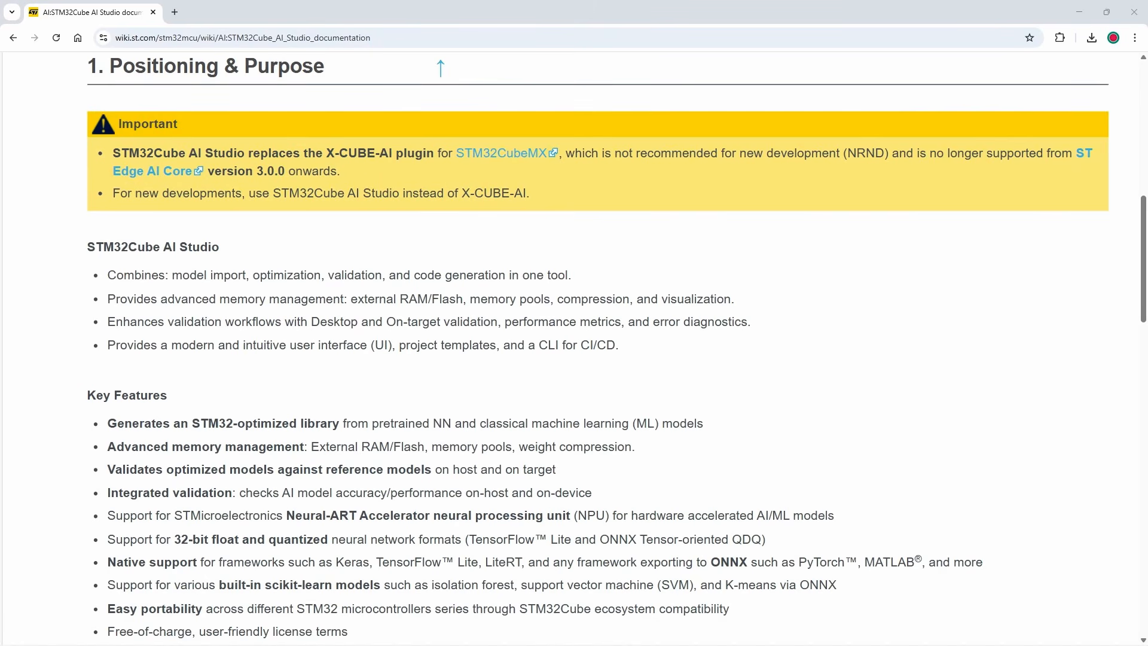
{"action": "double_click", "coordinate": [329, 274]}
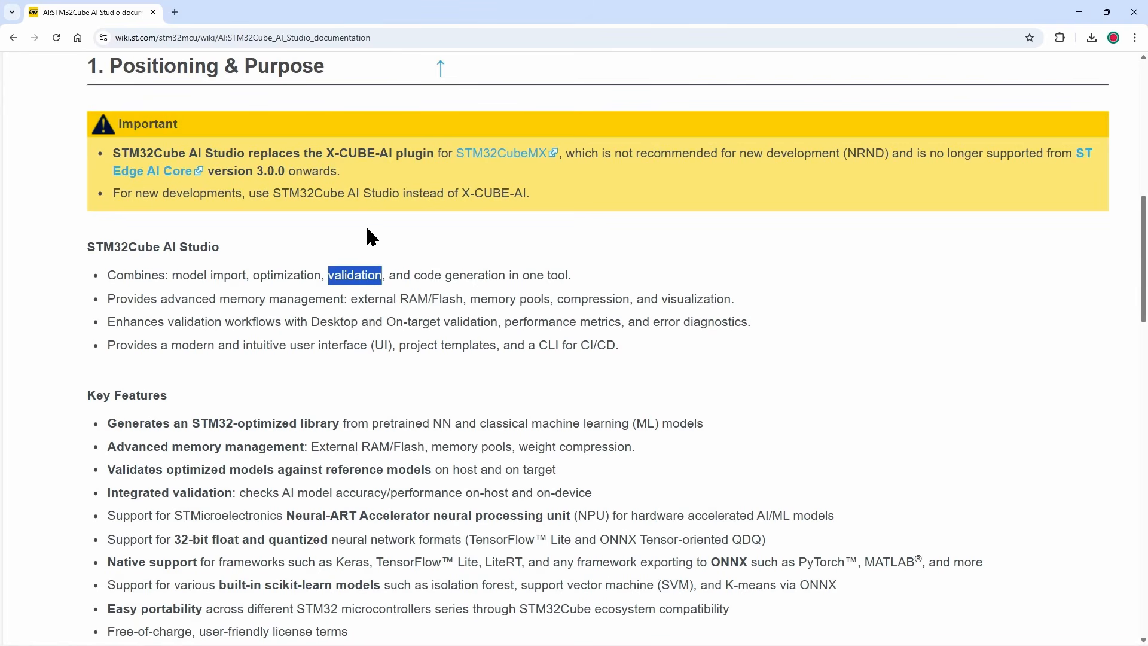
{"action": "left_click_drag", "start_coordinate": [415, 275], "coordinate": [508, 274]}
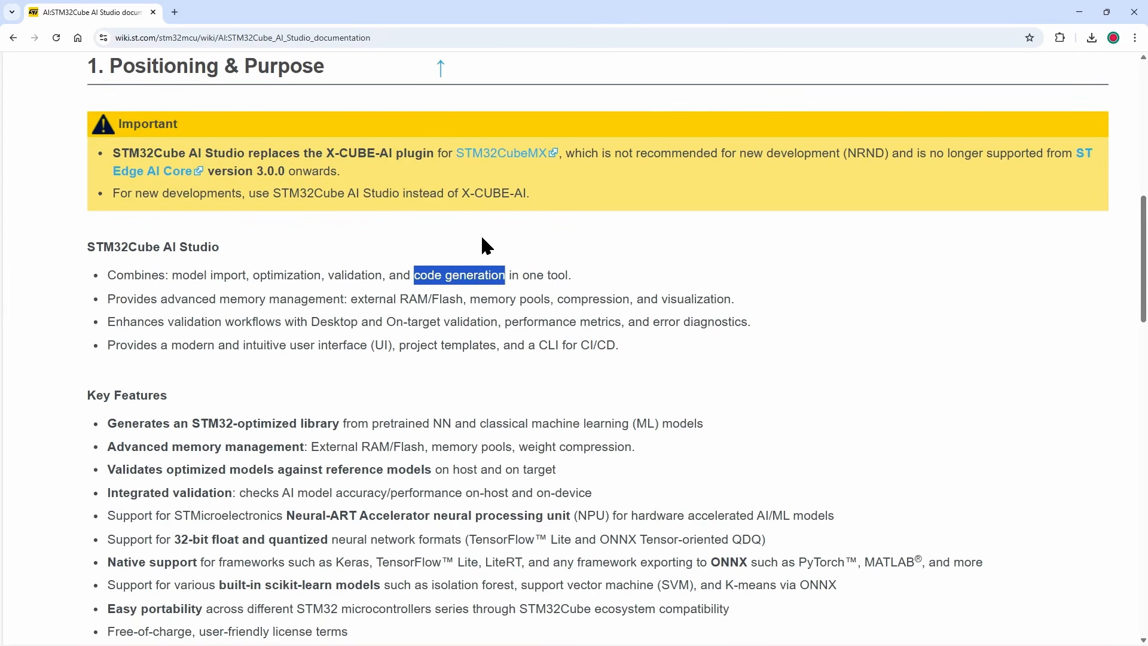
{"action": "scroll", "coordinate": [425, 159], "scroll_direction": "down", "scroll_amount": 8}
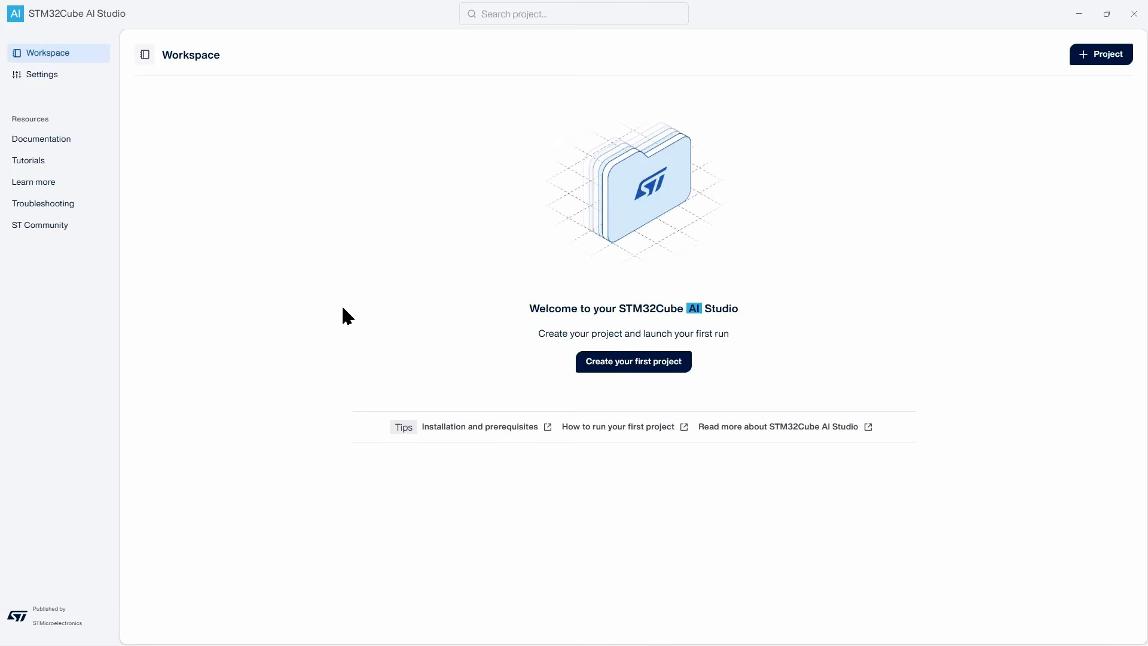
Review the local tool paths in the STM32Cube AI Studio settings, then return to the workspace
{"action": "left_click", "coordinate": [29, 77]}
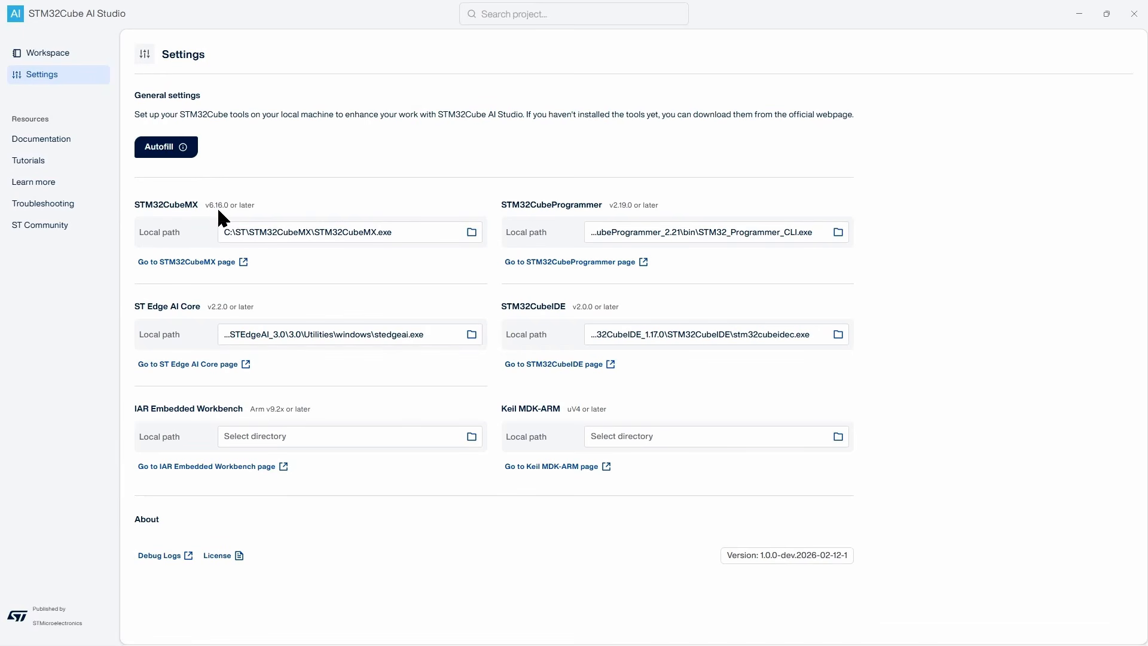
{"action": "left_click", "coordinate": [48, 54]}
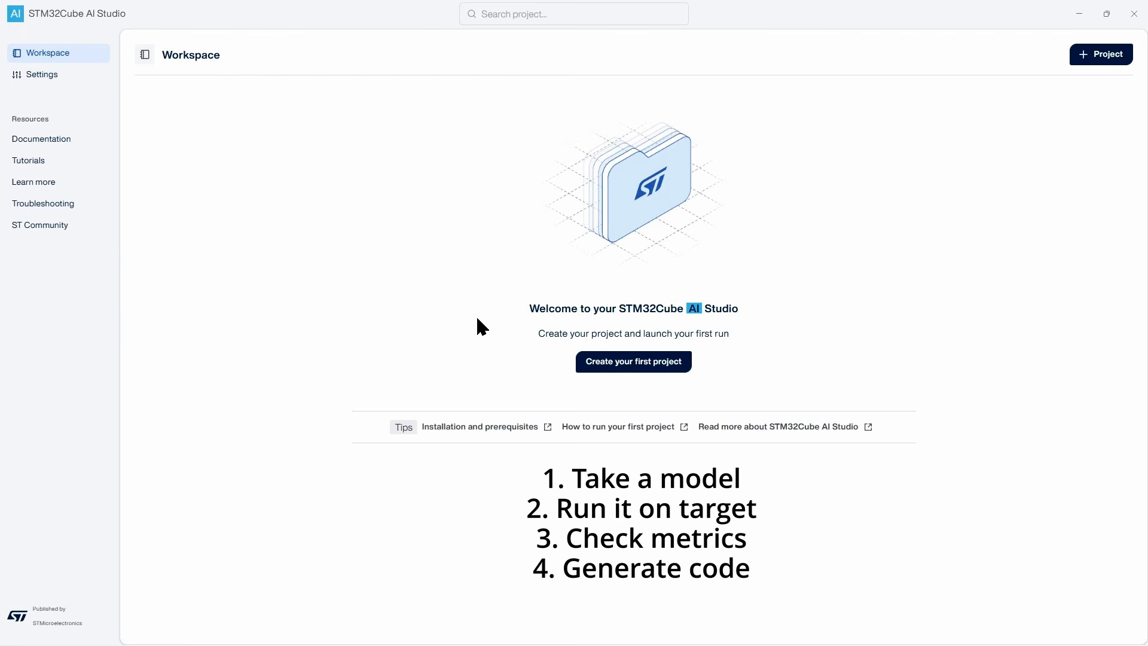
Start a project from scratch named N6_demo, keeping the default workspace path
{"action": "left_click", "coordinate": [645, 364]}
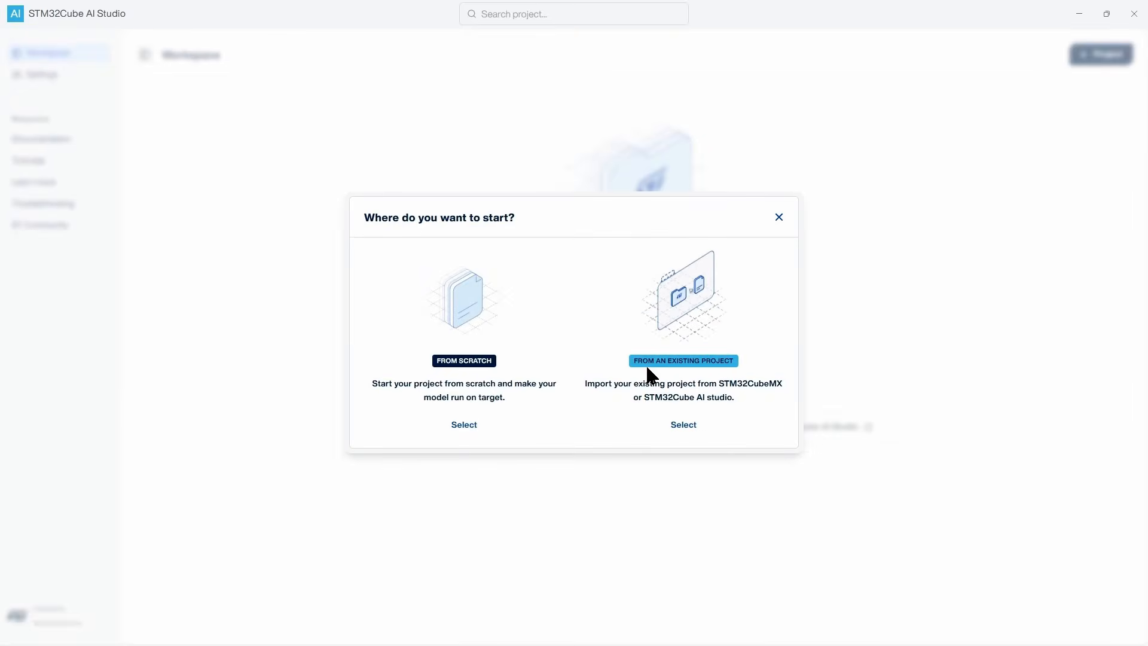
{"action": "left_click", "coordinate": [464, 428]}
{"action": "left_click", "coordinate": [476, 291]}
{"action": "type", "text": "N6_demo"}
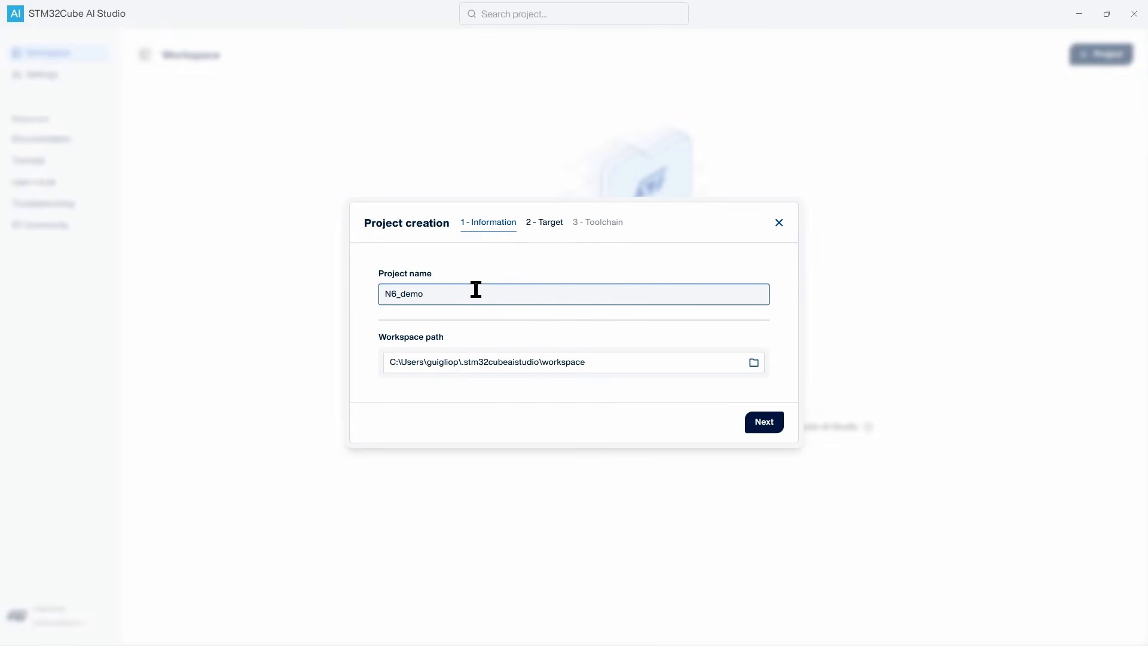
{"action": "left_click", "coordinate": [762, 422]}
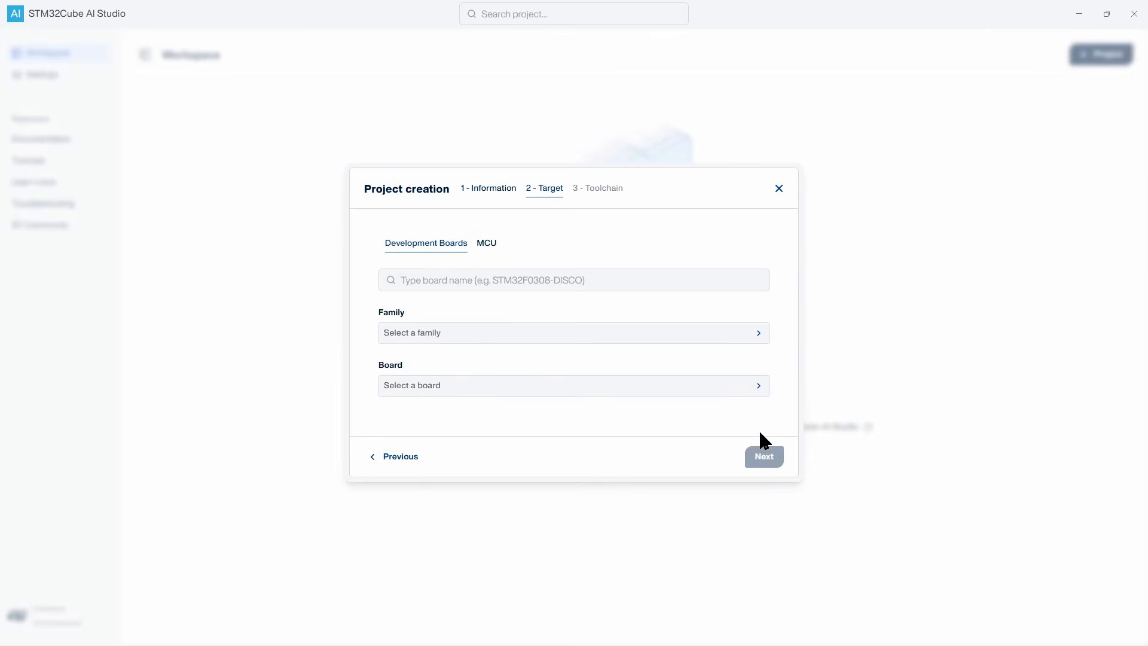
Choose the STM32N6570-DK development board as the target and create the project with the STM32CubeIDE toolchain
{"action": "left_click", "coordinate": [600, 280]}
{"action": "type", "text": "N6"}
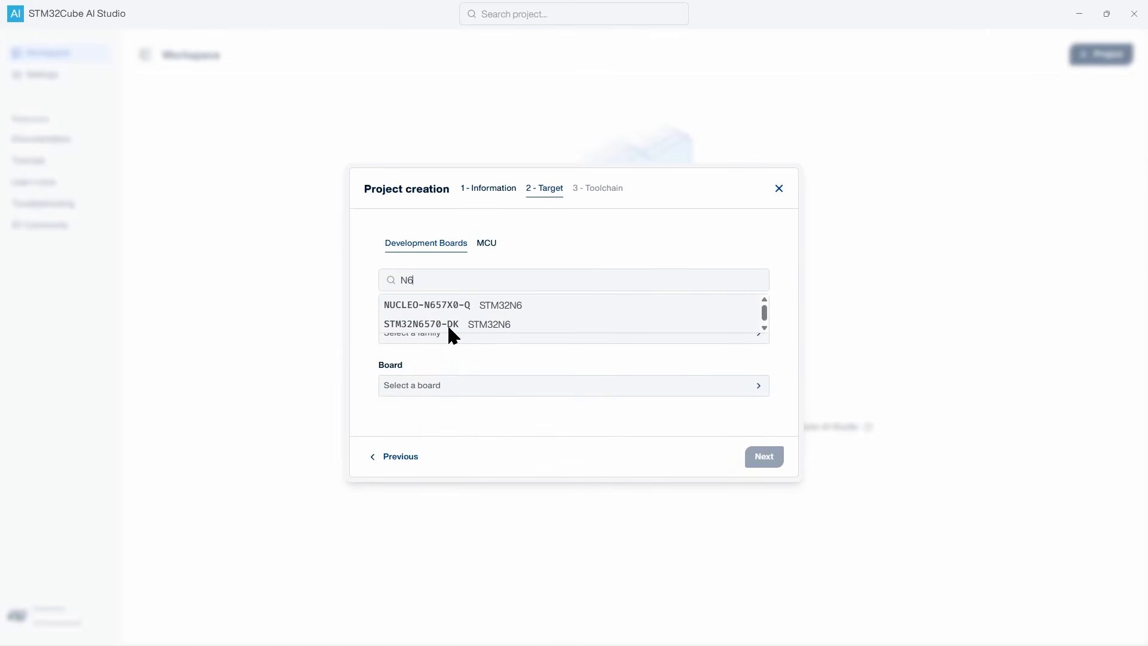
{"action": "left_click", "coordinate": [450, 326]}
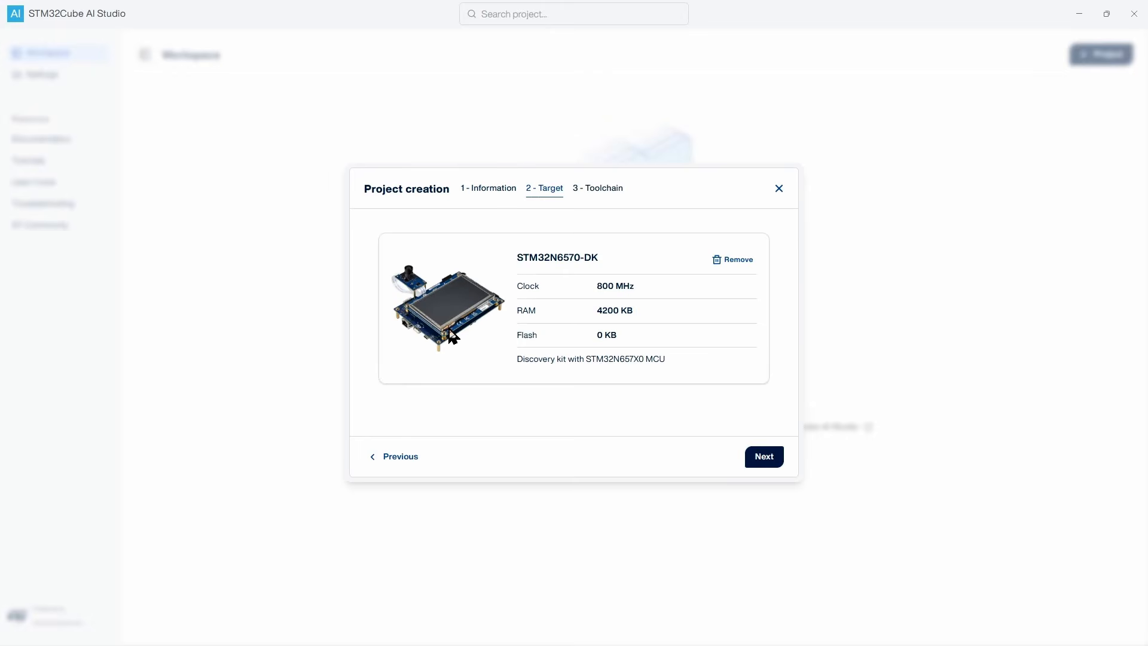
{"action": "left_click", "coordinate": [765, 457]}
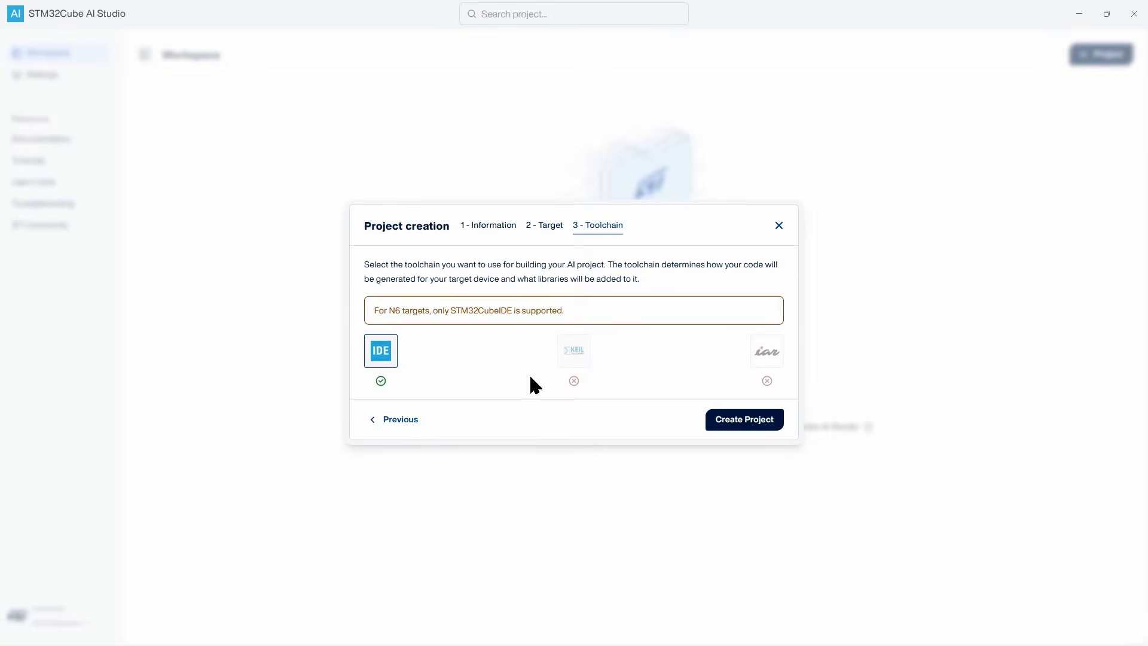
{"action": "left_click", "coordinate": [737, 419]}
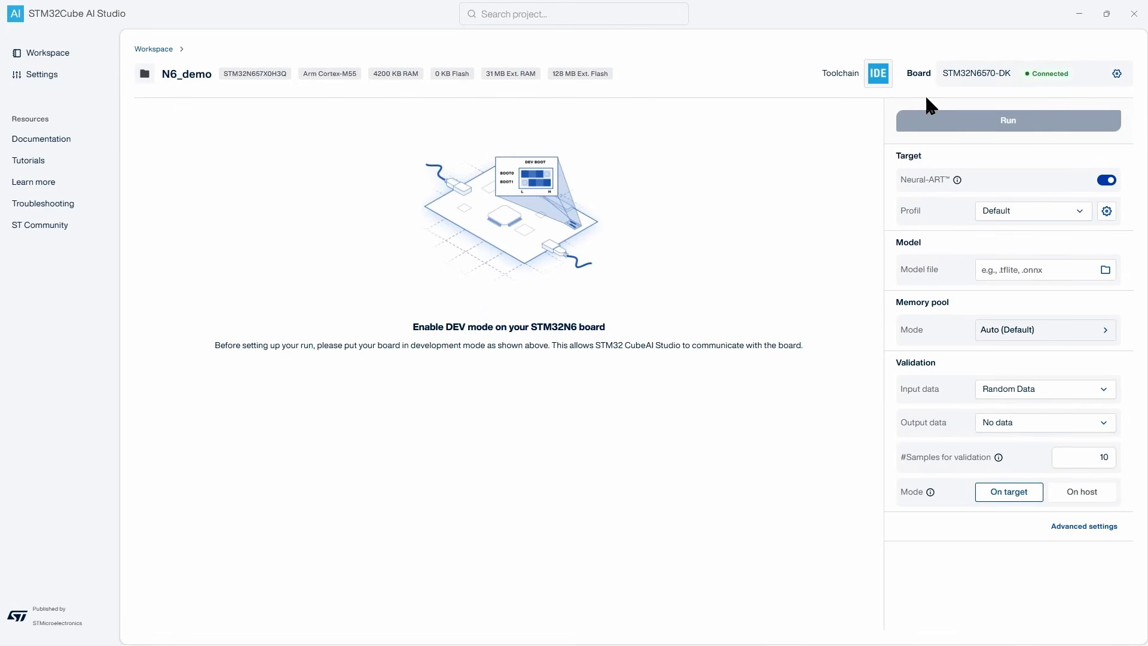
Inspect the board's communication settings and the Neural-ART profile's optimization options, closing both dialogs without saving
{"action": "left_click", "coordinate": [1117, 74]}
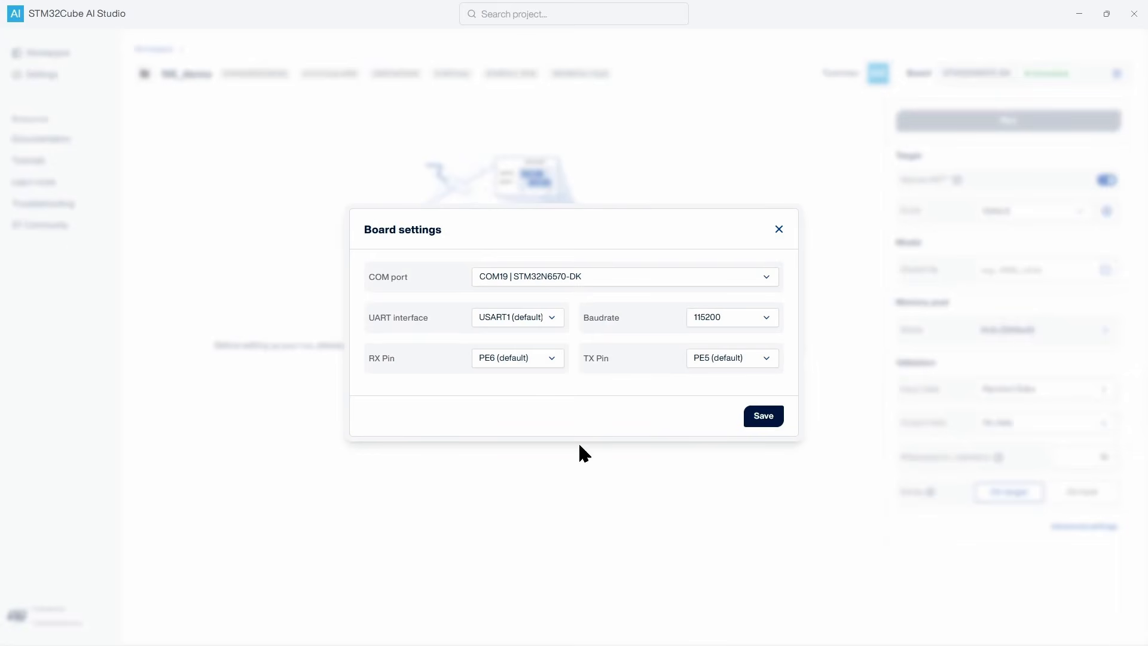
{"action": "left_click", "coordinate": [779, 230]}
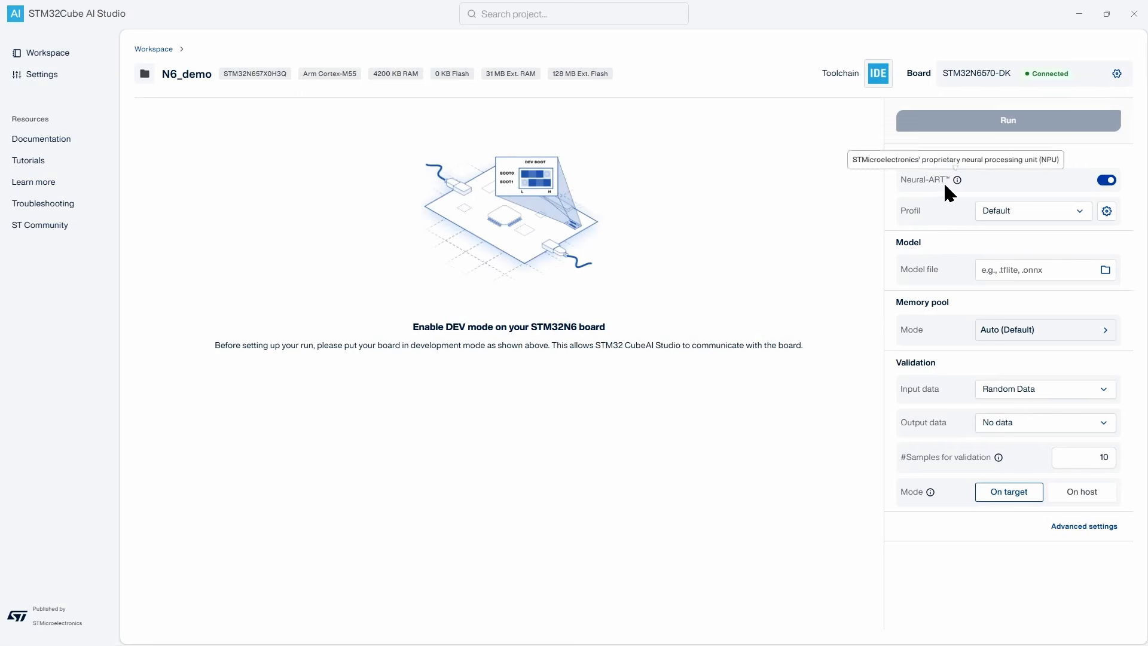
{"action": "mouse_move", "coordinate": [958, 182]}
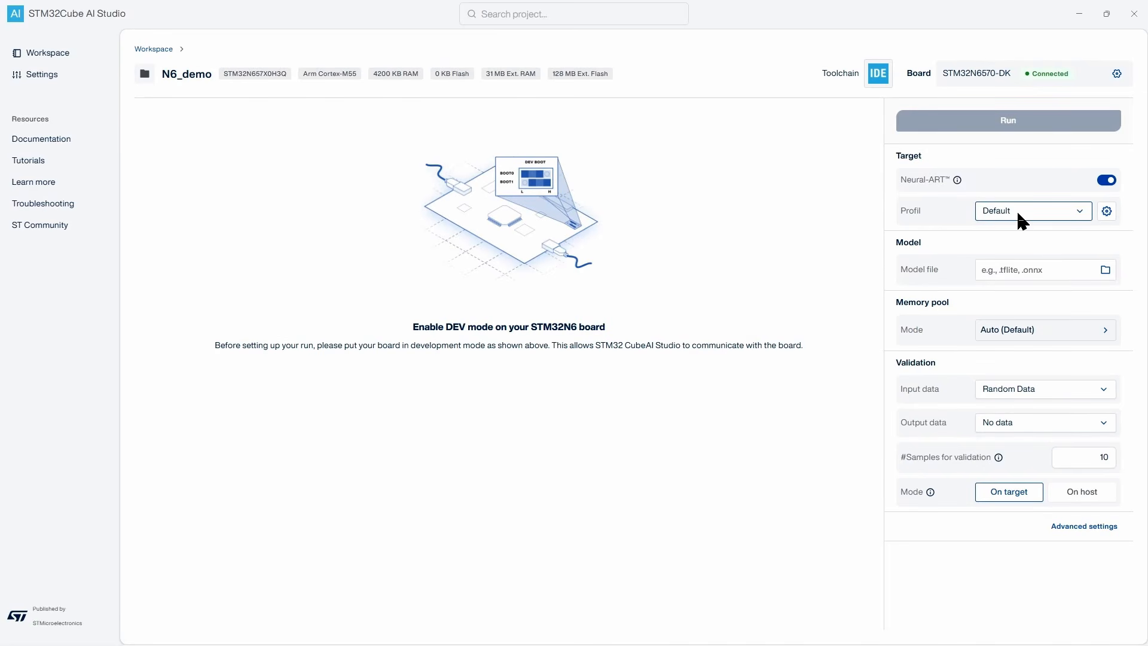
{"action": "left_click", "coordinate": [1107, 211]}
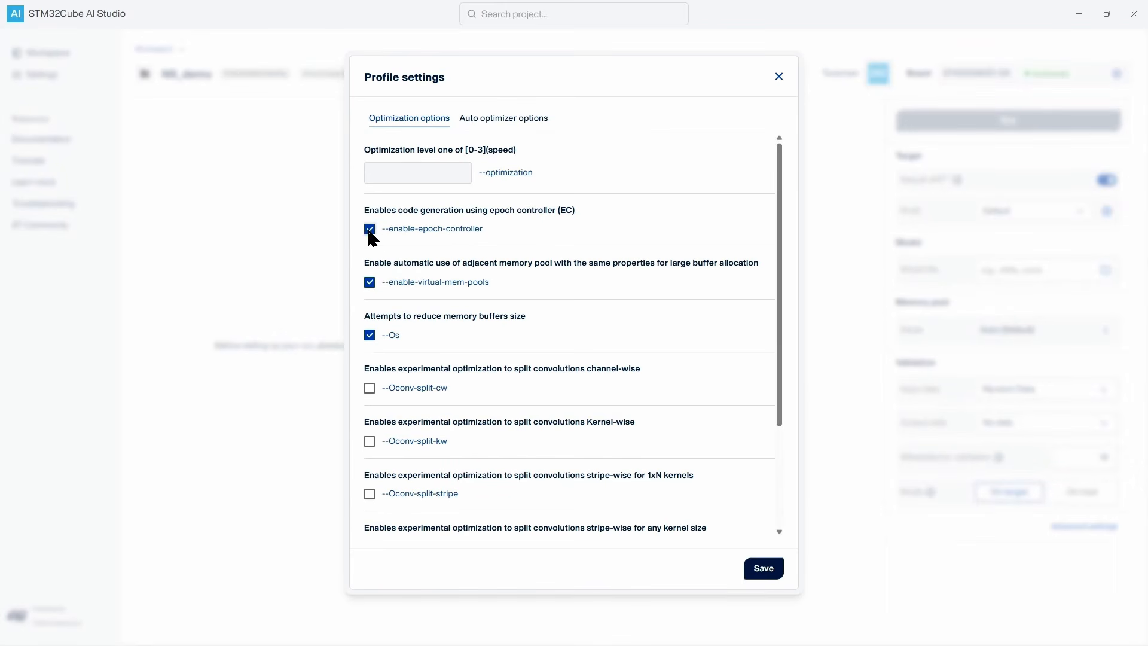
{"action": "left_click", "coordinate": [777, 77]}
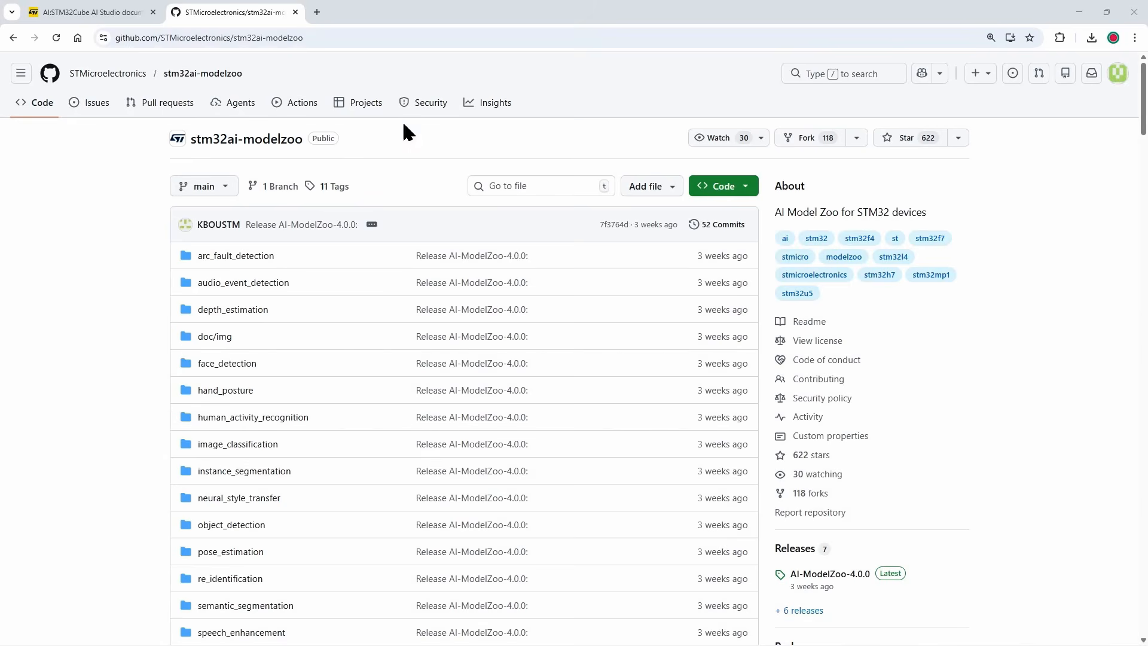
In the browser, look through the stm32ai-modelzoo GitHub repository and open its image_classification folder in a new tab
{"action": "double_click", "coordinate": [374, 37]}
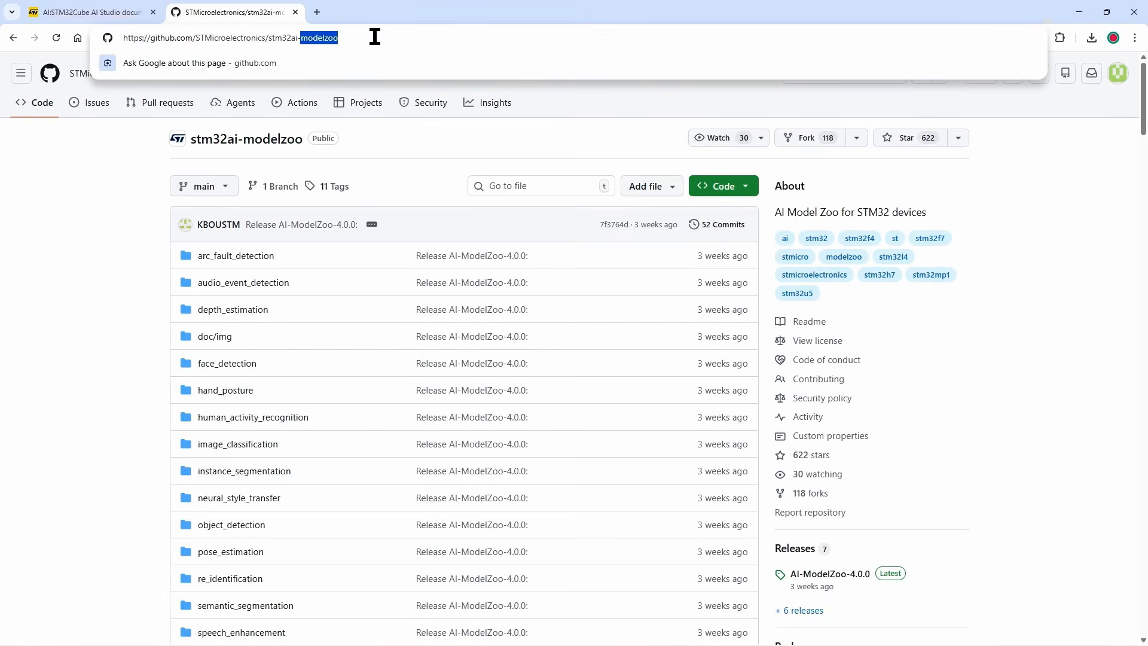
{"action": "left_click", "coordinate": [125, 166]}
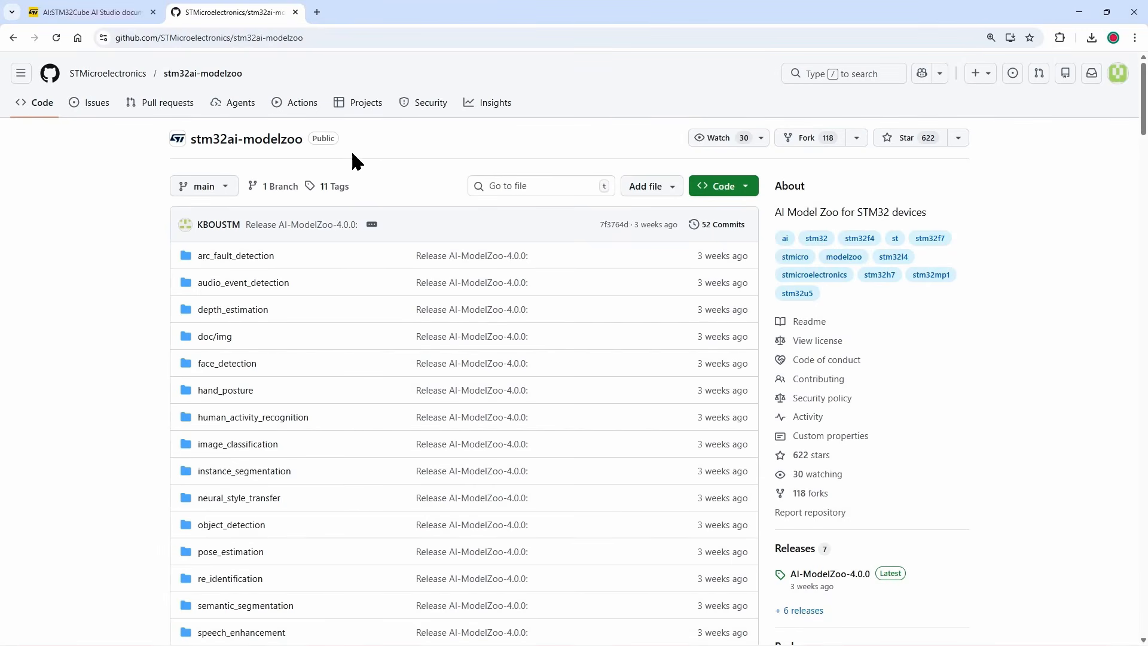
{"action": "scroll", "coordinate": [112, 219], "scroll_direction": "down", "scroll_amount": 1}
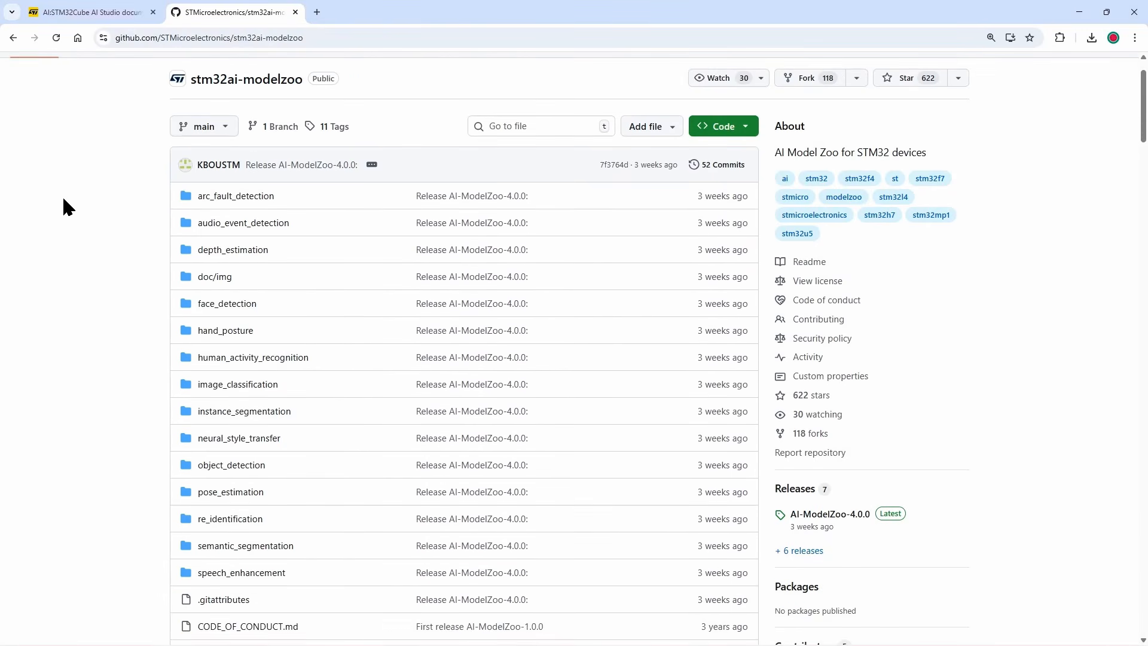
{"action": "scroll", "coordinate": [62, 207], "scroll_direction": "down", "scroll_amount": 2}
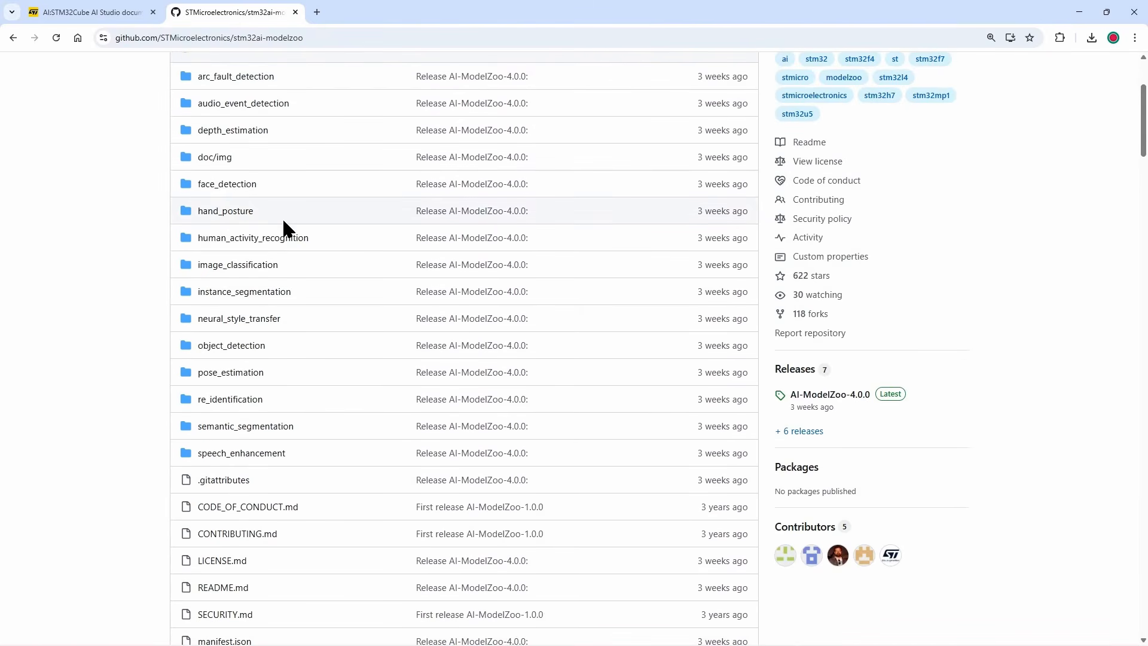
{"action": "scroll", "coordinate": [258, 239], "scroll_direction": "down", "scroll_amount": 2}
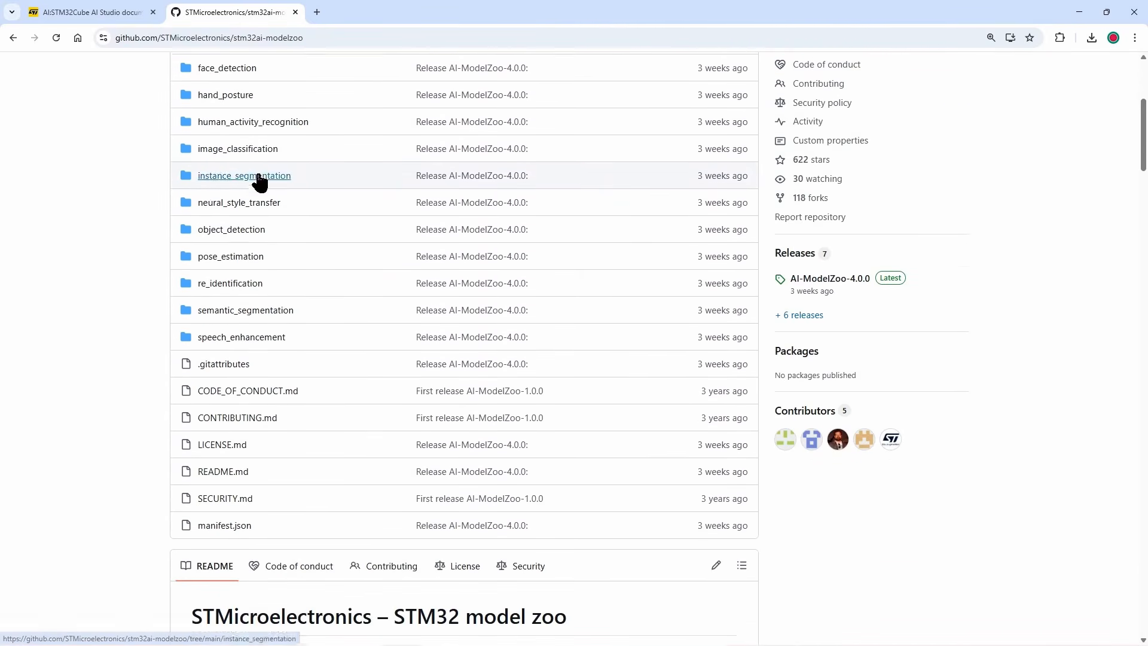
{"action": "scroll", "coordinate": [239, 191], "scroll_direction": "up", "scroll_amount": 1}
{"action": "middle_click", "coordinate": [225, 206]}
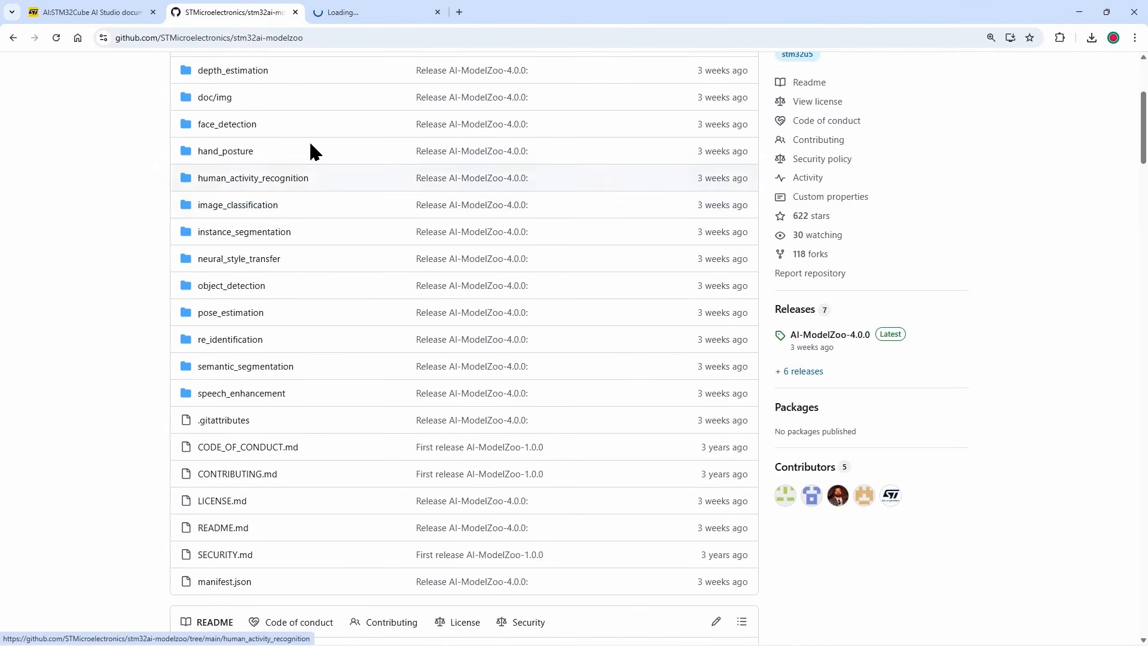
{"action": "left_click", "coordinate": [363, 14]}
Download mobilenetv2_a035_128_int8.tflite from the mobilenetv2_a035_128 folder of mobilenetv2's public pretrained ImageNet models
{"action": "scroll", "coordinate": [325, 260], "scroll_direction": "down", "scroll_amount": 2}
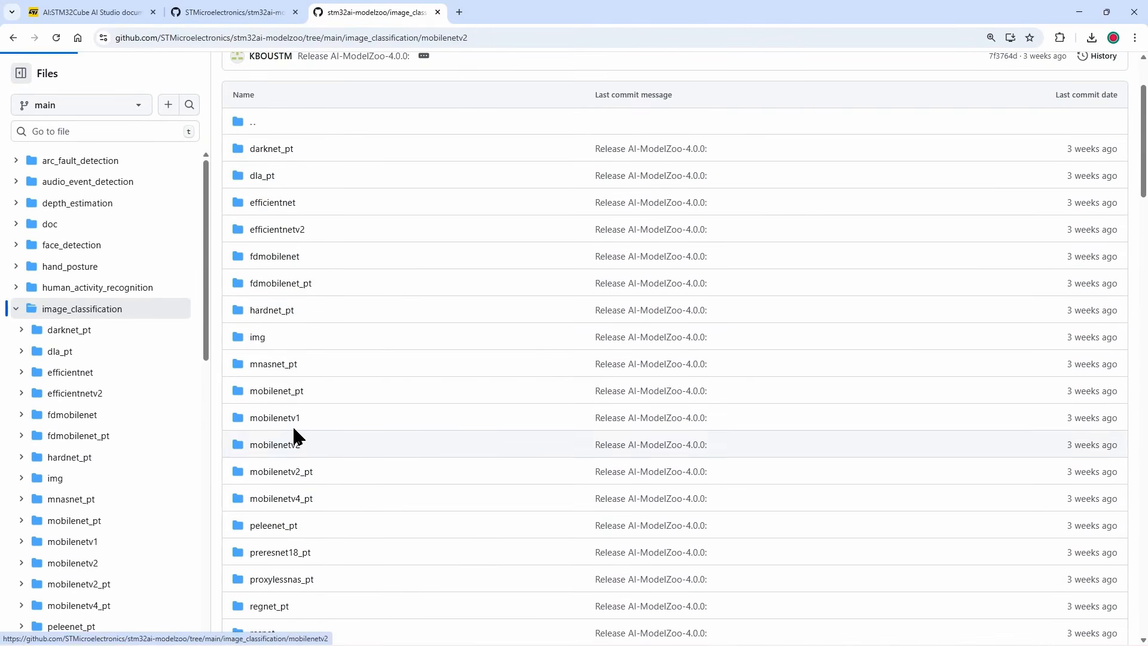
{"action": "left_click", "coordinate": [286, 442]}
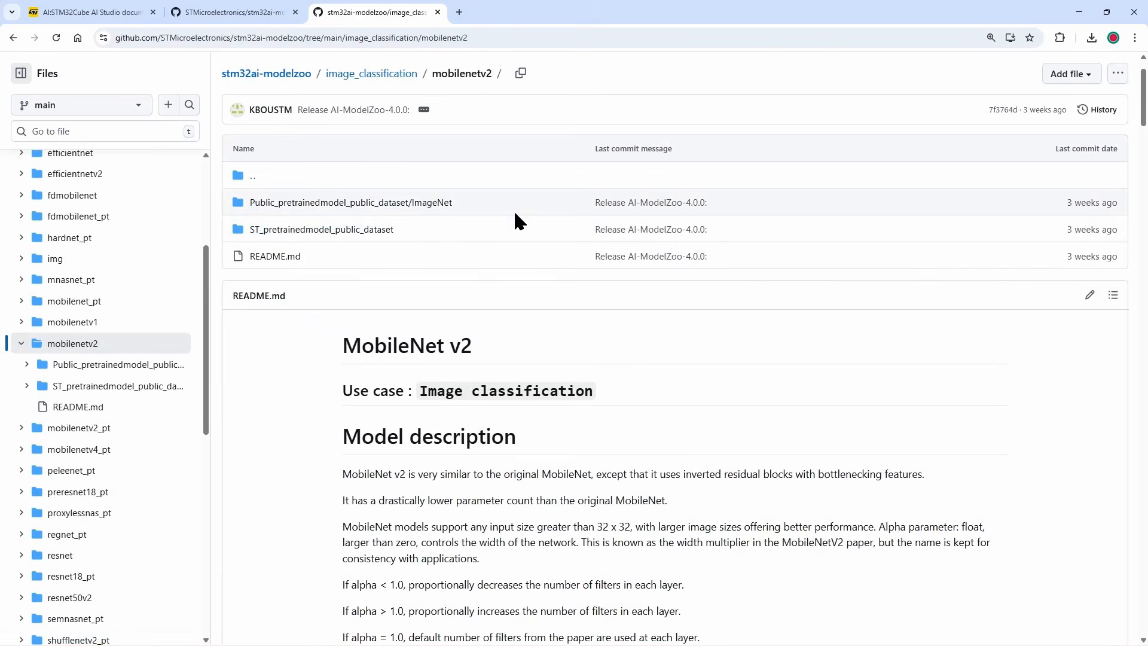
{"action": "left_click", "coordinate": [284, 211]}
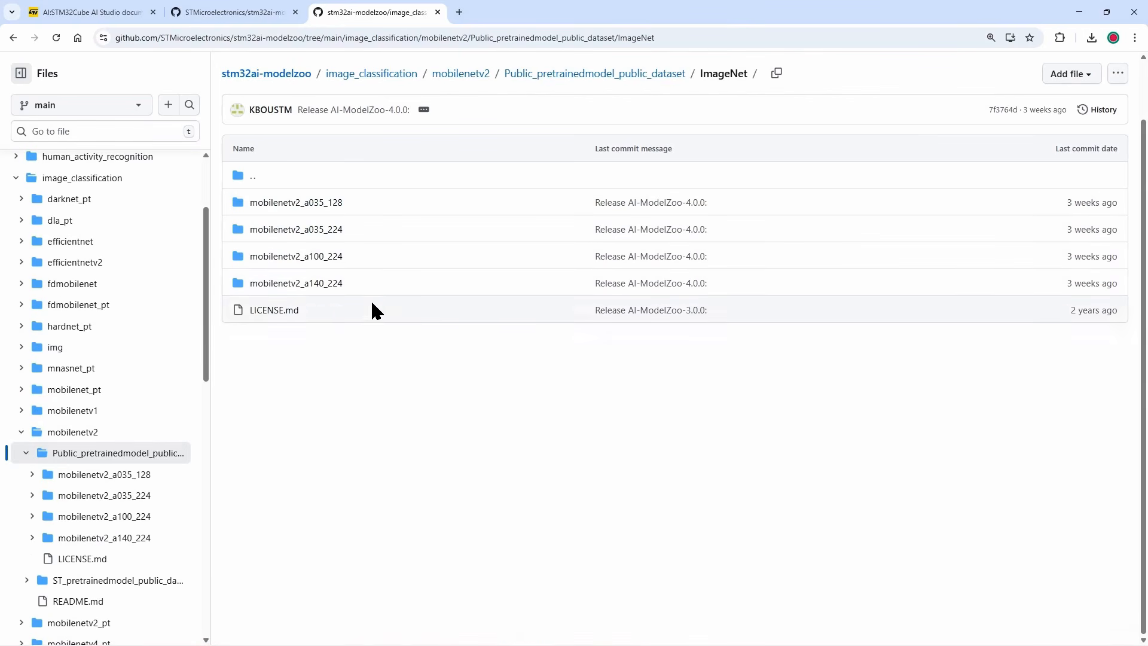
{"action": "left_click", "coordinate": [295, 207]}
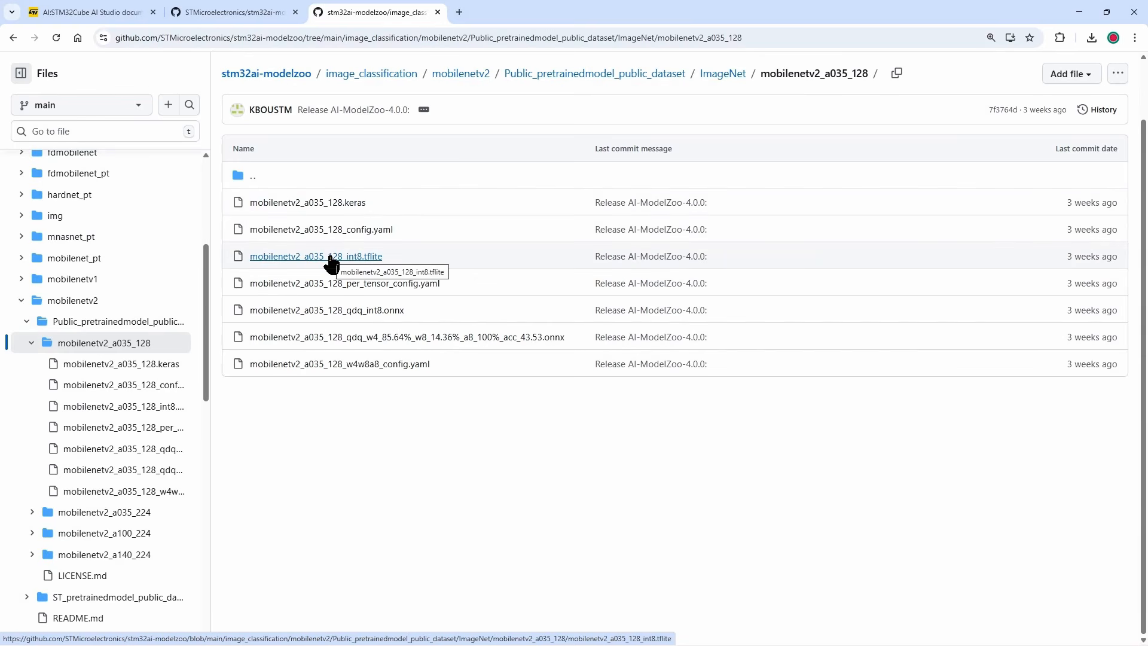
{"action": "left_click", "coordinate": [337, 259]}
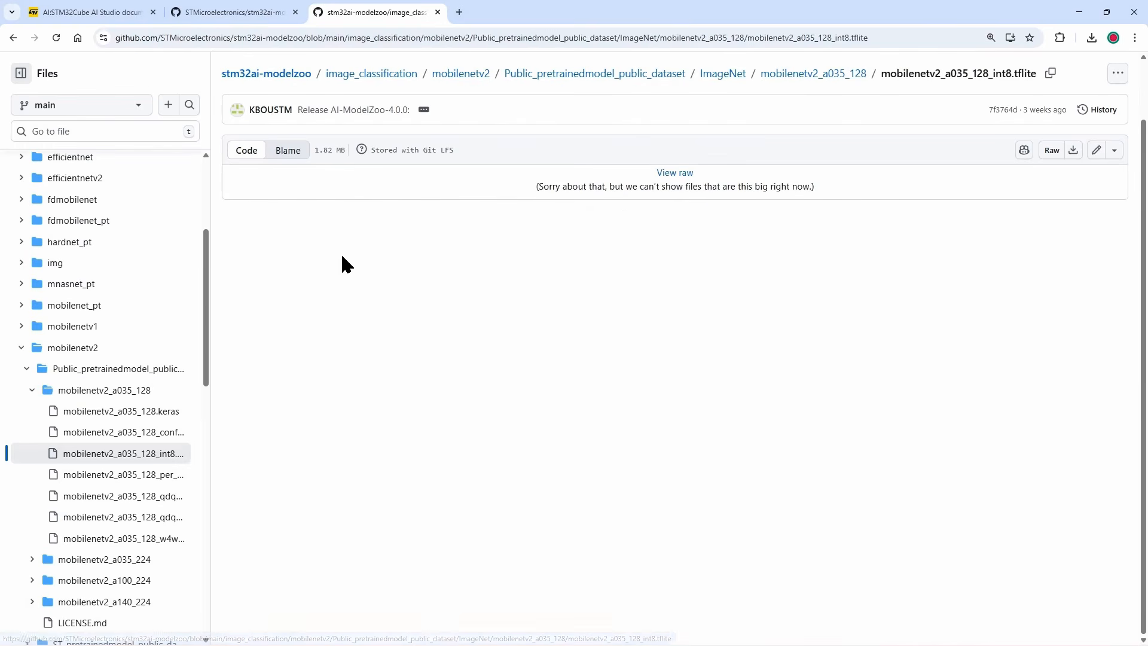
{"action": "left_click", "coordinate": [1072, 157]}
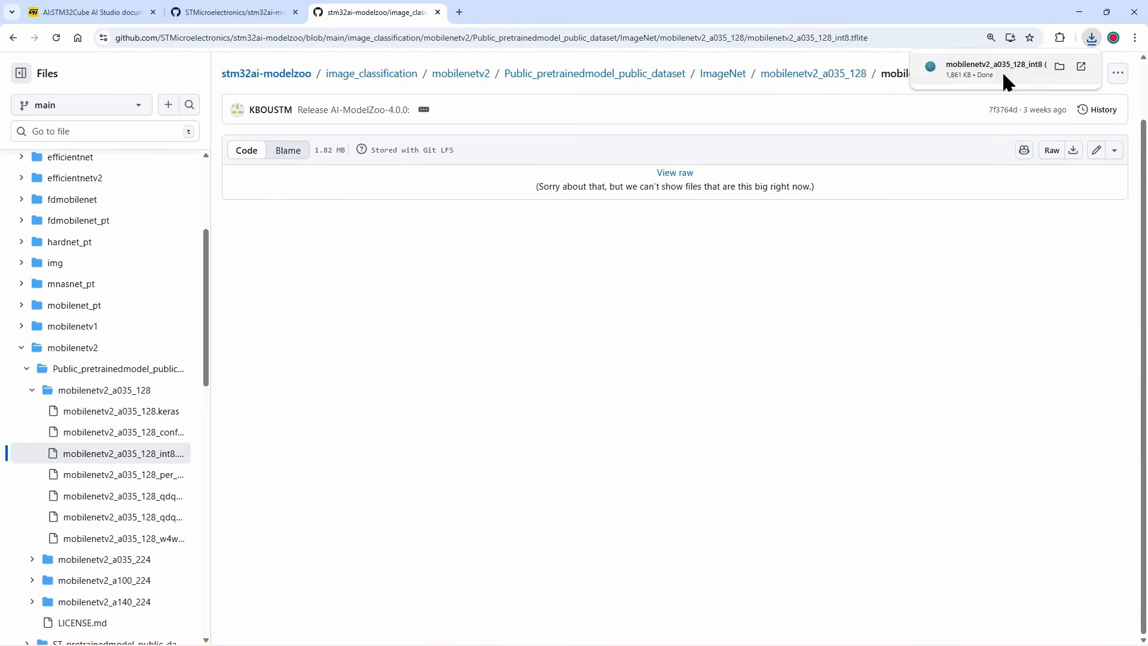
Follow the model zoo README's link to the stm32ai-modelzoo-services repository in a new tab and look over its contents
{"action": "left_click", "coordinate": [264, 13]}
{"action": "scroll", "coordinate": [351, 241], "scroll_direction": "down", "scroll_amount": 5}
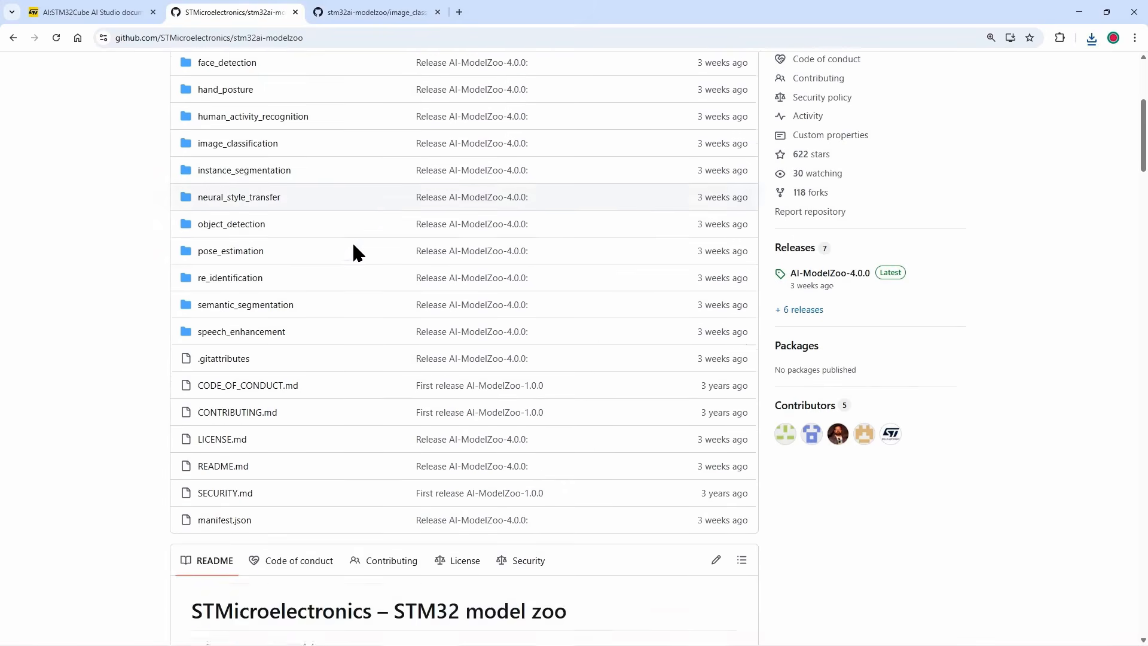
{"action": "scroll", "coordinate": [354, 245], "scroll_direction": "down", "scroll_amount": 6}
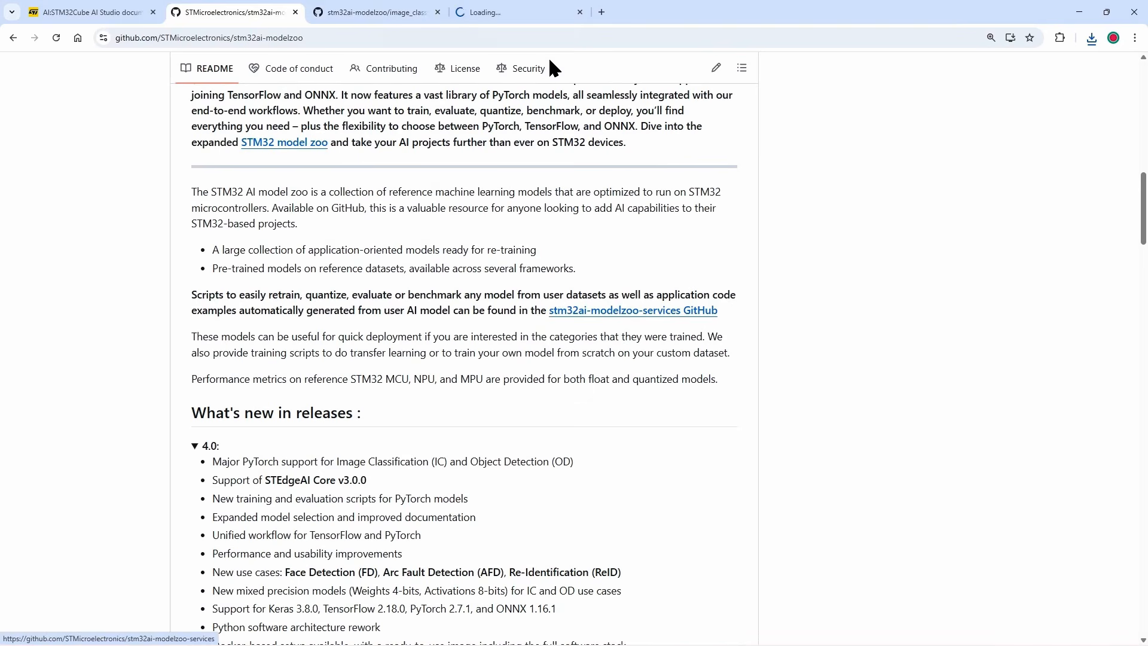
{"action": "left_click", "coordinate": [526, 12]}
{"action": "scroll", "coordinate": [143, 250], "scroll_direction": "down", "scroll_amount": 2}
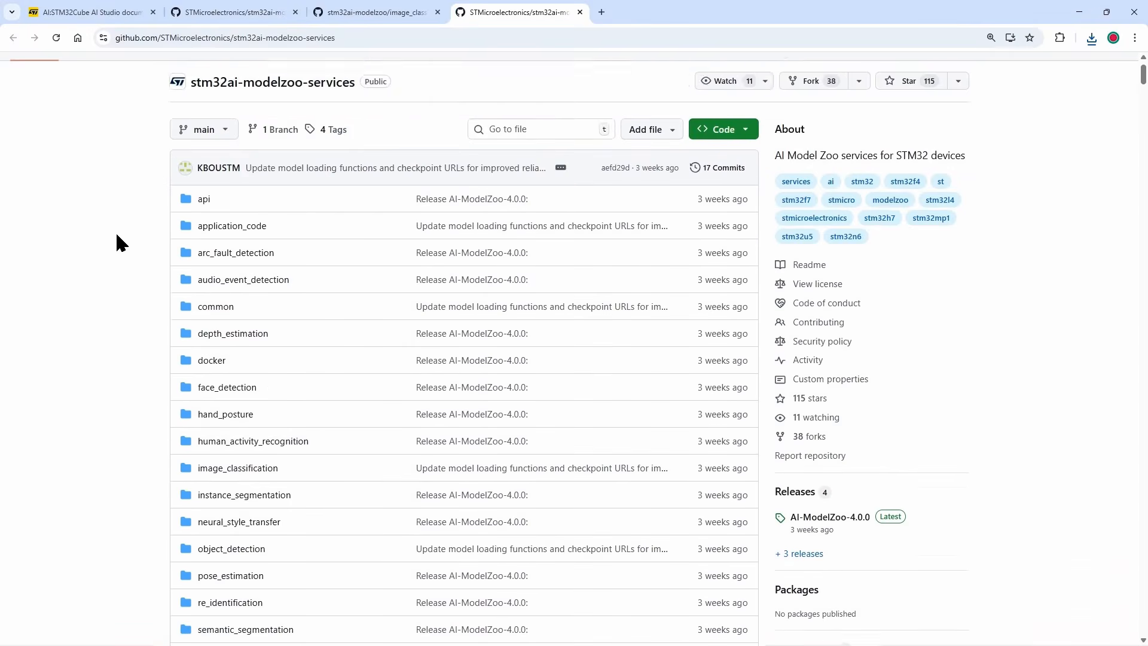
Open the image_classification folder of stm32ai-modelzoo-services and read its README's operation_mode table and tutorial links
{"action": "scroll", "coordinate": [120, 195], "scroll_direction": "down", "scroll_amount": 2}
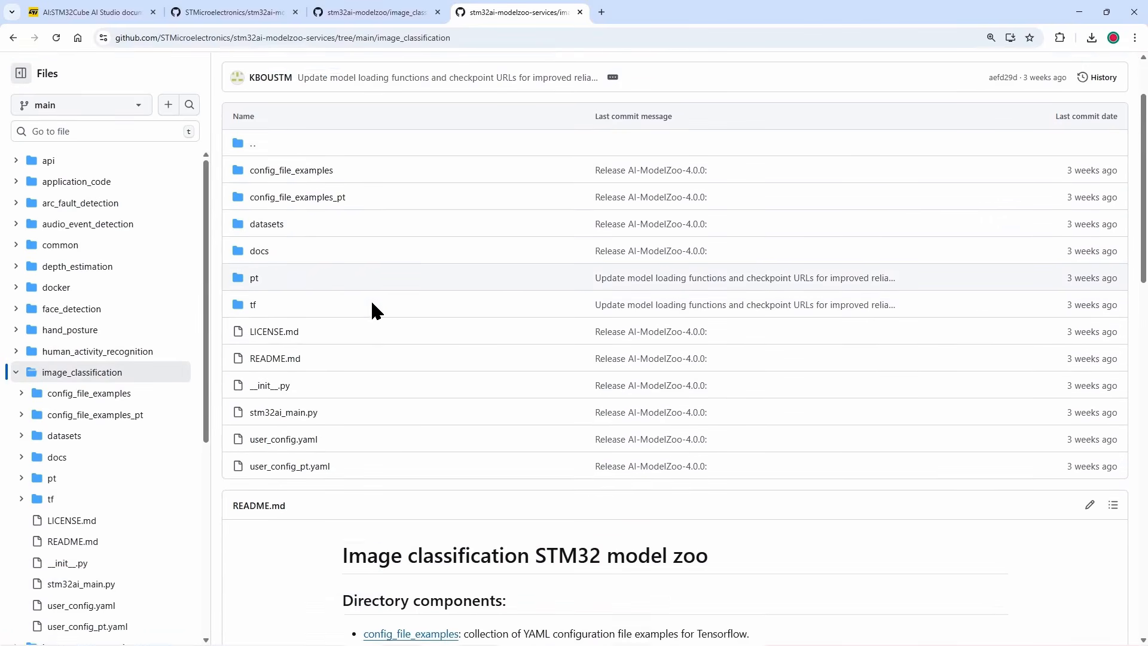
{"action": "scroll", "coordinate": [385, 294], "scroll_direction": "down", "scroll_amount": 10}
{"action": "scroll", "coordinate": [275, 338], "scroll_direction": "down", "scroll_amount": 3}
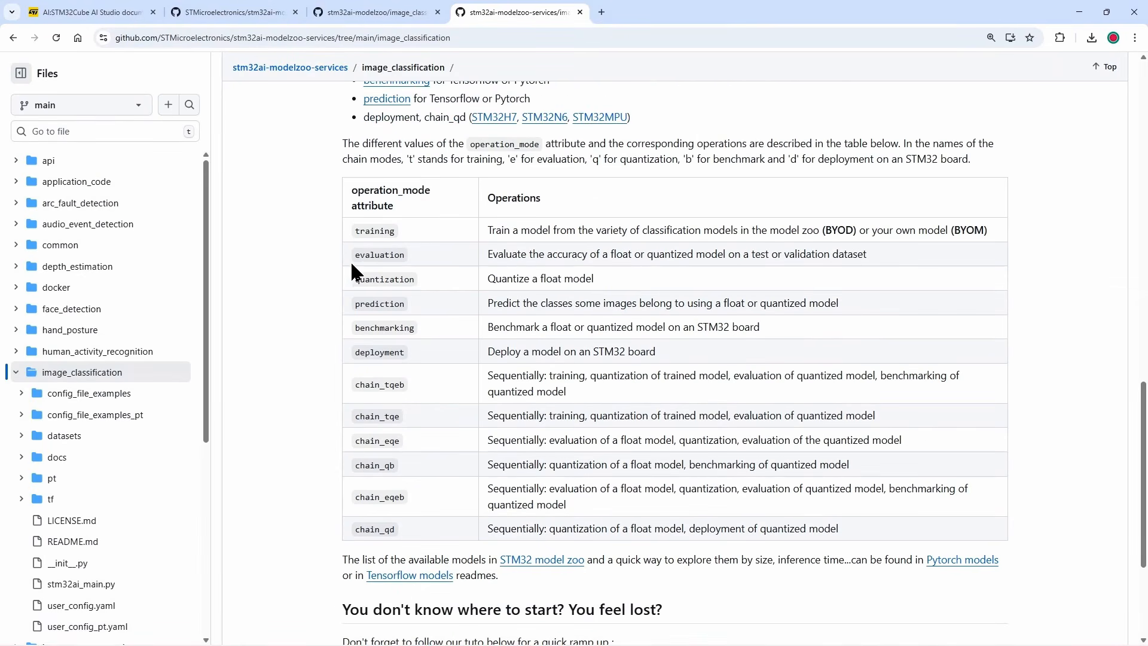
{"action": "scroll", "coordinate": [293, 497], "scroll_direction": "down", "scroll_amount": 2}
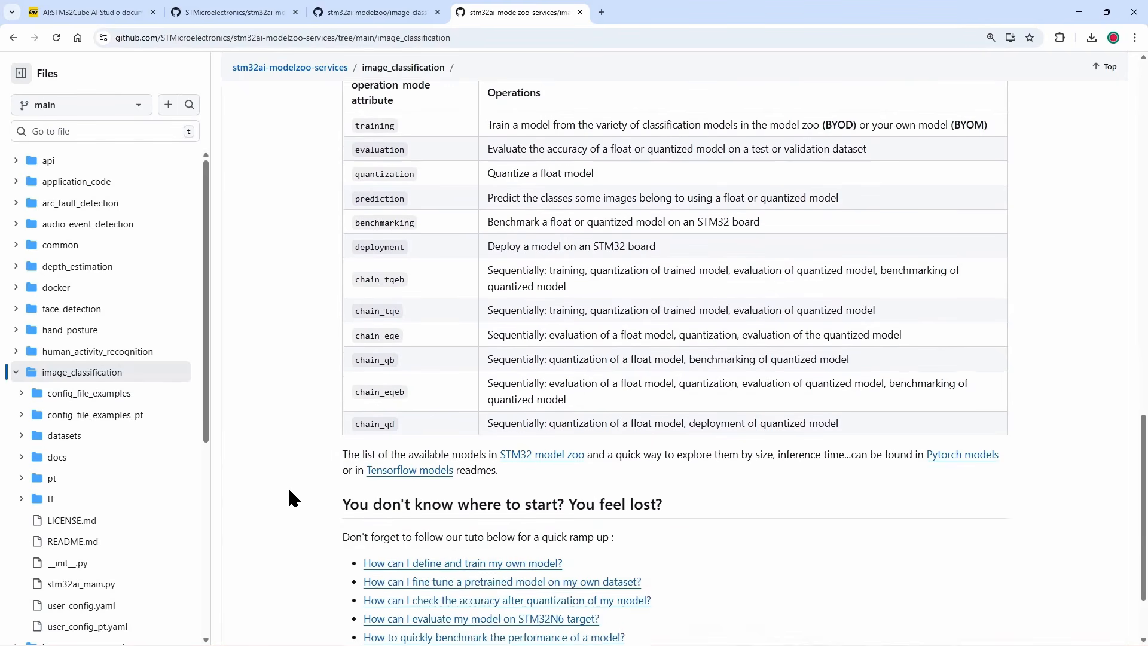
{"action": "scroll", "coordinate": [290, 497], "scroll_direction": "up", "scroll_amount": 2}
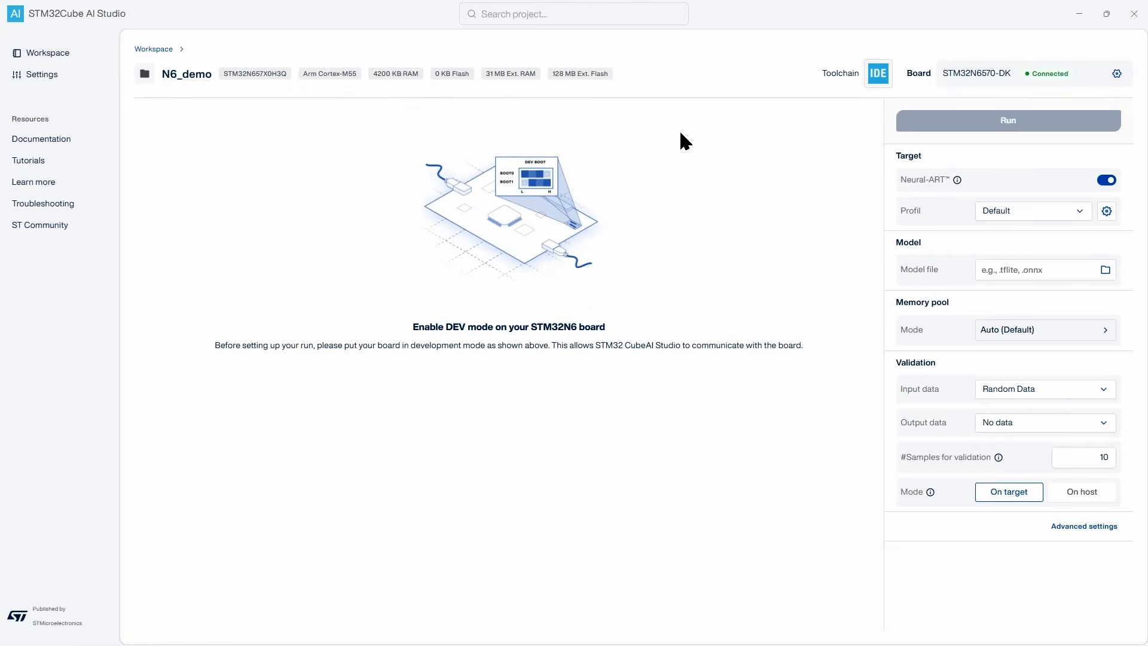
Back in STM32Cube AI Studio, load mobilenetv2_a035_128_int8.tflite from Downloads as the N6_demo project's model file
{"action": "left_click", "coordinate": [1043, 270]}
{"action": "left_click", "coordinate": [147, 113]}
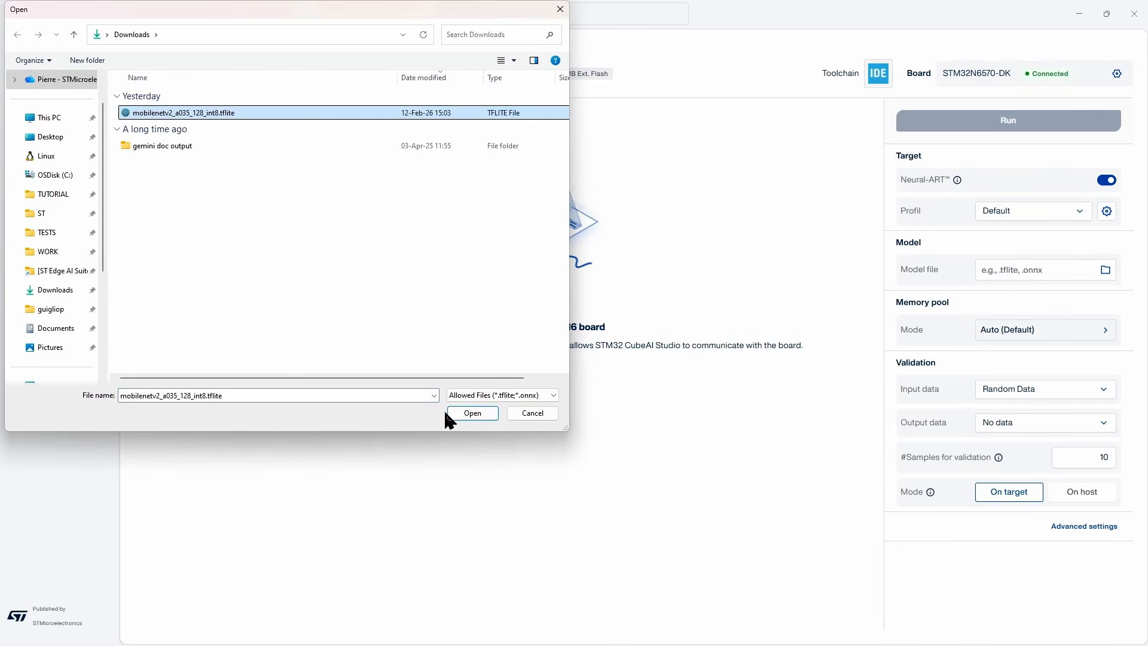
{"action": "left_click", "coordinate": [478, 413]}
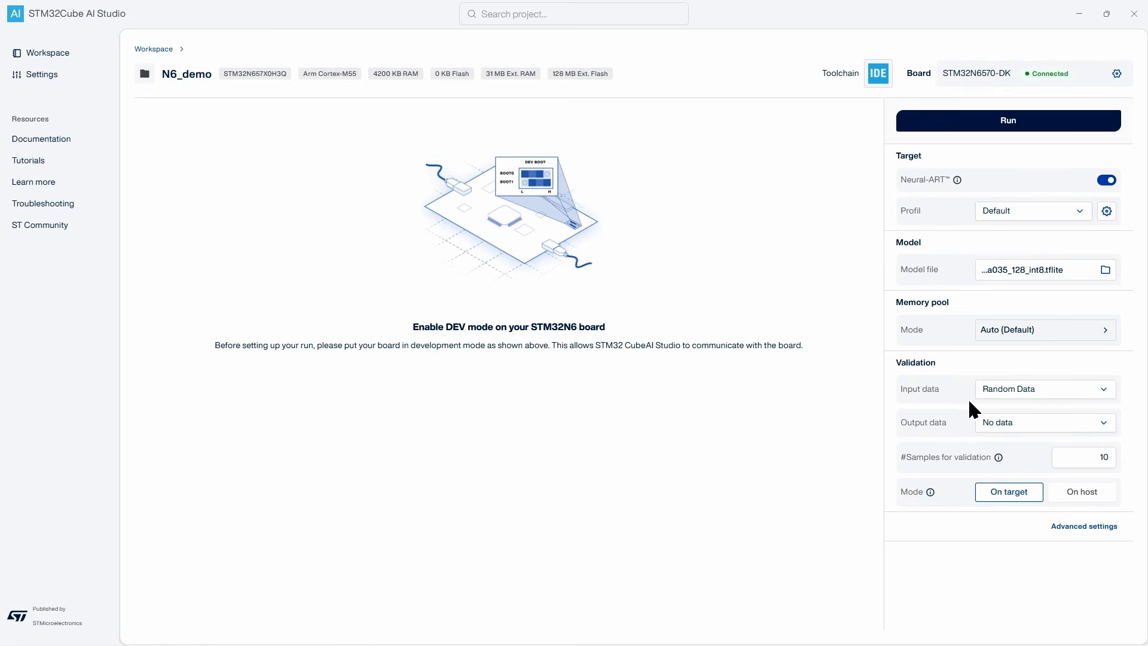
Switch the validation mode to On host and back to On target, keeping the number of validation samples at 10
{"action": "left_click", "coordinate": [1076, 457]}
{"action": "left_click", "coordinate": [1029, 459]}
{"action": "left_click", "coordinate": [1077, 493]}
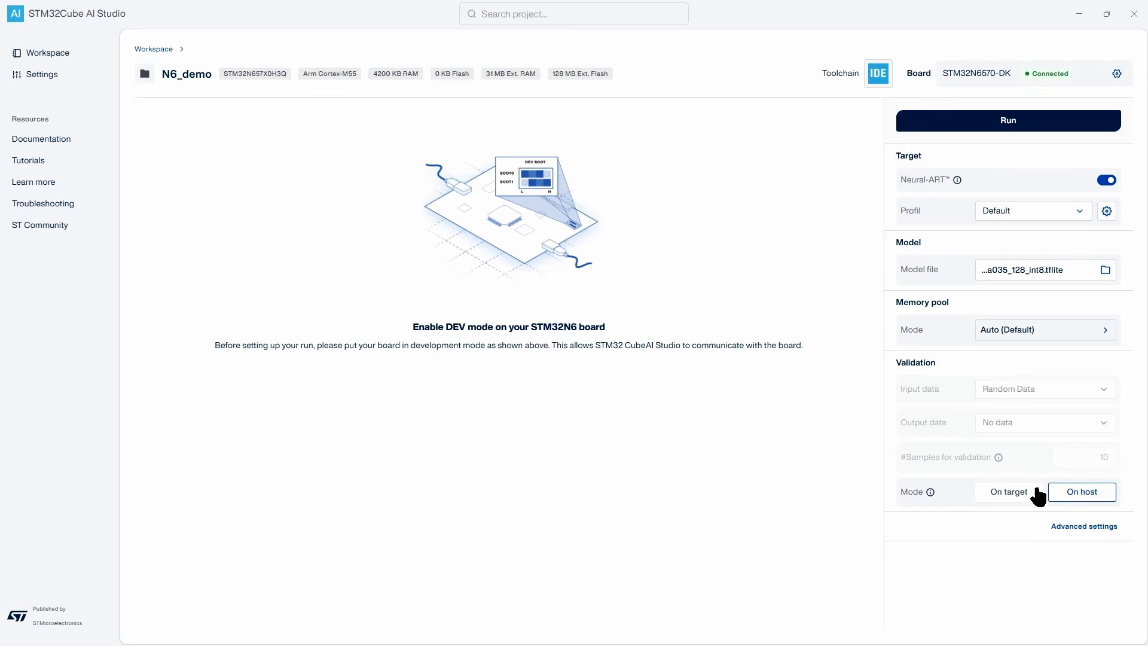
{"action": "left_click", "coordinate": [993, 496]}
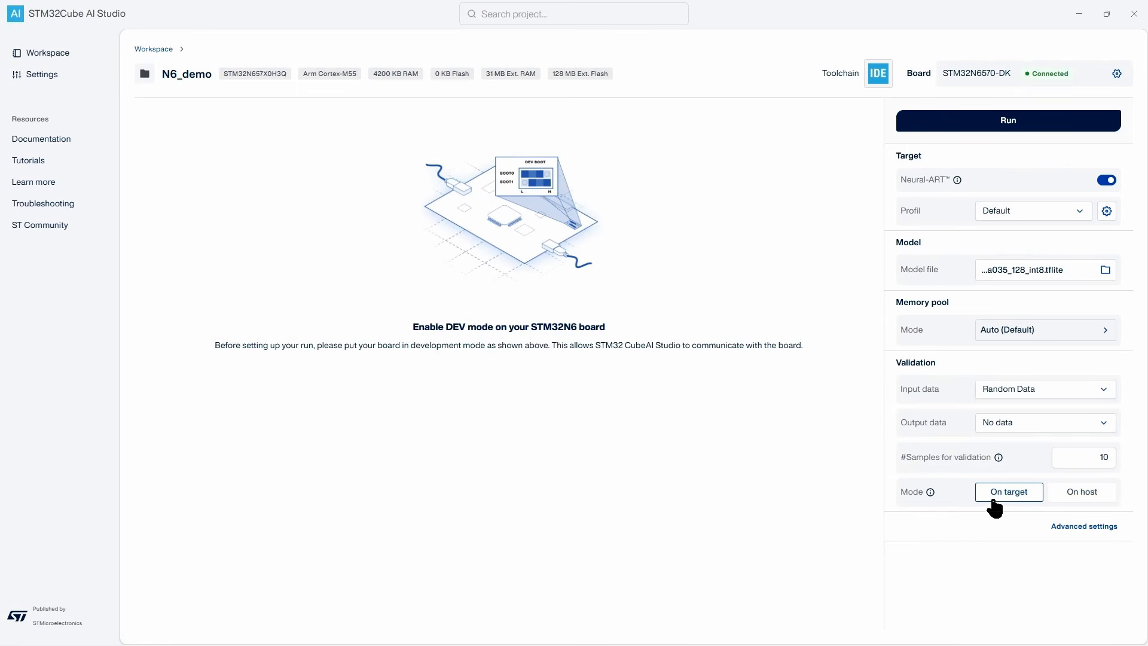
Look through the advanced settings' common options, specific generate options and specific validate options
{"action": "left_click", "coordinate": [1079, 526]}
{"action": "left_click_drag", "start_coordinate": [782, 187], "coordinate": [771, 454]}
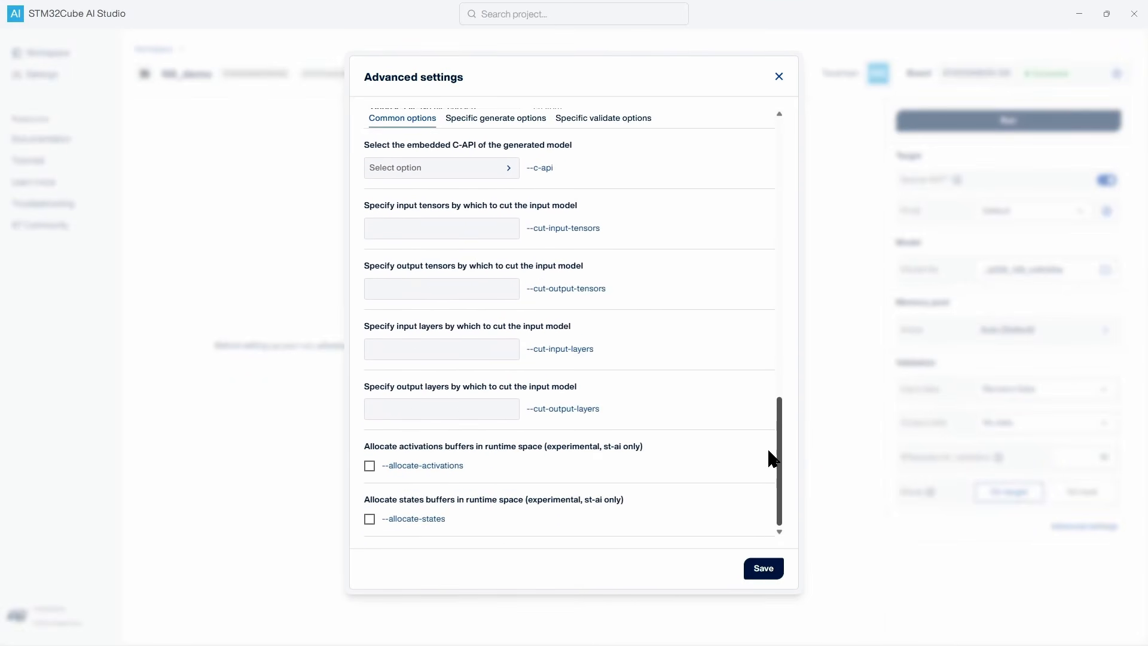
{"action": "left_click", "coordinate": [487, 119]}
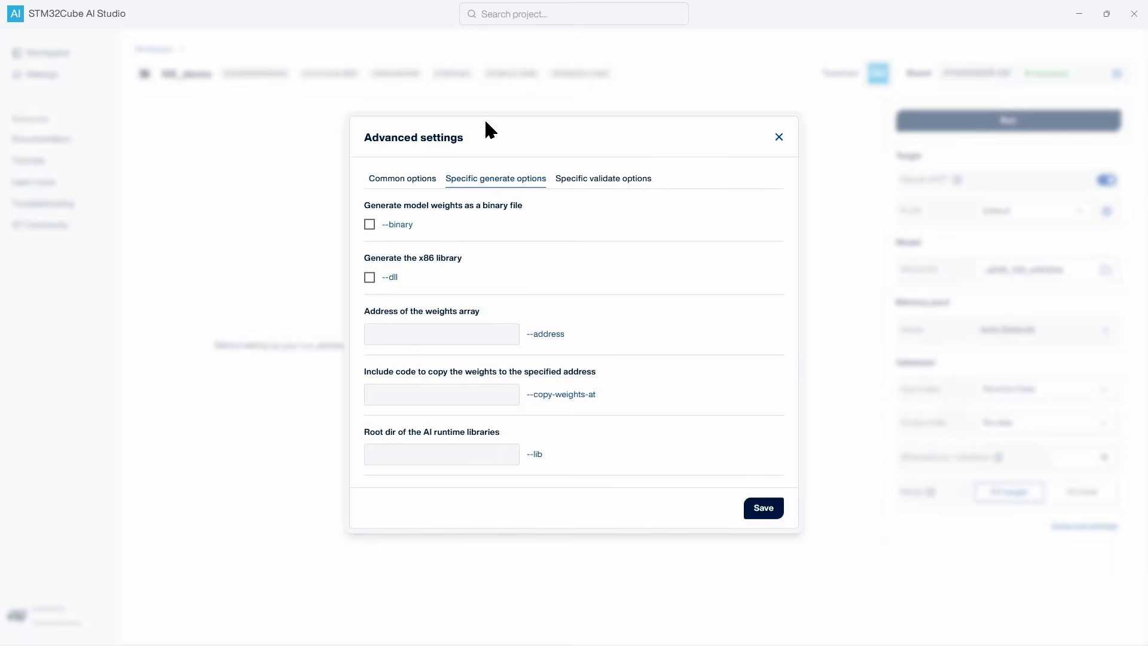
{"action": "left_click", "coordinate": [606, 179]}
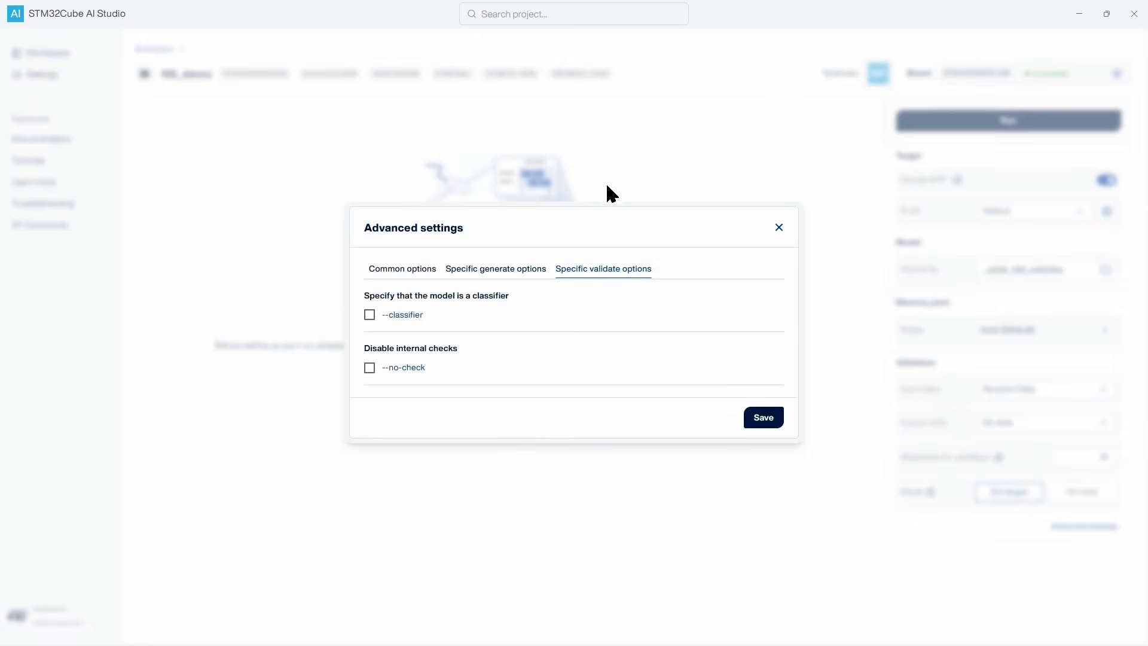
Switch to the browser, search for "st edge ai suite" in a new tab and open ST's ST Edge AI Suite page
{"action": "key", "text": "alt+Tab"}
{"action": "left_click", "coordinate": [599, 12]}
{"action": "type", "text": "STm32ai-cs-qa.st.com"}
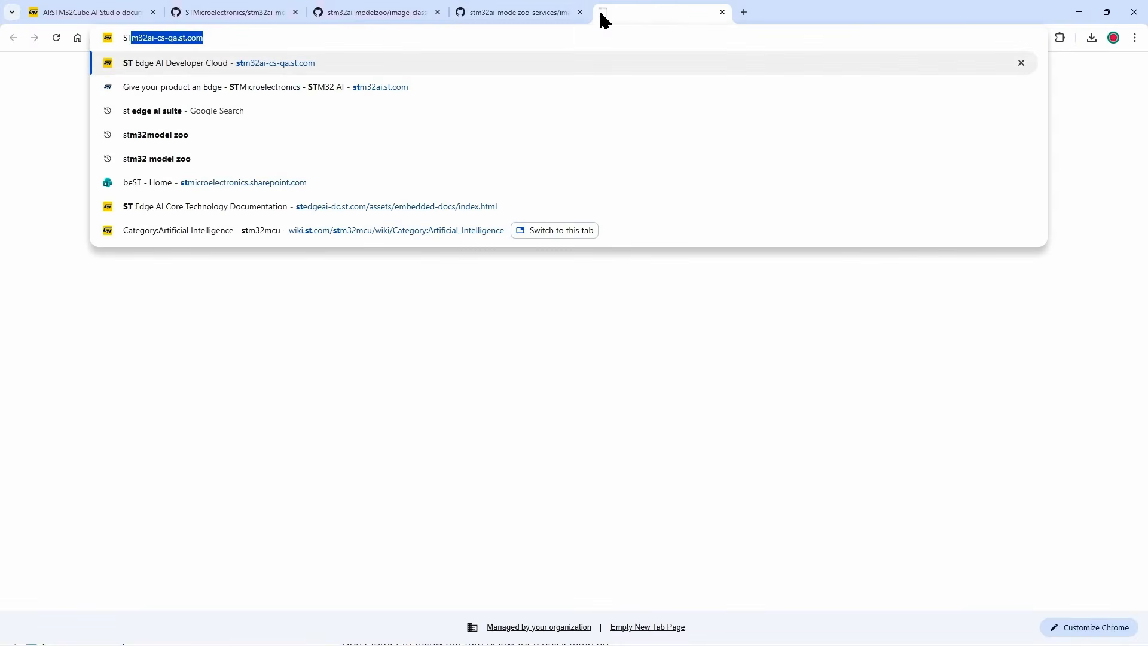
{"action": "left_click", "coordinate": [199, 111]}
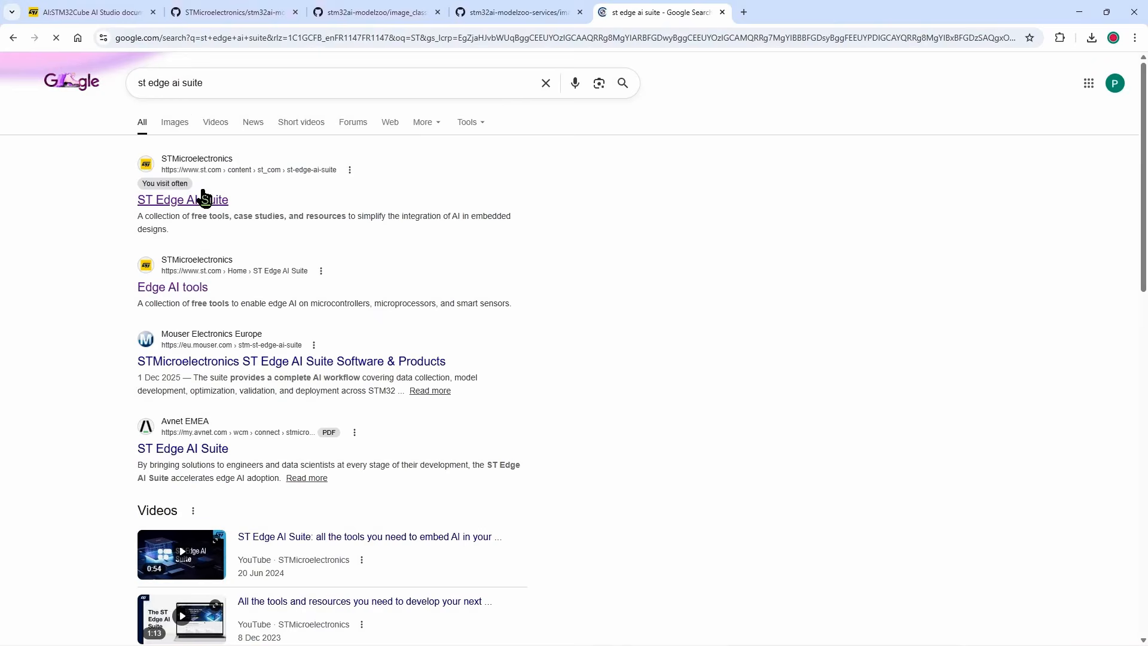
{"action": "left_click", "coordinate": [202, 199]}
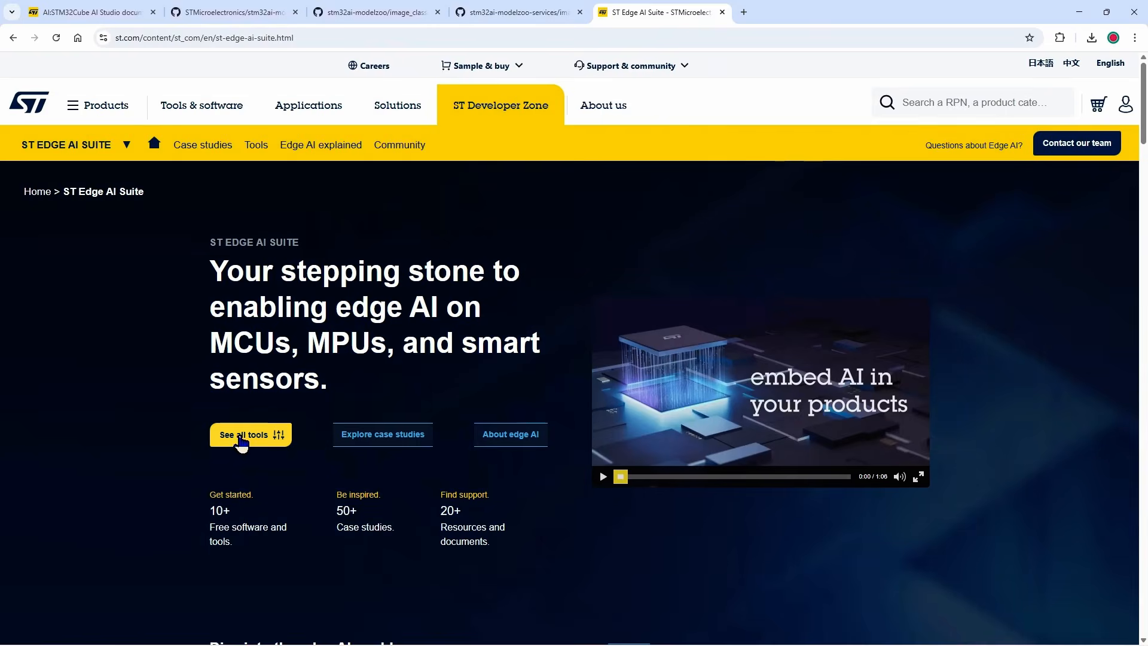
From the suite's full tools list, view the ST Edge AI Core details and open its documentation
{"action": "left_click", "coordinate": [241, 437]}
{"action": "scroll", "coordinate": [526, 341], "scroll_direction": "down", "scroll_amount": 5}
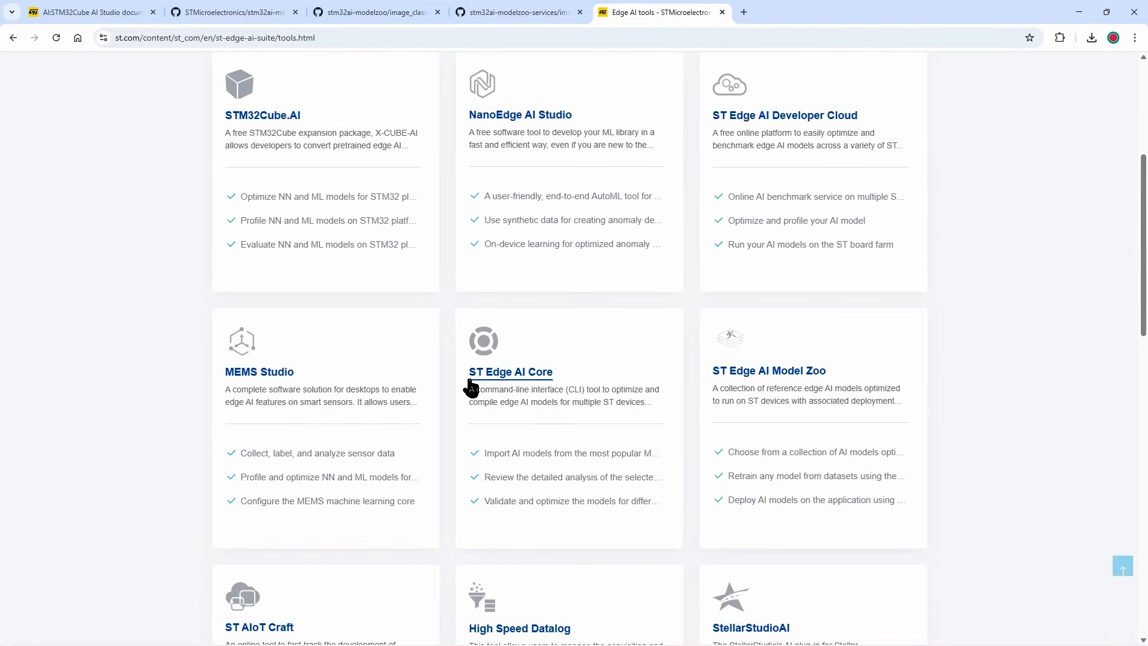
{"action": "left_click", "coordinate": [495, 382]}
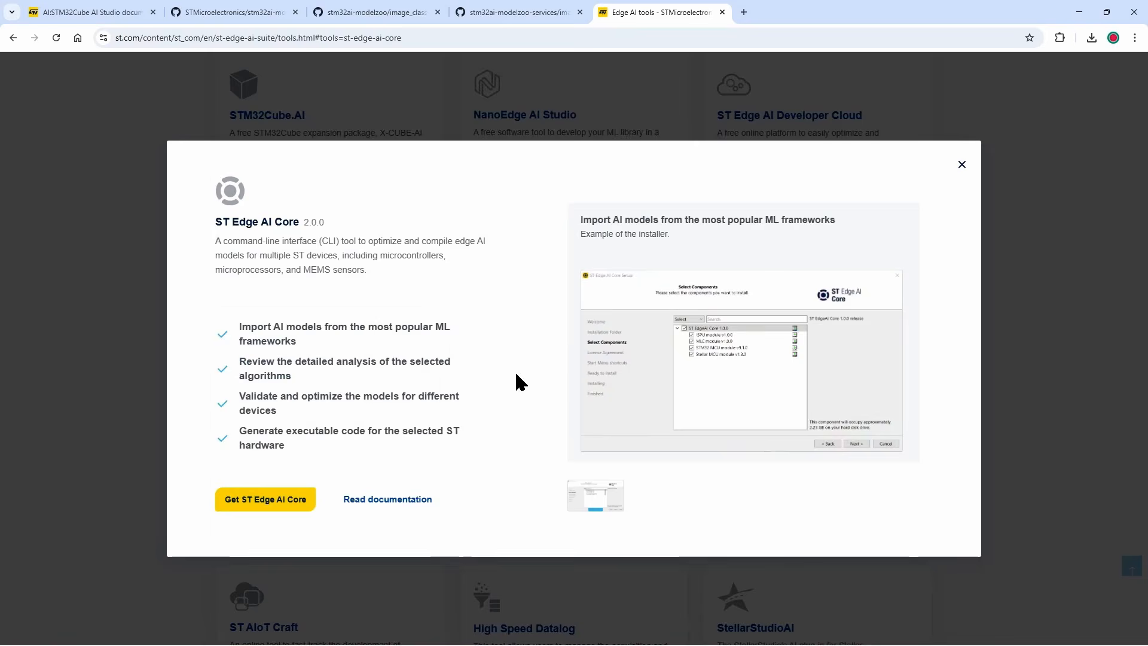
{"action": "left_click", "coordinate": [363, 504]}
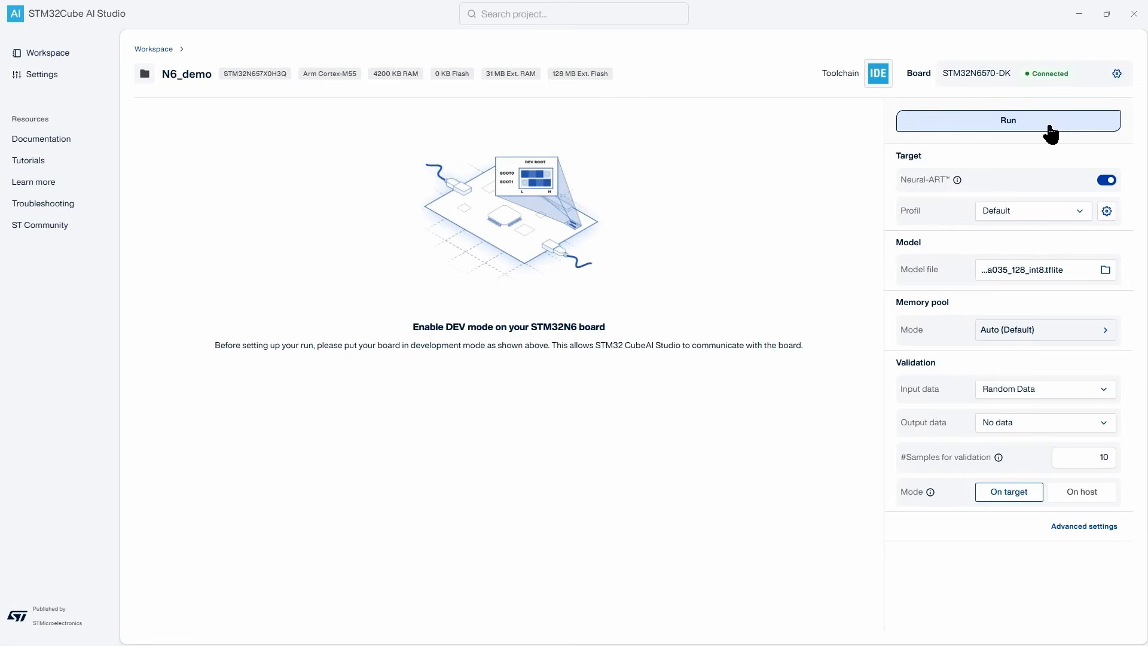
In STM32Cube AI Studio, run the model on the STM32N6570-DK board and acknowledge the STM32CubeMX notice
{"action": "left_click", "coordinate": [1050, 126]}
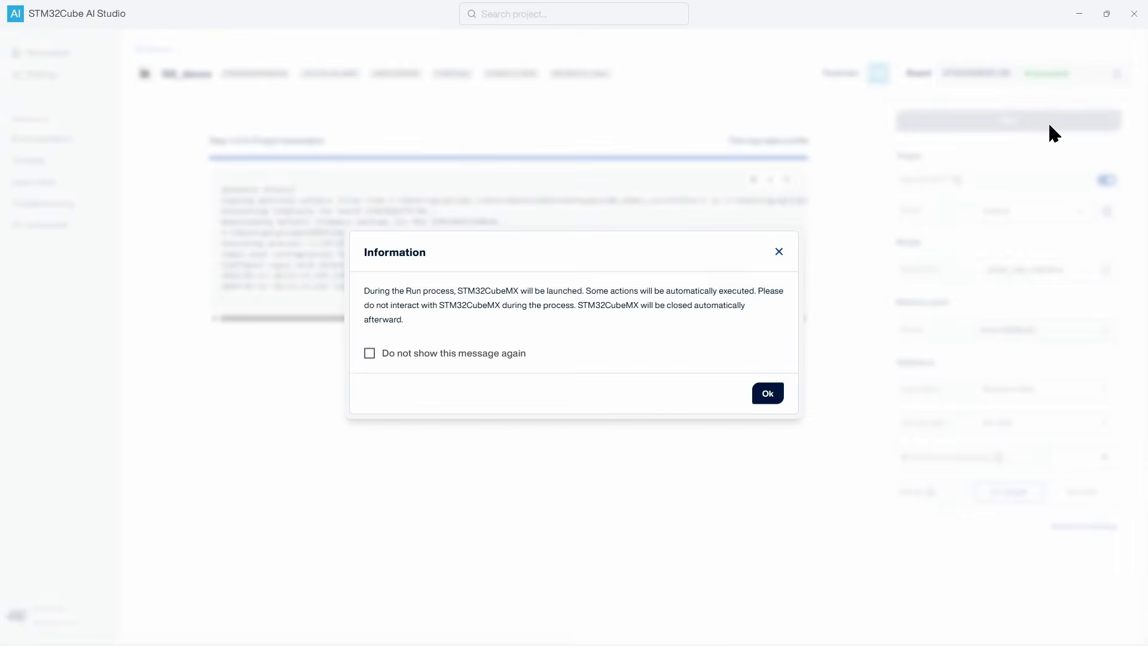
{"action": "left_click", "coordinate": [774, 396]}
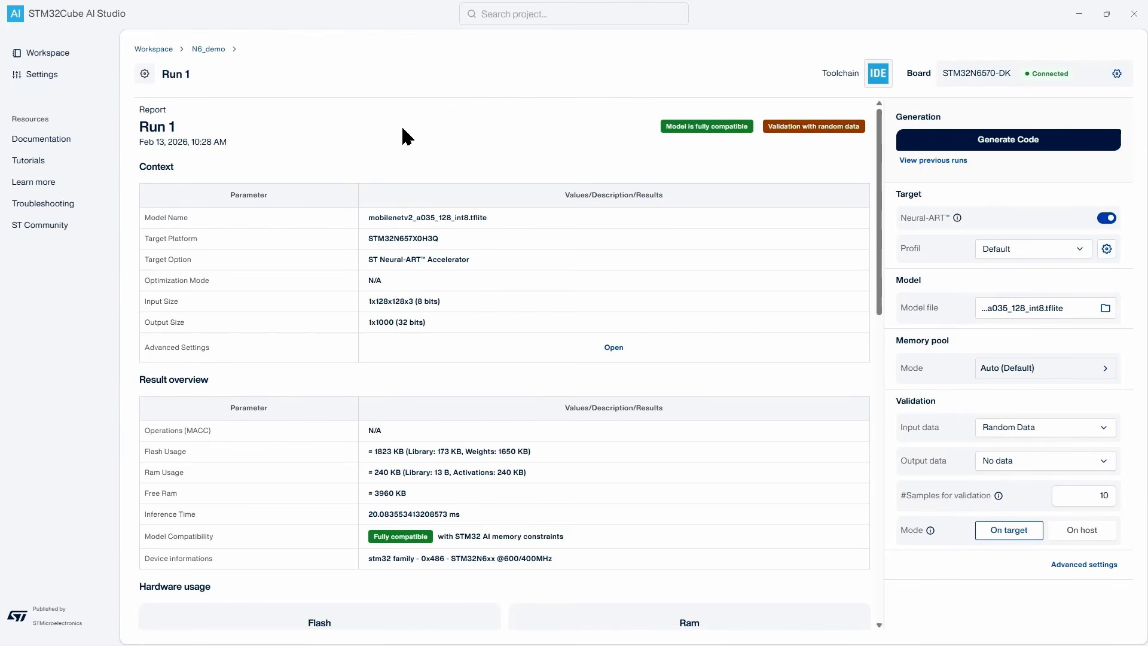
Review the Run 1 report's context, result overview and Flash and RAM hardware usage
{"action": "scroll", "coordinate": [397, 119], "scroll_direction": "down", "scroll_amount": 1}
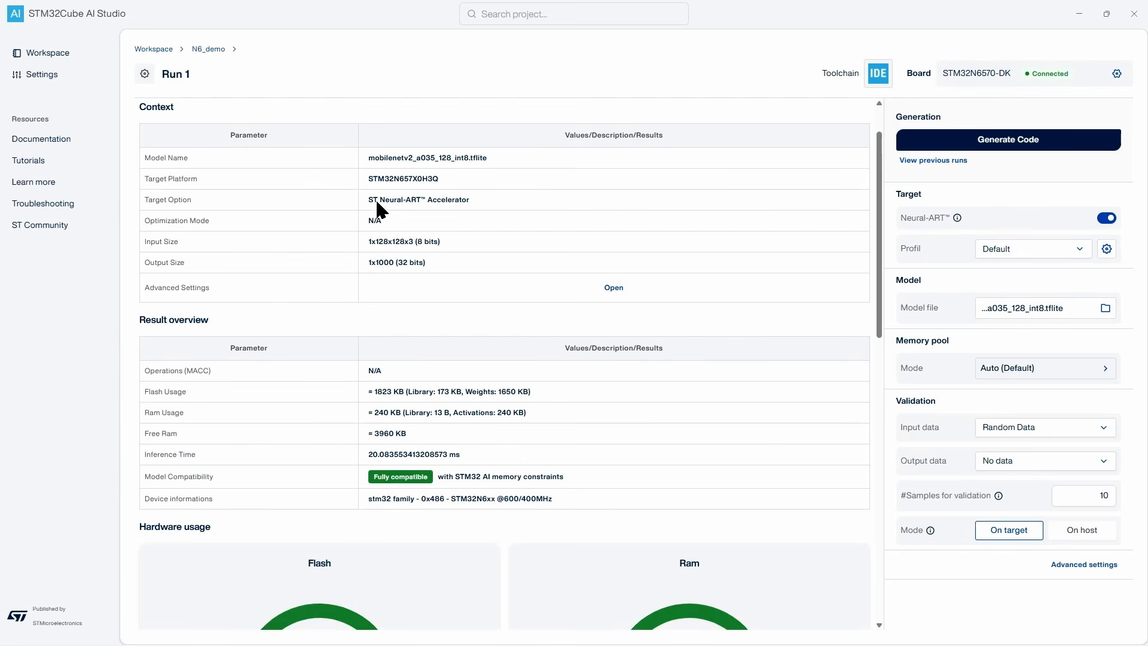
{"action": "scroll", "coordinate": [496, 211], "scroll_direction": "down", "scroll_amount": 3}
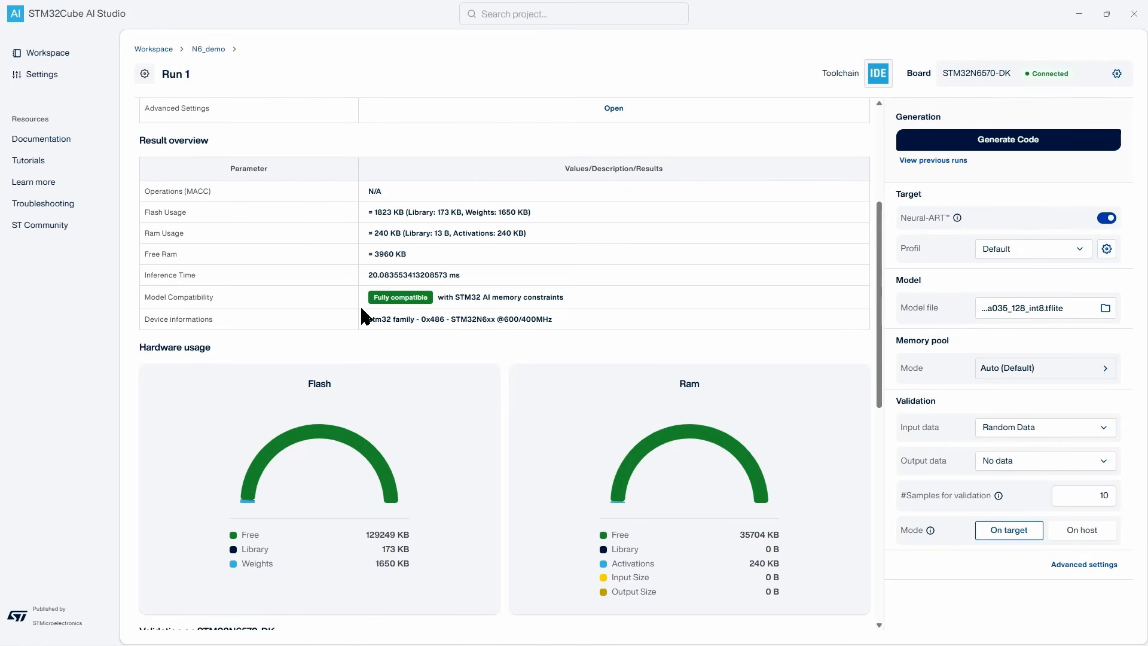
{"action": "scroll", "coordinate": [364, 315], "scroll_direction": "down", "scroll_amount": 4}
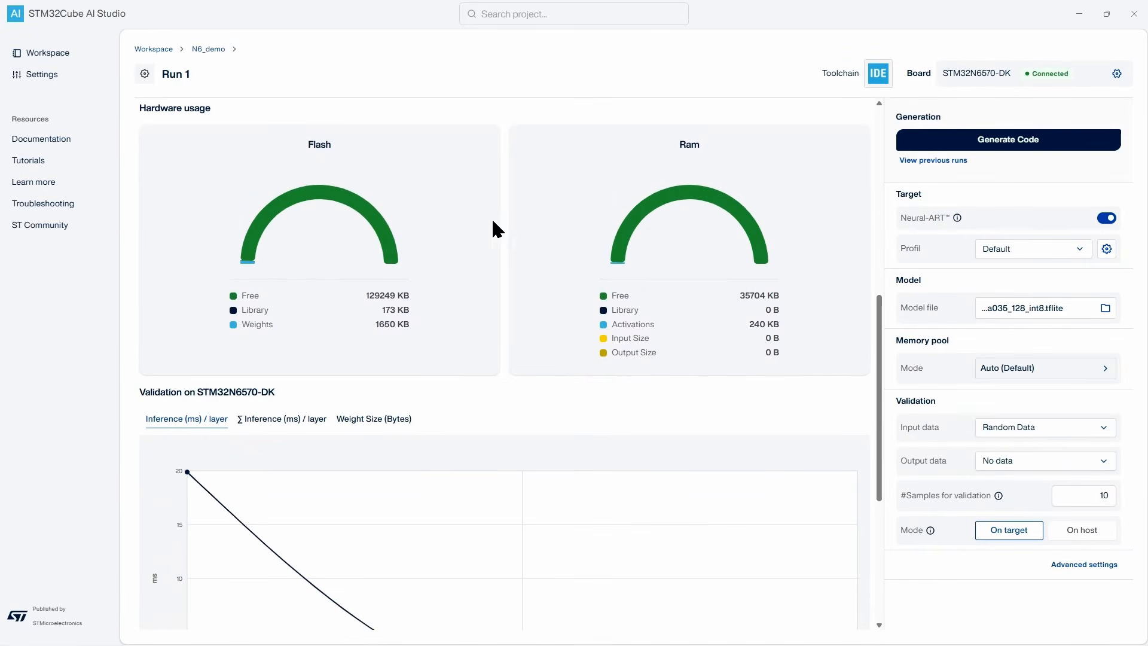
{"action": "scroll", "coordinate": [501, 223], "scroll_direction": "down", "scroll_amount": 4}
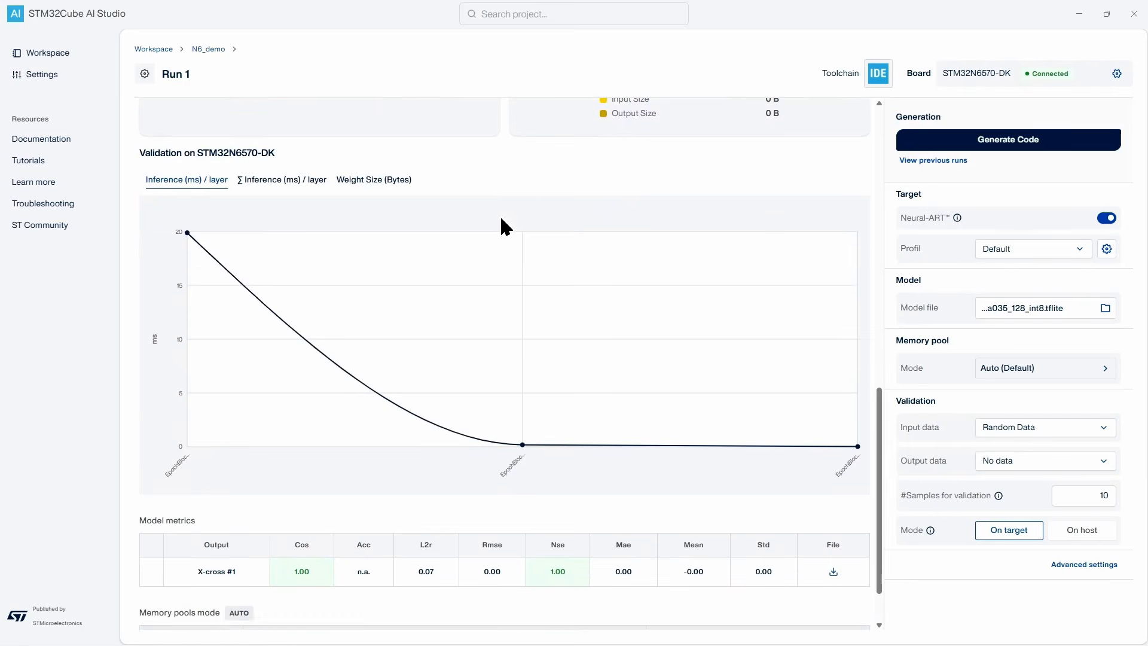
Examine the board validation charts for weight size and inference time per layer, along with the model metrics
{"action": "left_click", "coordinate": [365, 183]}
{"action": "left_click", "coordinate": [186, 183]}
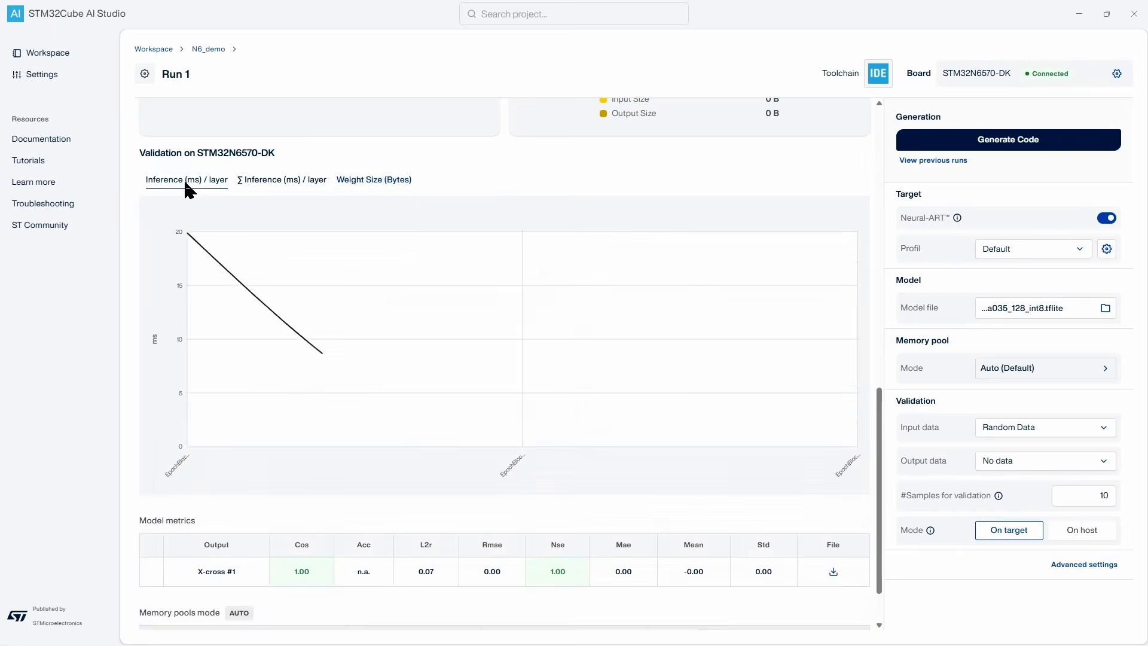
{"action": "mouse_move", "coordinate": [198, 243]}
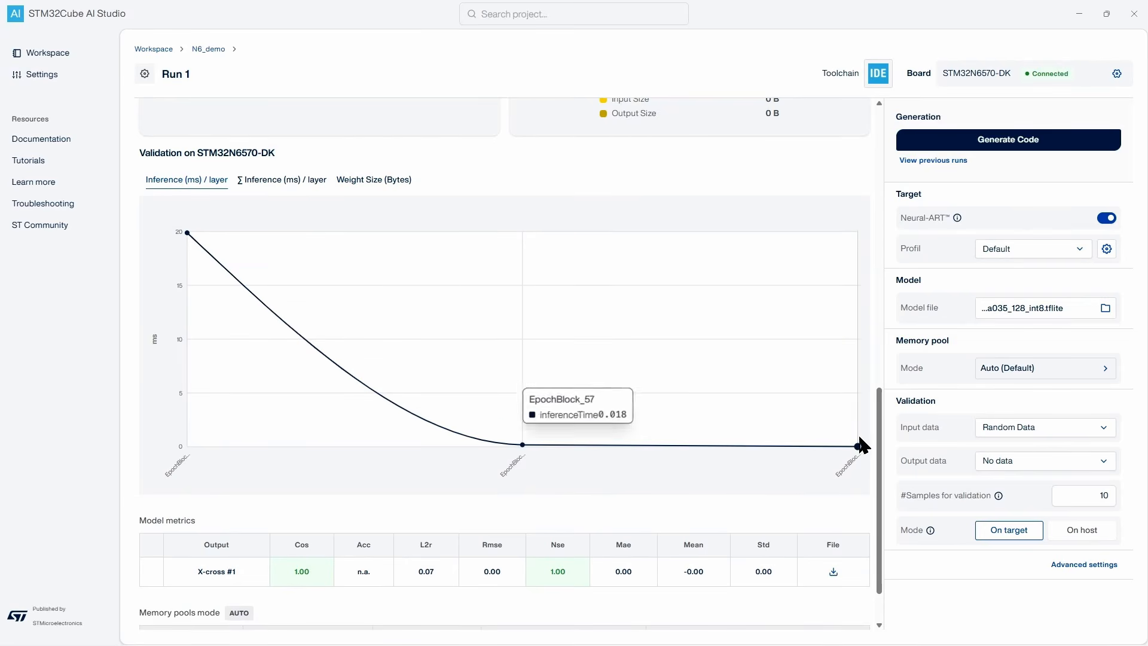
{"action": "scroll", "coordinate": [441, 409], "scroll_direction": "down", "scroll_amount": 1}
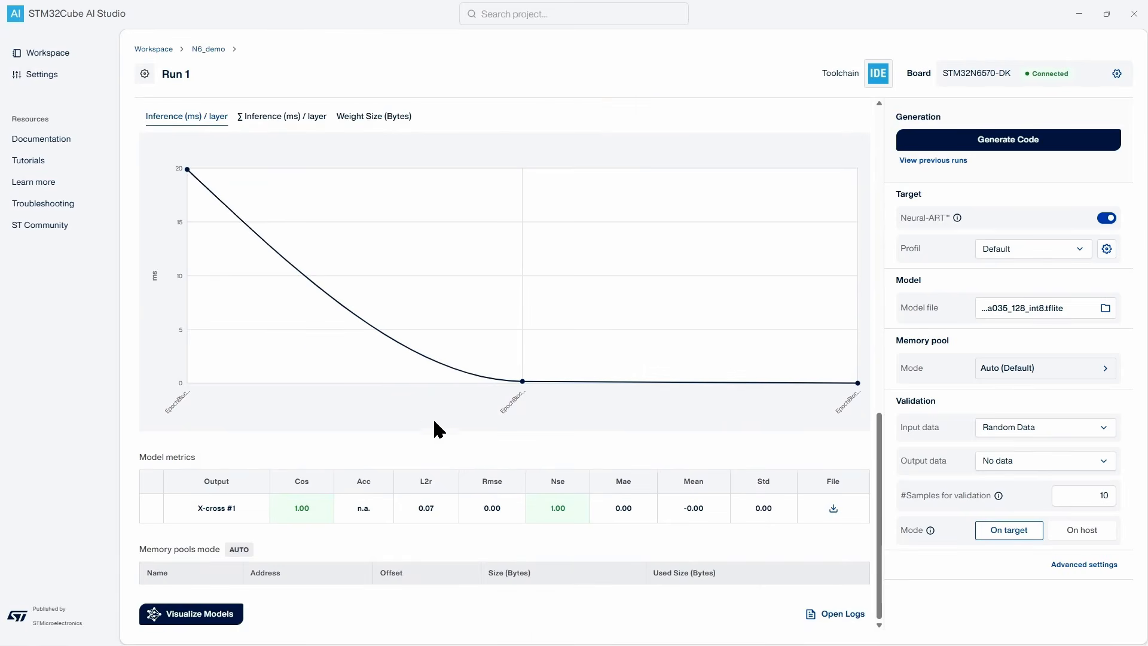
Visualize the original and STM32-optimized models, inspect the epochs inside the _ec_blob_network_1 block, and close the visualization
{"action": "left_click", "coordinate": [189, 616]}
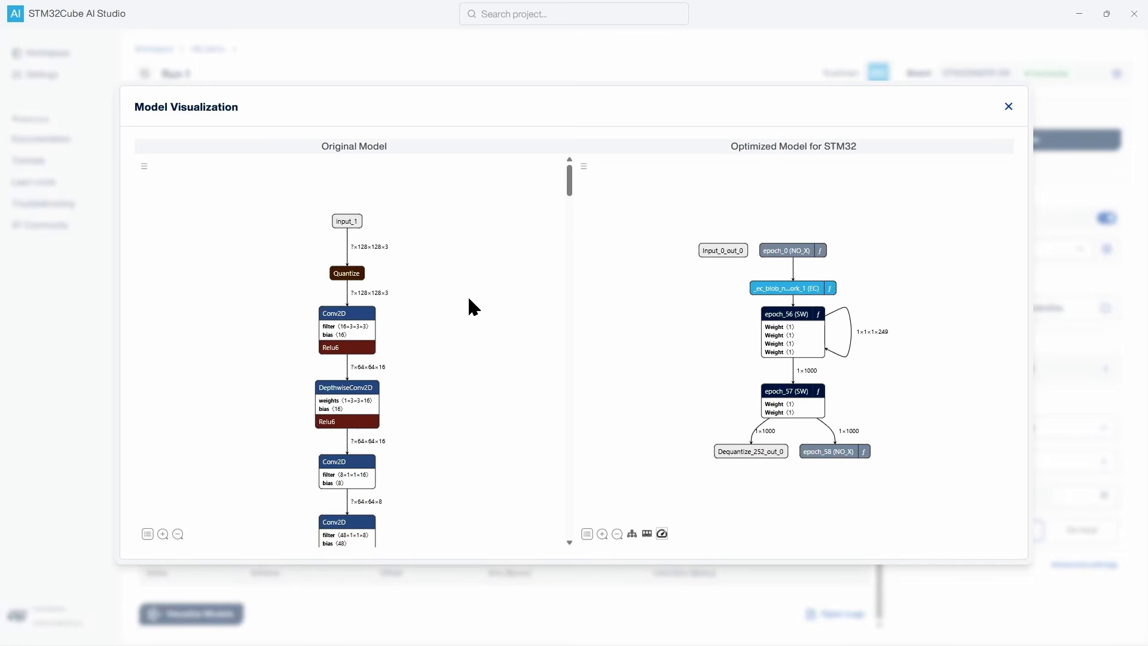
{"action": "mouse_move", "coordinate": [569, 177]}
{"action": "left_mouse_down"}
{"action": "mouse_move", "coordinate": [576, 263]}
{"action": "mouse_move", "coordinate": [574, 184]}
{"action": "left_mouse_up"}
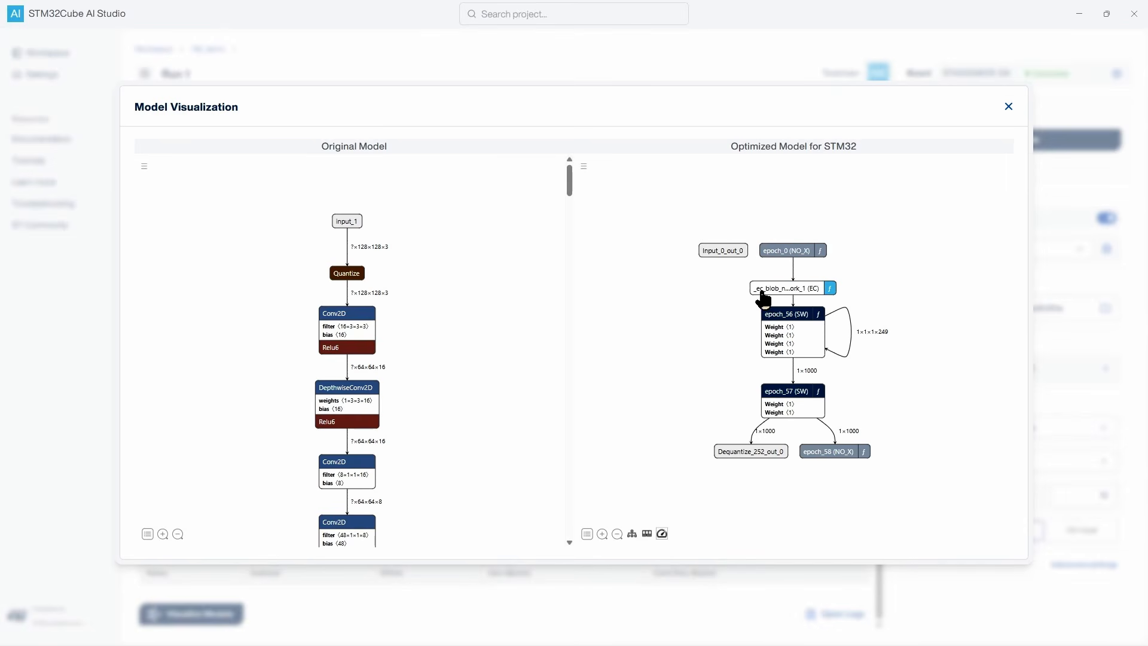
{"action": "left_click", "coordinate": [830, 289]}
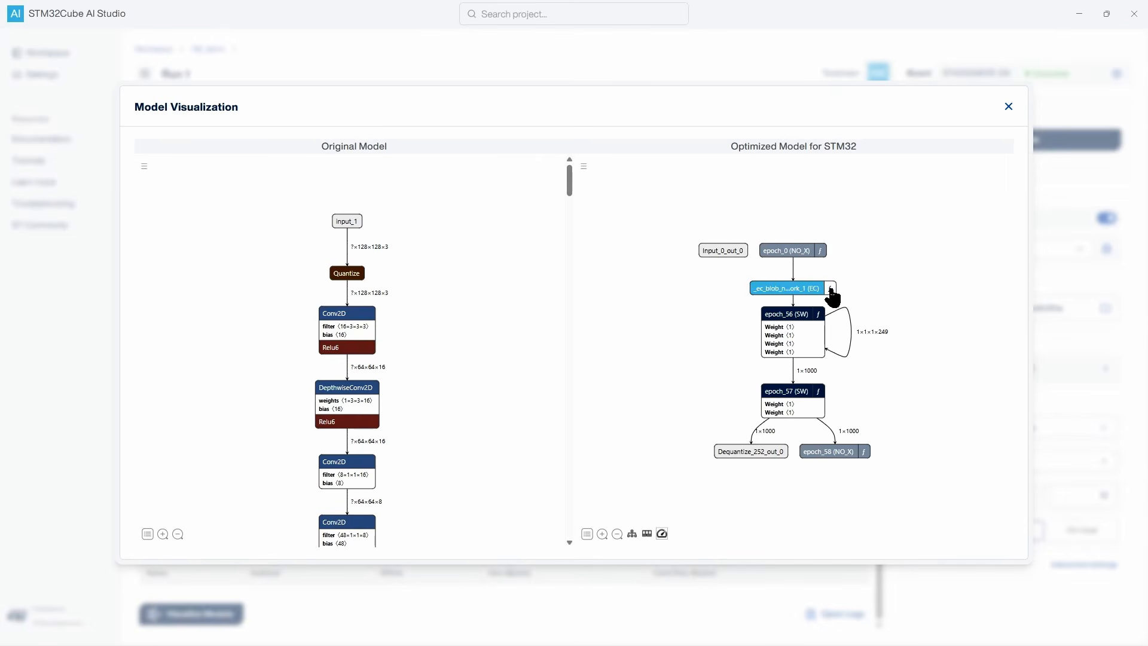
{"action": "scroll", "coordinate": [1007, 192], "scroll_direction": "down", "scroll_amount": 3}
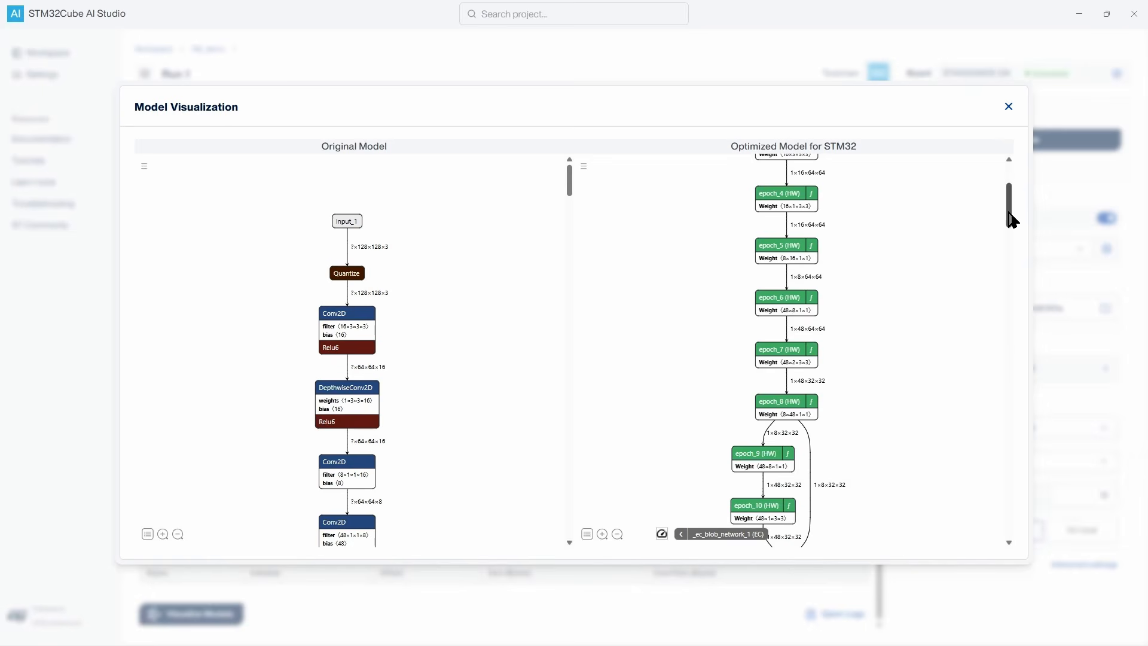
{"action": "scroll", "coordinate": [1011, 218], "scroll_direction": "up", "scroll_amount": 3}
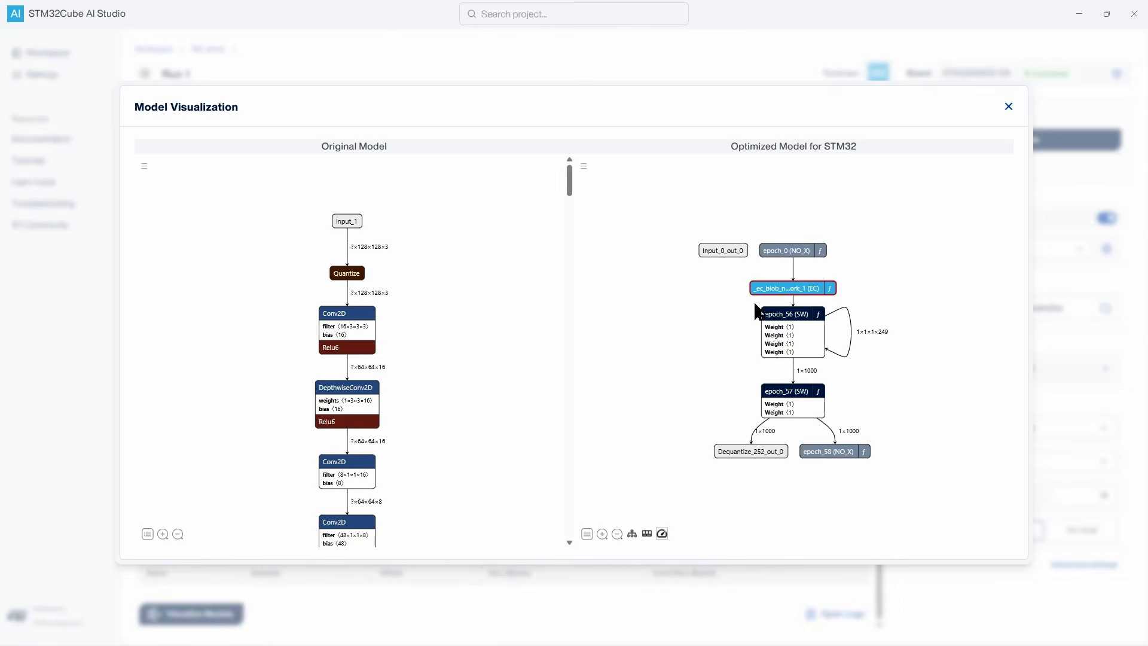
{"action": "left_click", "coordinate": [1008, 106]}
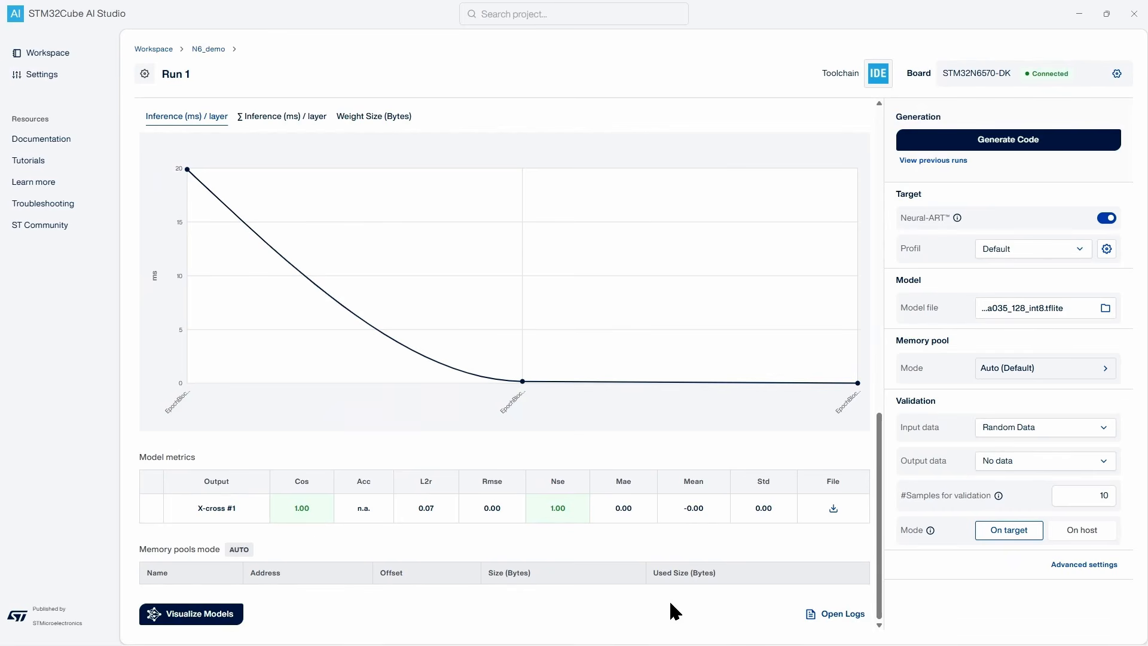
Open the run's logs, look over the validation and board-loading output, and close them
{"action": "left_click", "coordinate": [834, 616]}
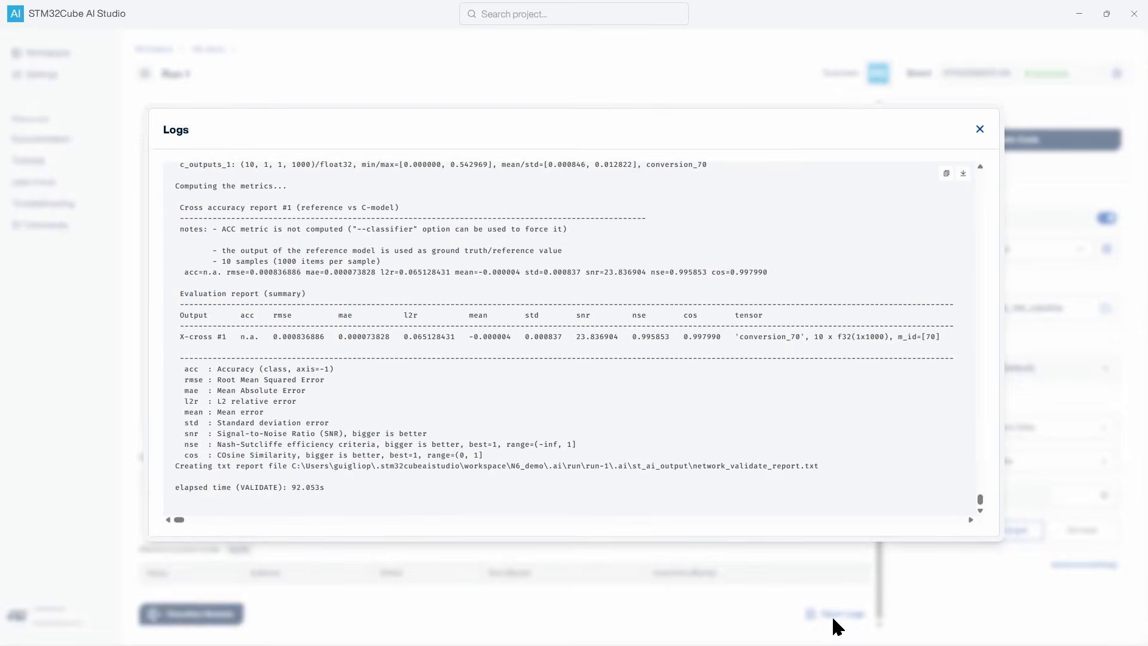
{"action": "left_click_drag", "start_coordinate": [981, 502], "coordinate": [981, 486]}
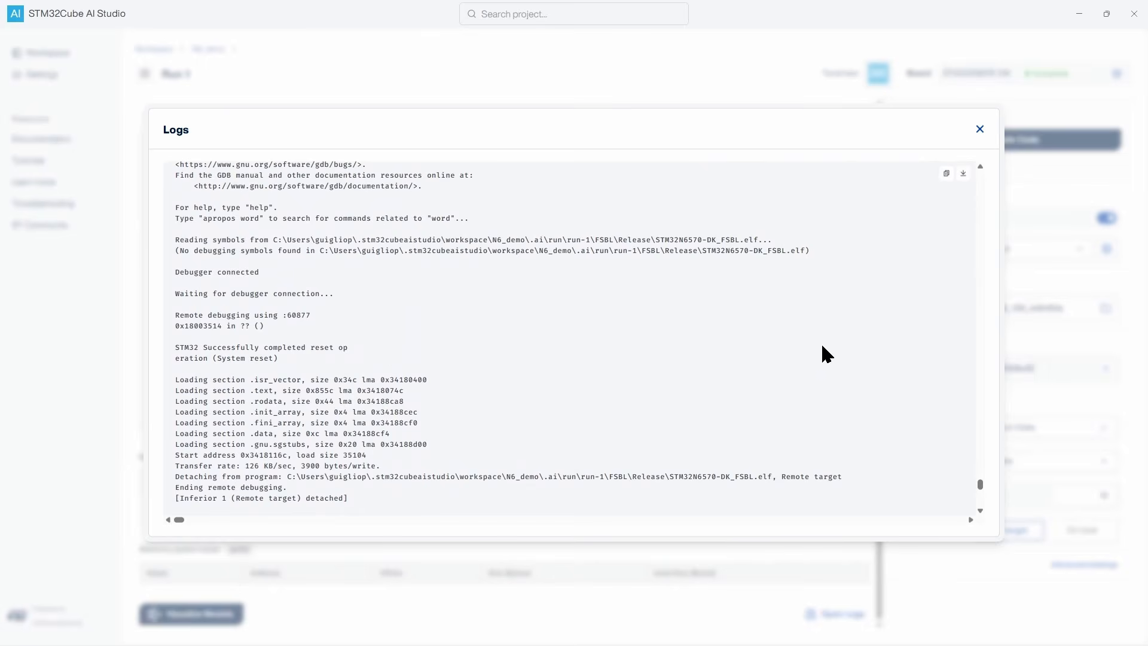
{"action": "left_click", "coordinate": [980, 130]}
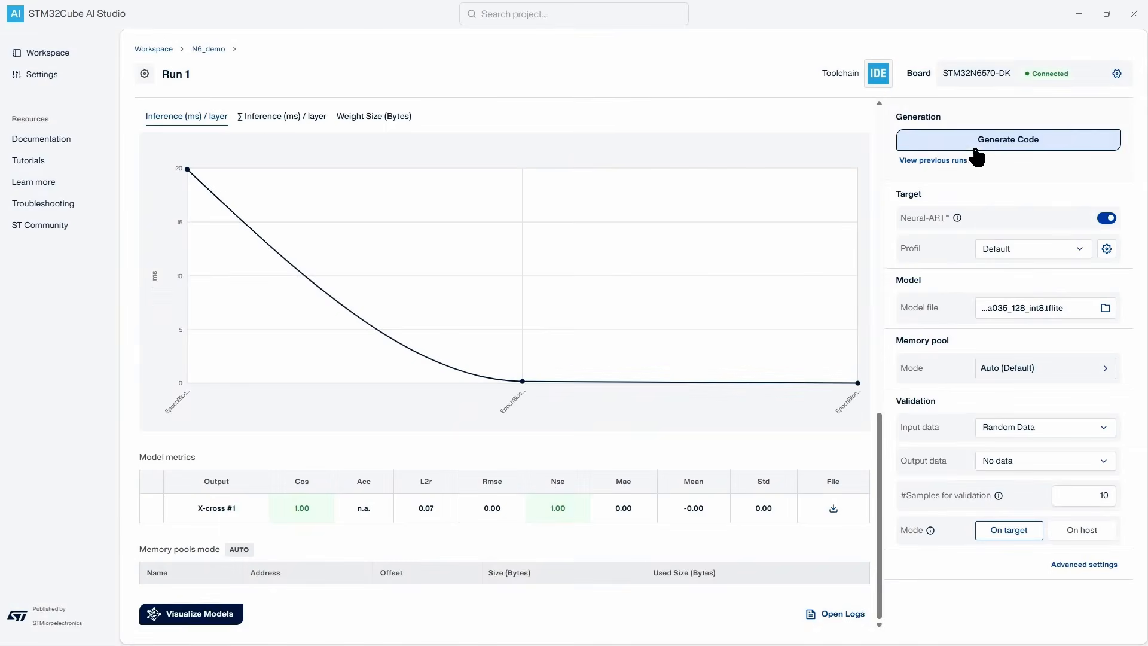
Set up a new N6_demo run with the board connected, using the Custom profile with --enable-epoch-controller turned off
{"action": "left_click", "coordinate": [209, 50]}
{"action": "left_click", "coordinate": [1114, 77]}
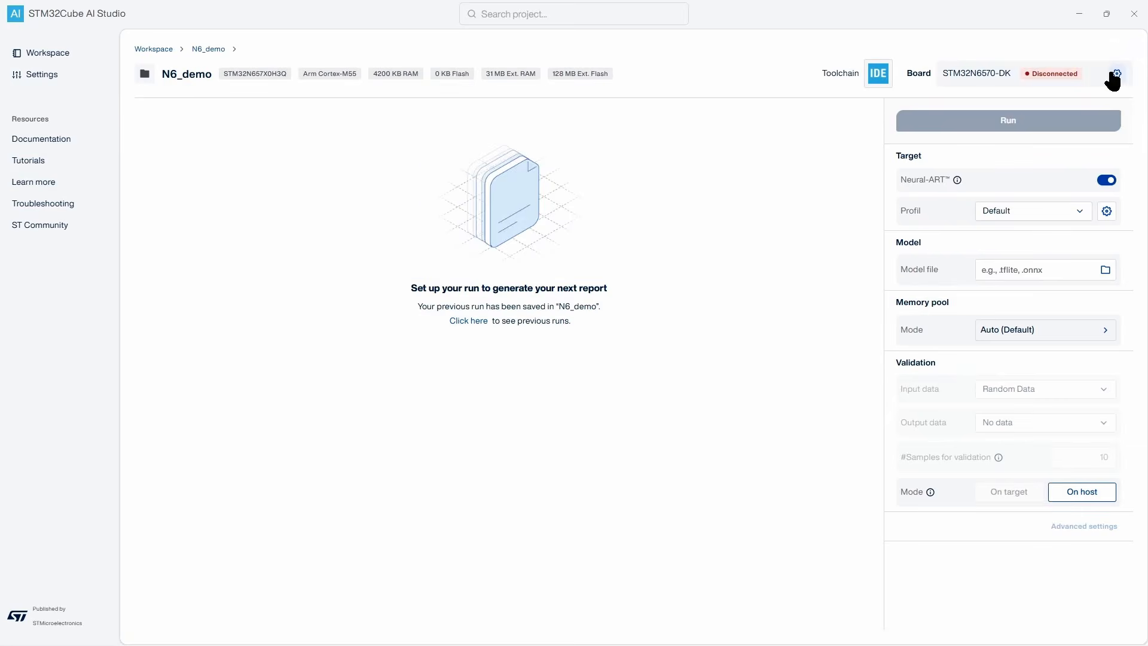
{"action": "left_click", "coordinate": [1041, 214]}
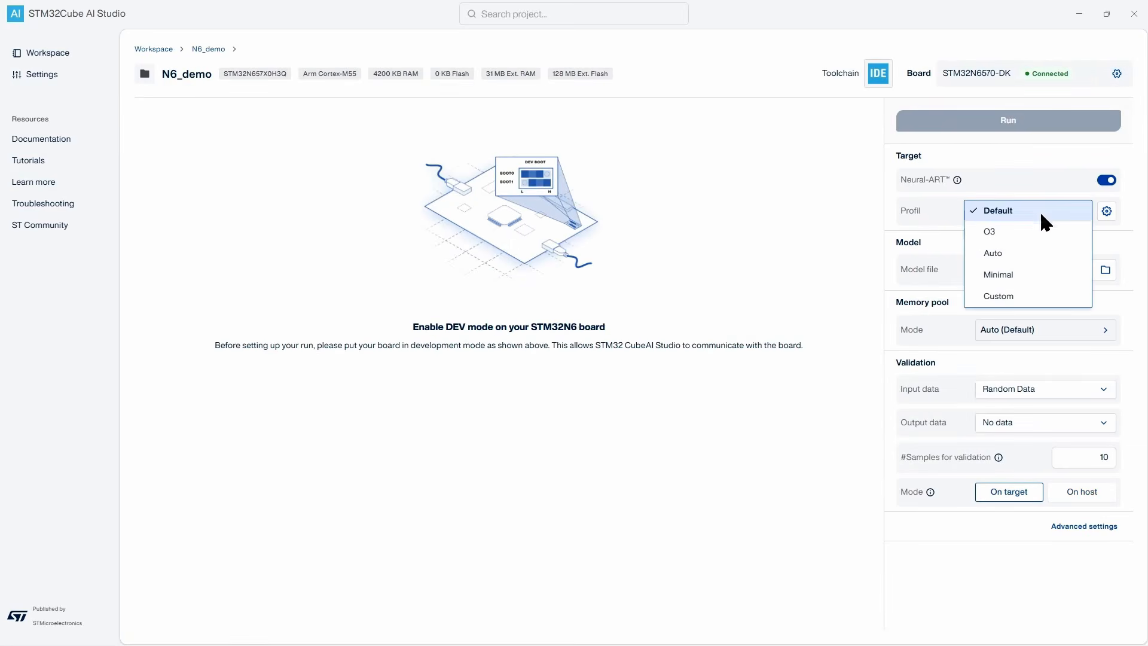
{"action": "left_click", "coordinate": [1009, 296]}
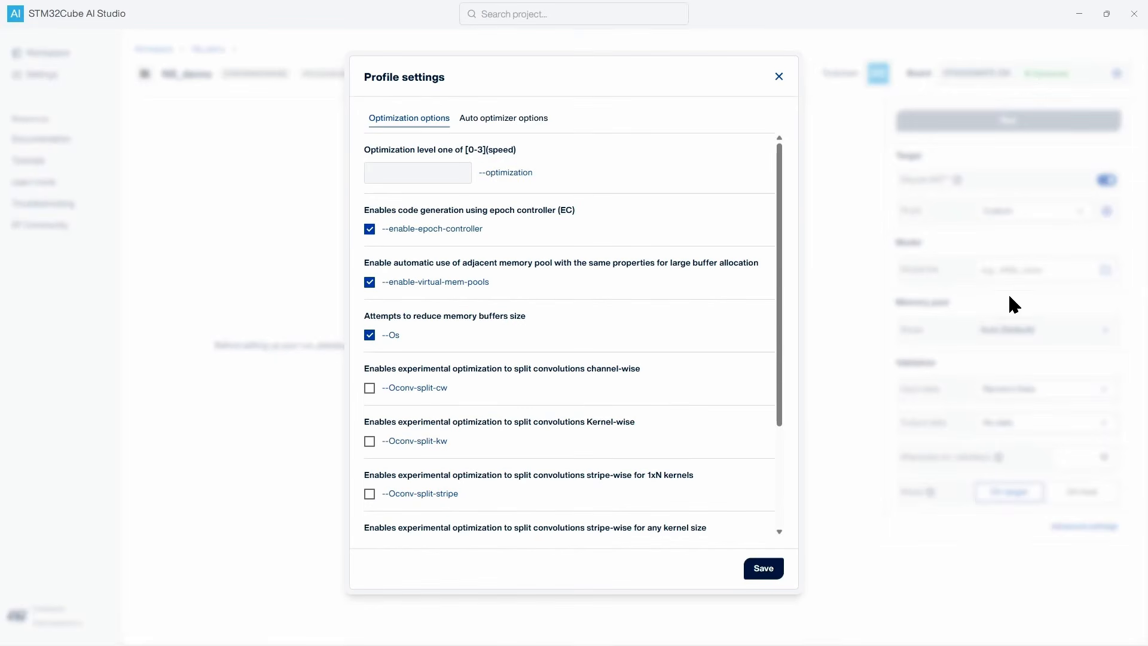
{"action": "left_click", "coordinate": [370, 231]}
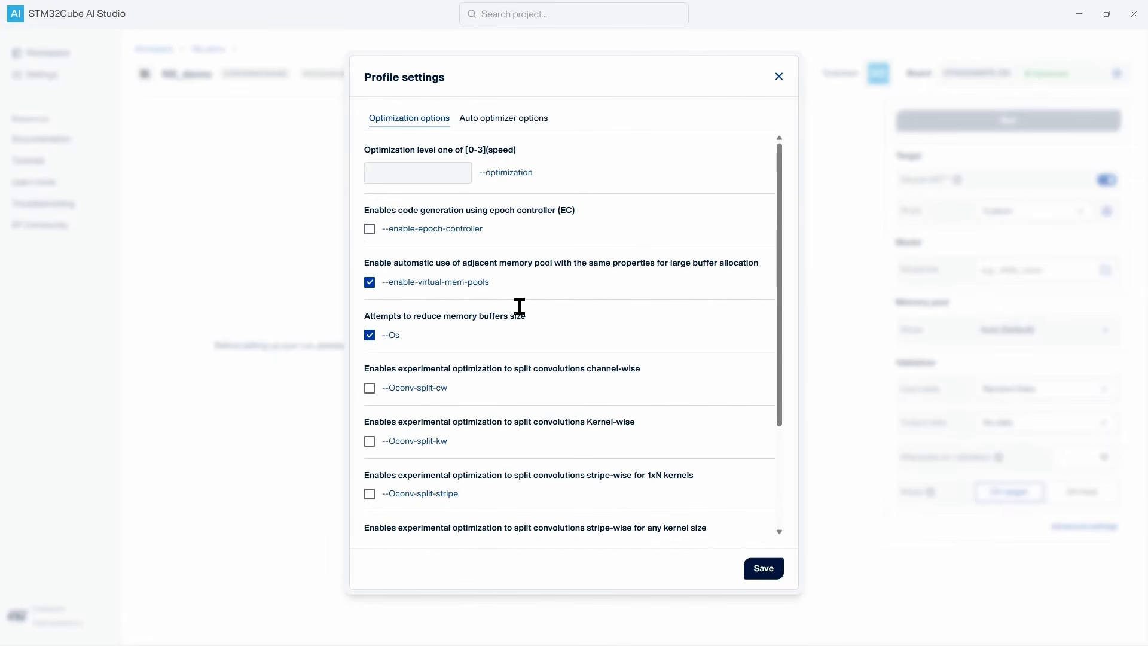
{"action": "left_click", "coordinate": [766, 571]}
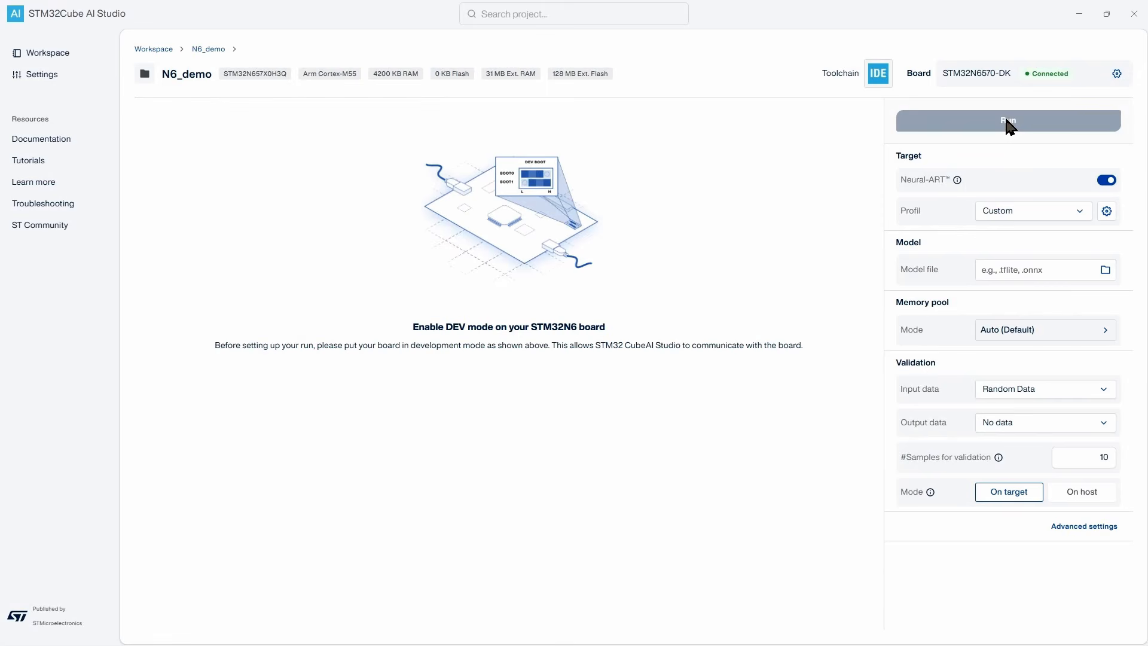
Load mobilenetv2_a035_128_int8.tflite as the model file and start the run, accepting the STM32CubeMX notice
{"action": "left_click", "coordinate": [1044, 277]}
{"action": "left_click", "coordinate": [174, 114]}
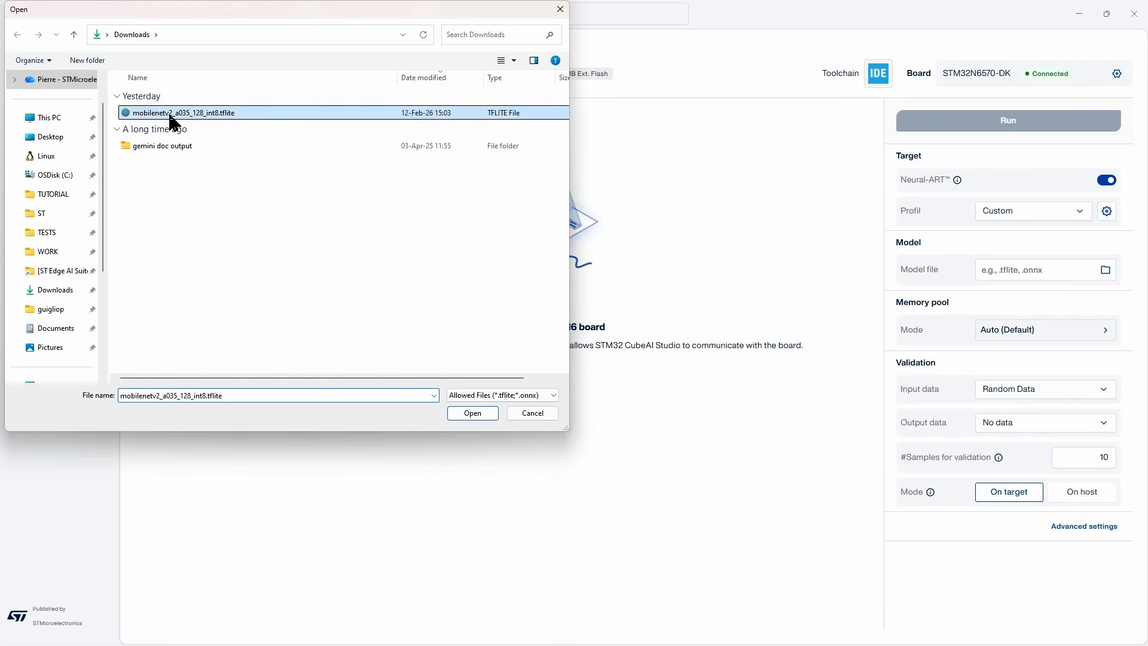
{"action": "double_click", "coordinate": [173, 113]}
{"action": "left_click", "coordinate": [1017, 120]}
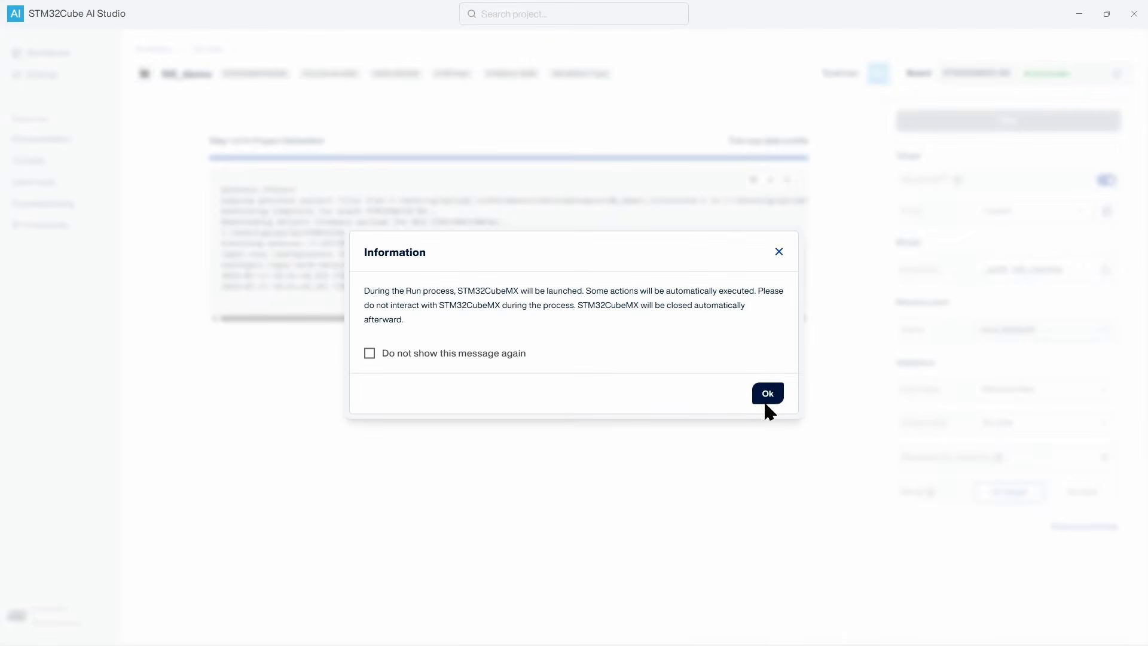
{"action": "left_click", "coordinate": [766, 401]}
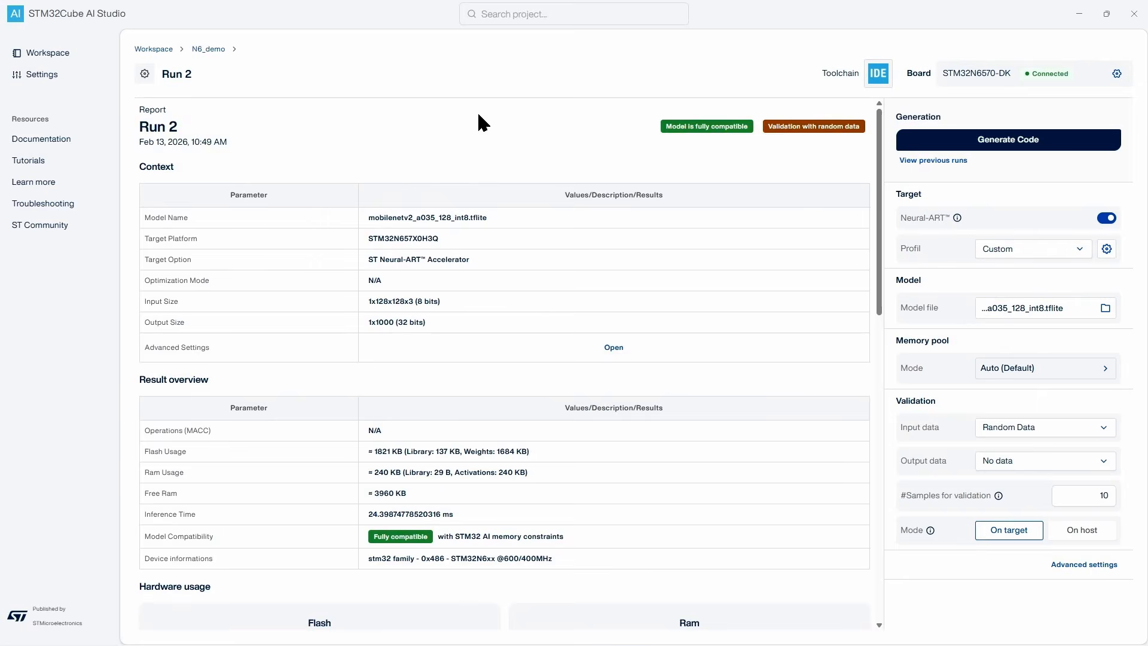
Review the Run 2 report's inference time, hardware usage, per-layer inference chart and model metrics
{"action": "scroll", "coordinate": [476, 110], "scroll_direction": "down", "scroll_amount": 3}
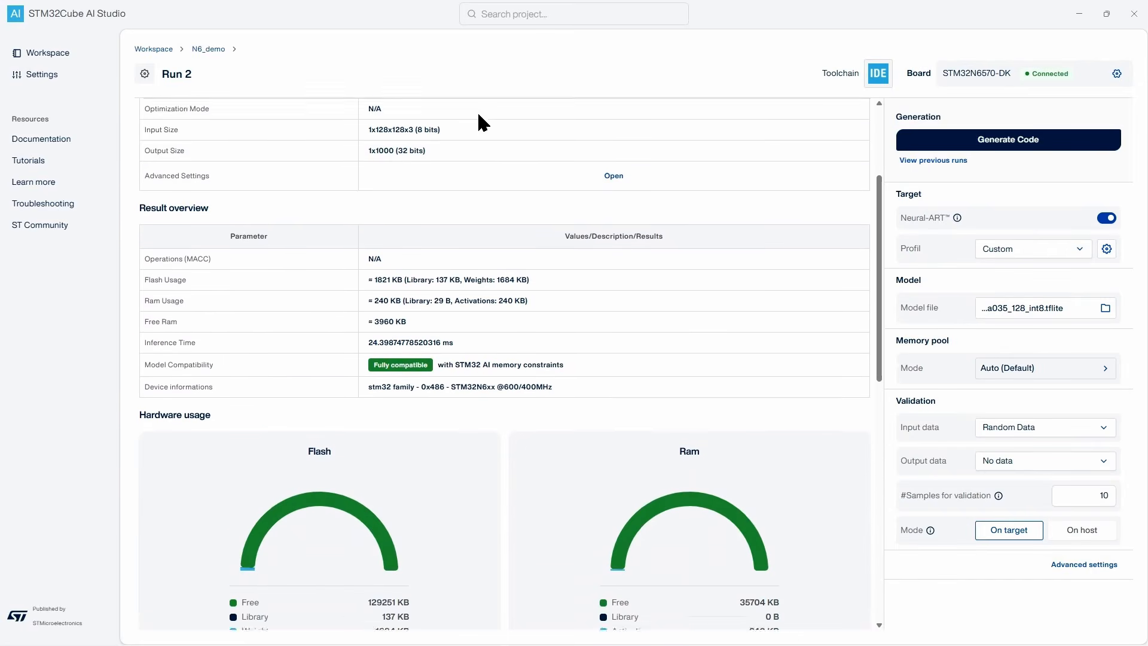
{"action": "scroll", "coordinate": [479, 115], "scroll_direction": "down", "scroll_amount": 1}
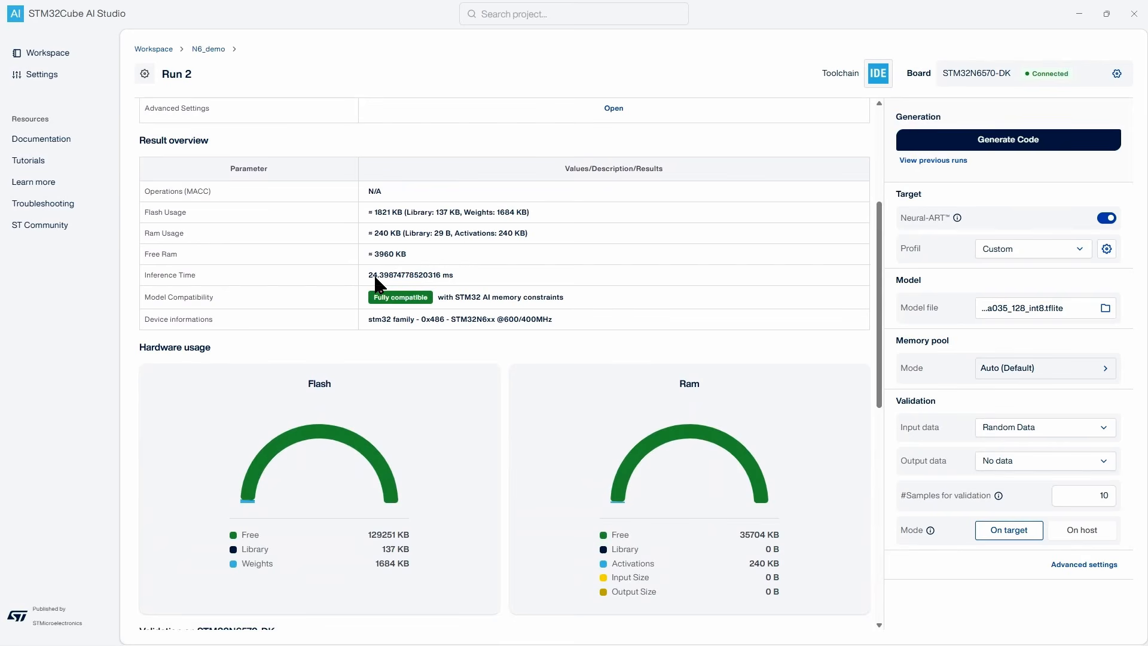
{"action": "scroll", "coordinate": [377, 290], "scroll_direction": "down", "scroll_amount": 8}
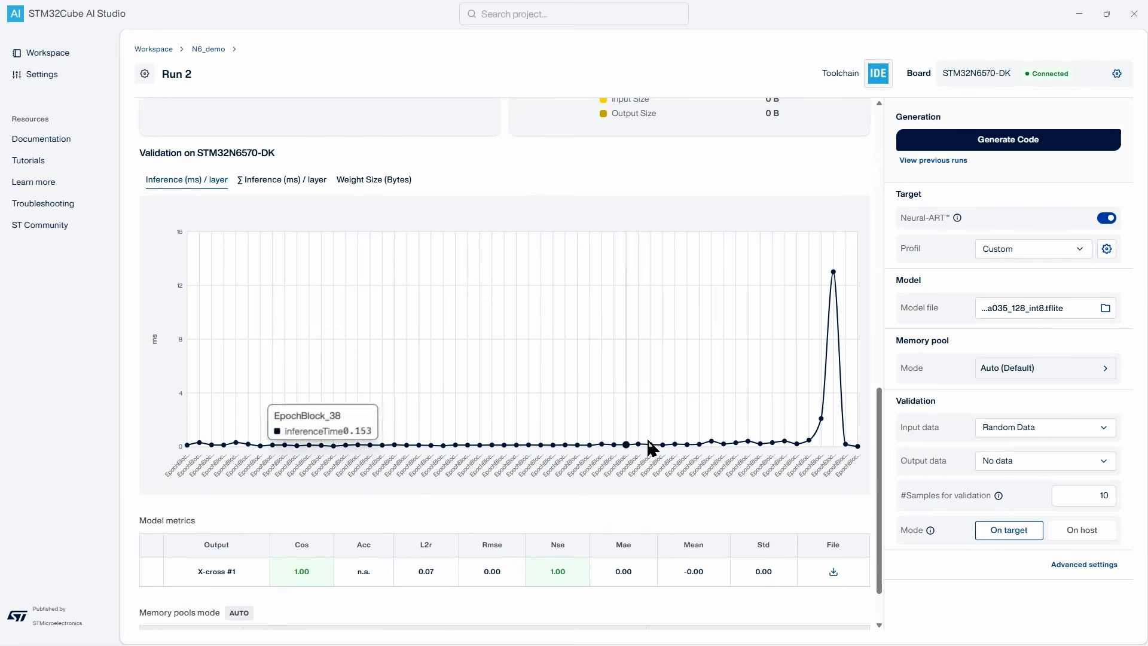
{"action": "scroll", "coordinate": [294, 531], "scroll_direction": "down", "scroll_amount": 2}
Visualize the Run 2 models and inspect the individual epochs of the STM32-optimized graph
{"action": "left_click", "coordinate": [239, 616]}
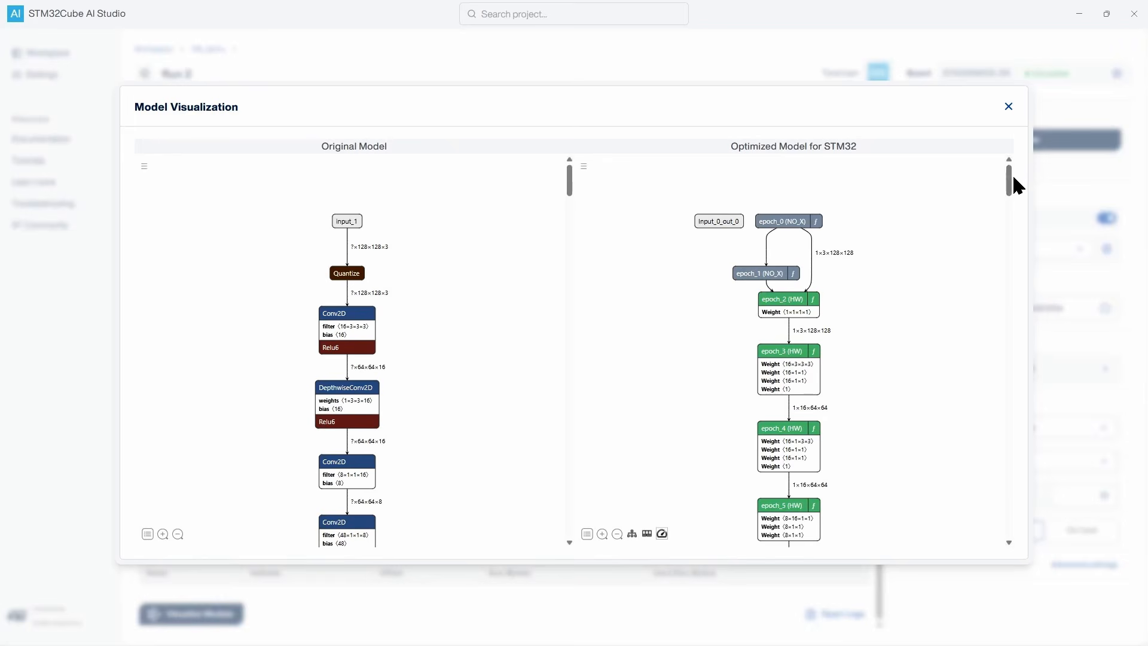
{"action": "left_click_drag", "start_coordinate": [1009, 181], "coordinate": [1014, 253]}
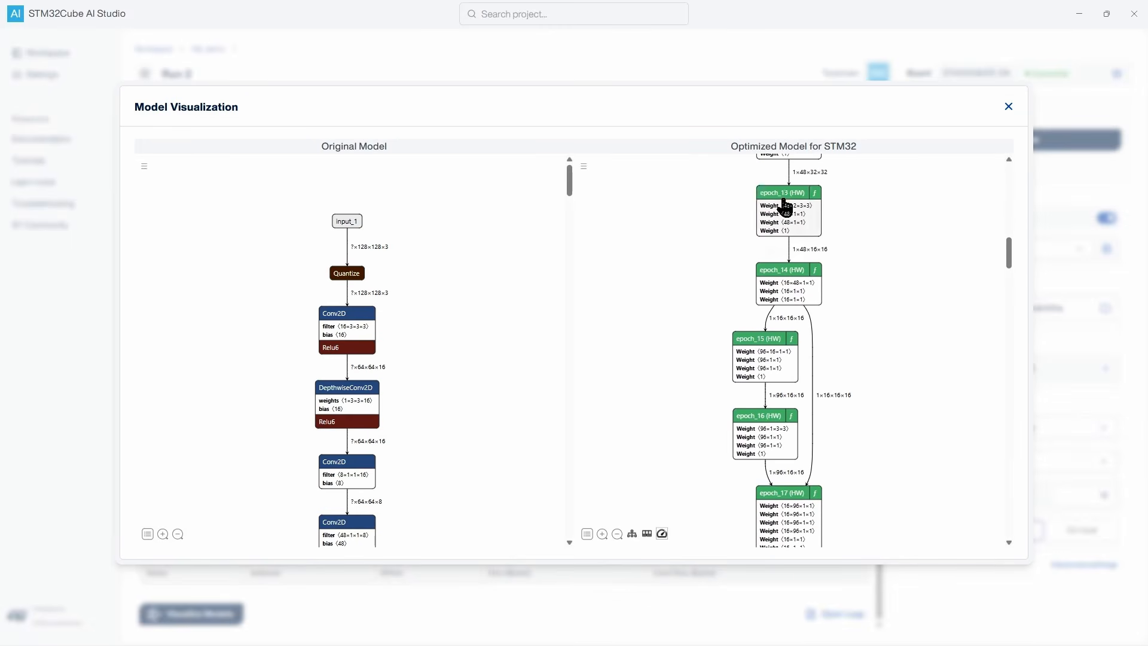
{"action": "left_click_drag", "start_coordinate": [1009, 256], "coordinate": [1020, 106]}
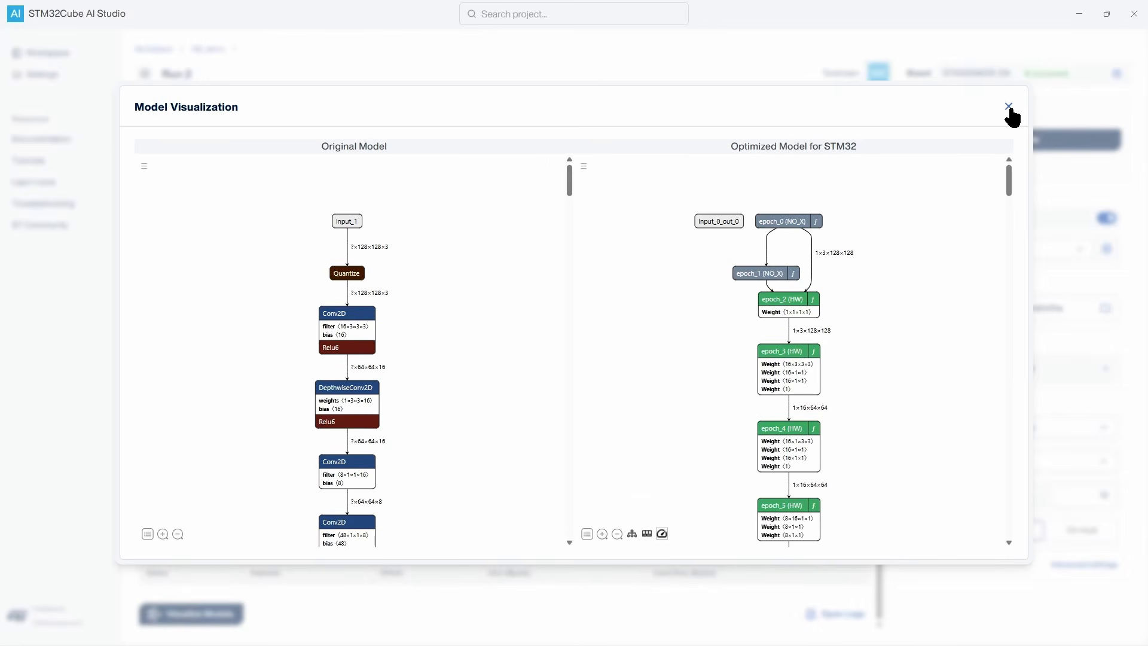
{"action": "left_click", "coordinate": [1009, 107]}
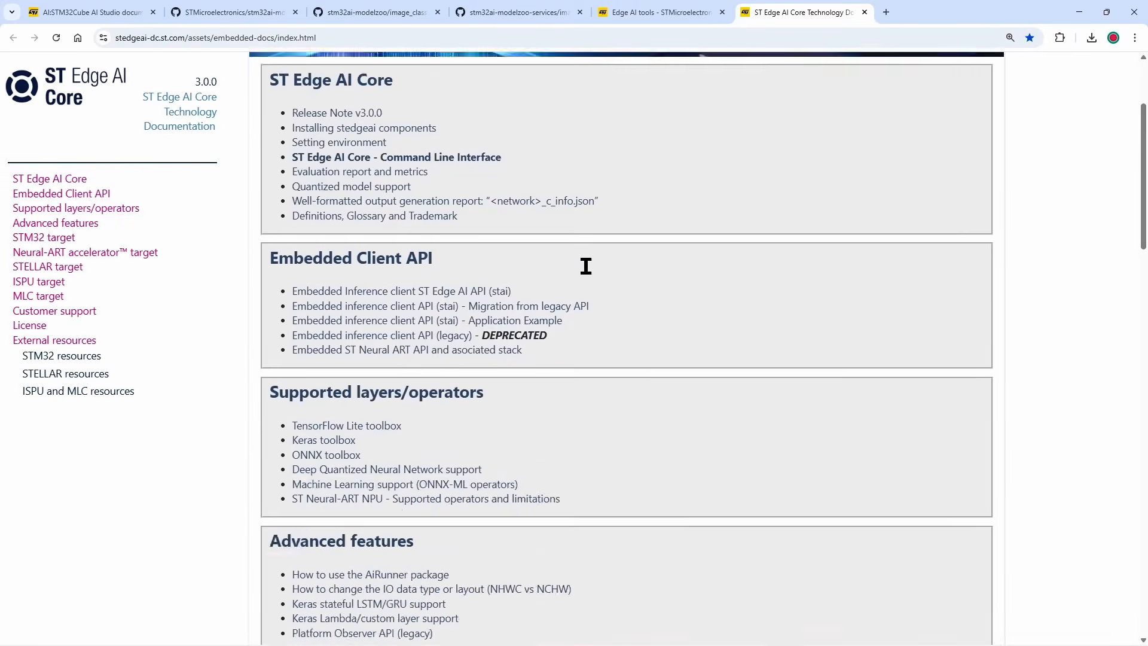
In the ST Edge AI Core documentation in the browser, find and read the Epoch controller mode section of ST Neural-ART NPU concepts
{"action": "scroll", "coordinate": [546, 249], "scroll_direction": "down", "scroll_amount": 7}
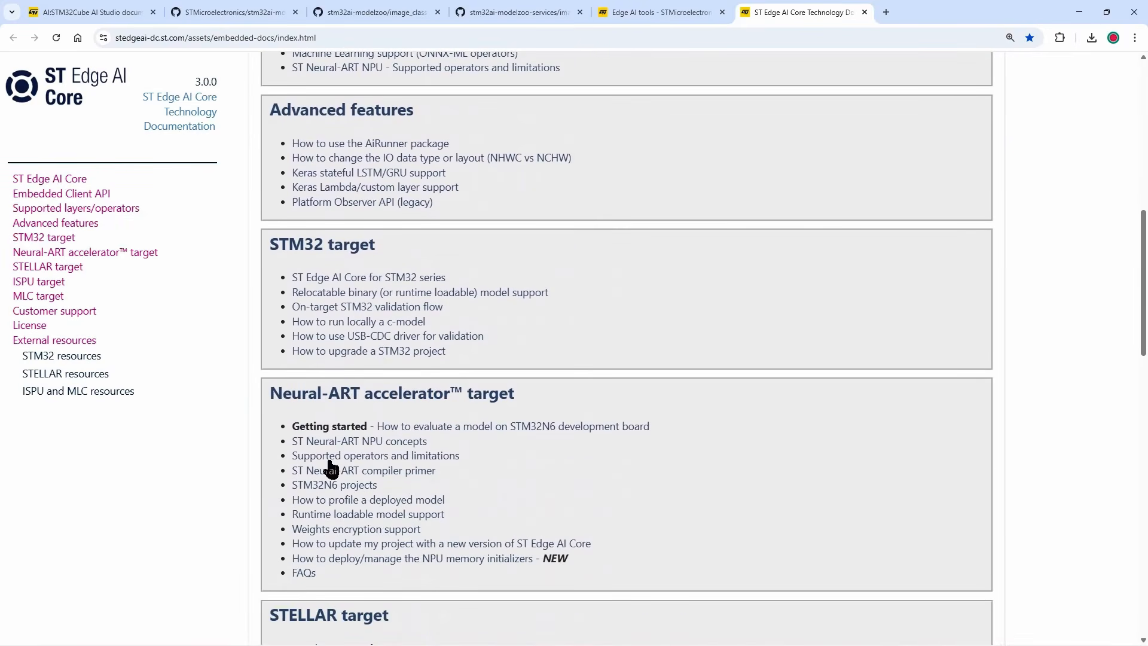
{"action": "left_click", "coordinate": [393, 450]}
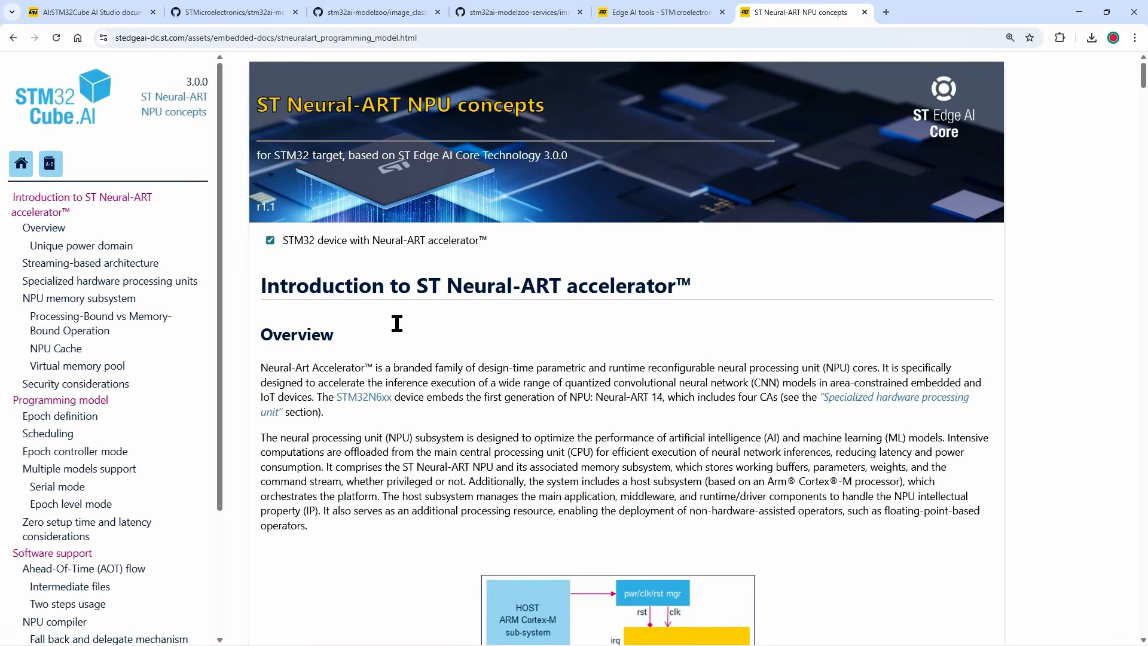
{"action": "key", "text": "ctrl+f"}
{"action": "type", "text": "cONTROLLER"}
{"action": "left_click", "coordinate": [114, 452]}
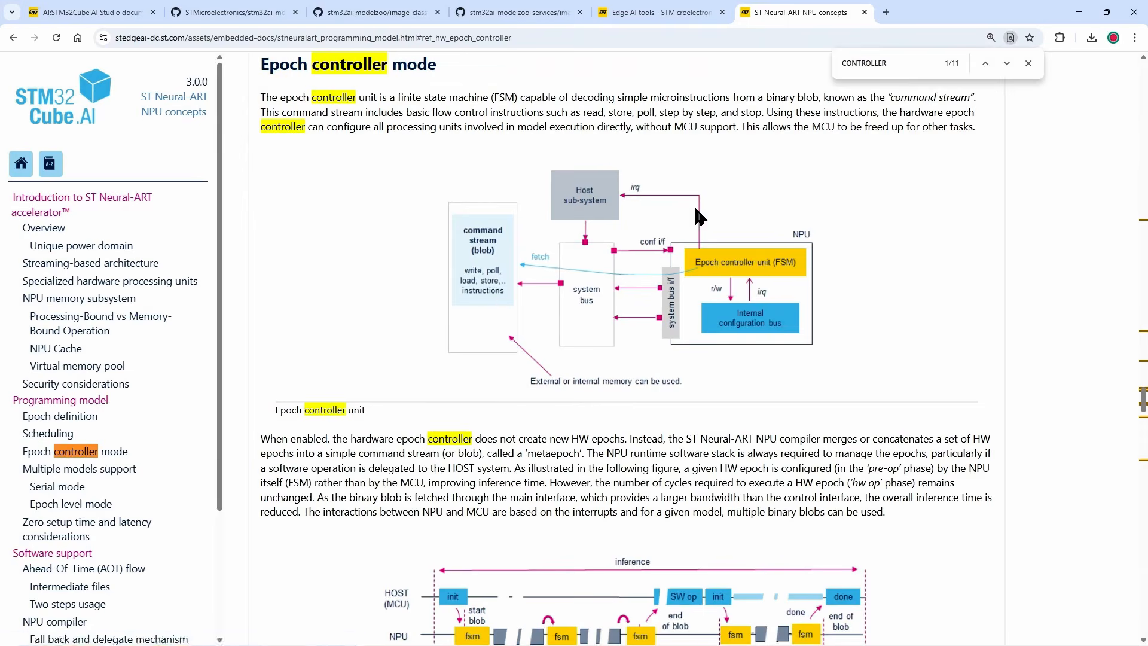
{"action": "left_click", "coordinate": [1028, 63]}
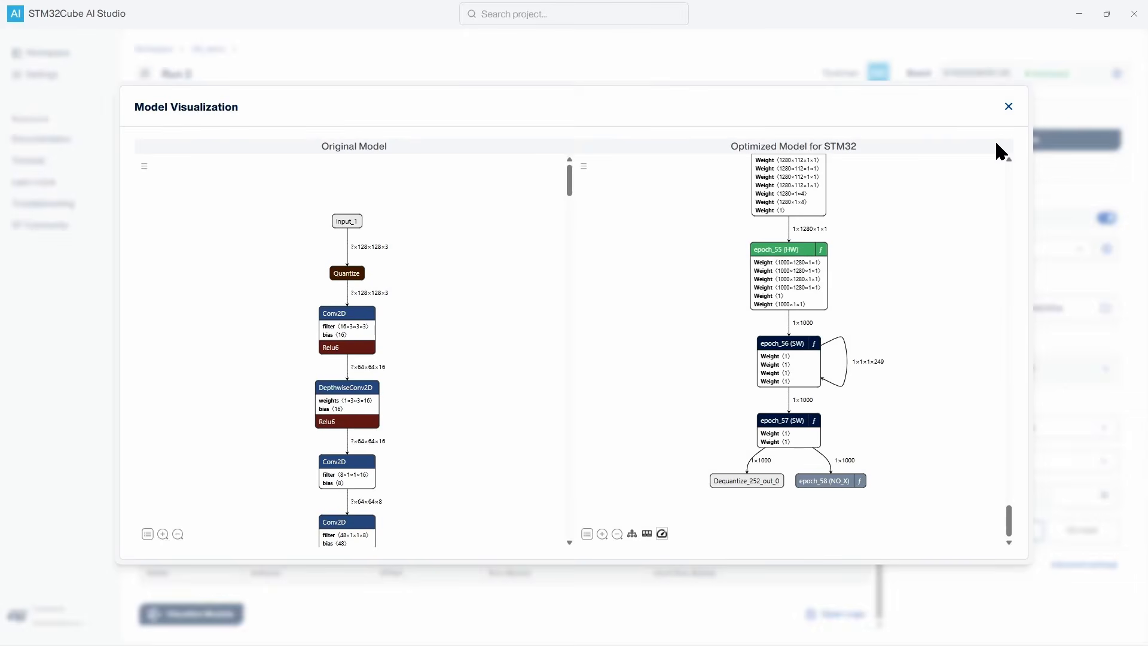
Close the model visualization in STM32Cube AI Studio and reopen Run 1 from the previous runs of N6_demo
{"action": "left_click", "coordinate": [1009, 108]}
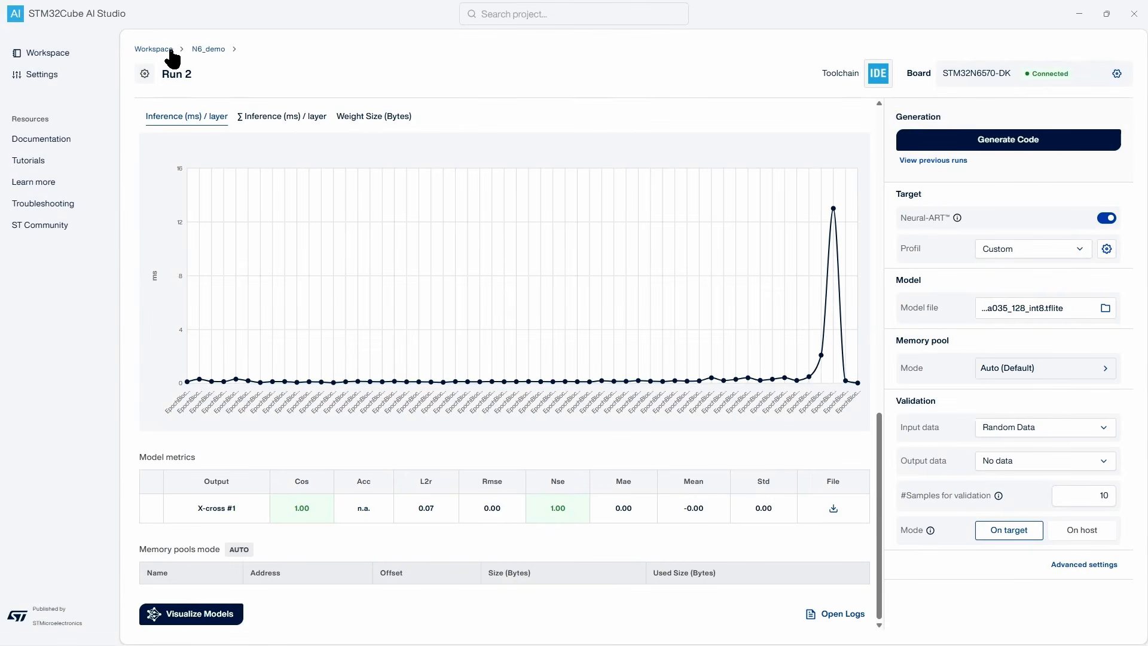
{"action": "left_click", "coordinate": [210, 50]}
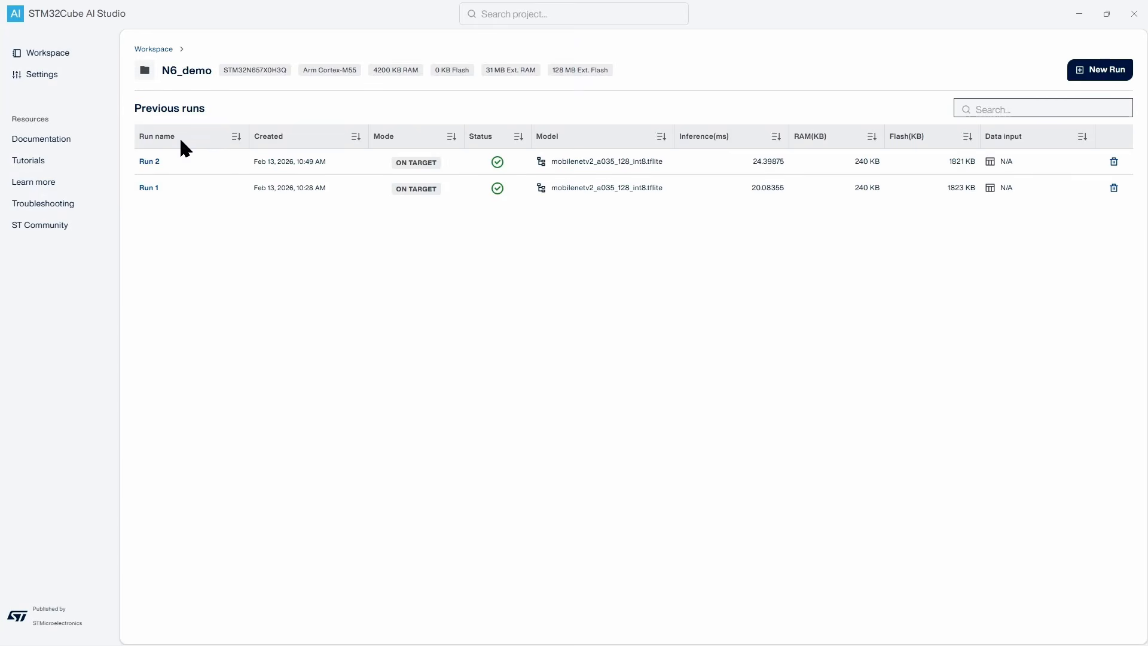
{"action": "left_click", "coordinate": [188, 188]}
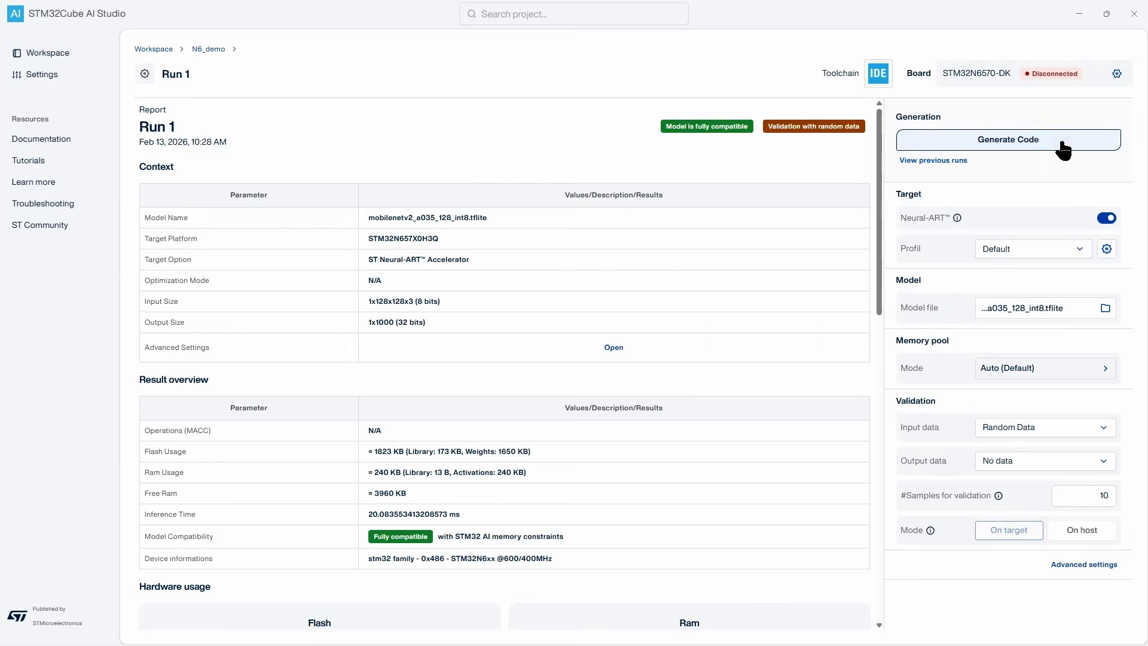
Generate an STM32CubeMX project template with the Run 1 model integrated and open its .project file in STM32CubeIDE
{"action": "left_click", "coordinate": [1064, 142]}
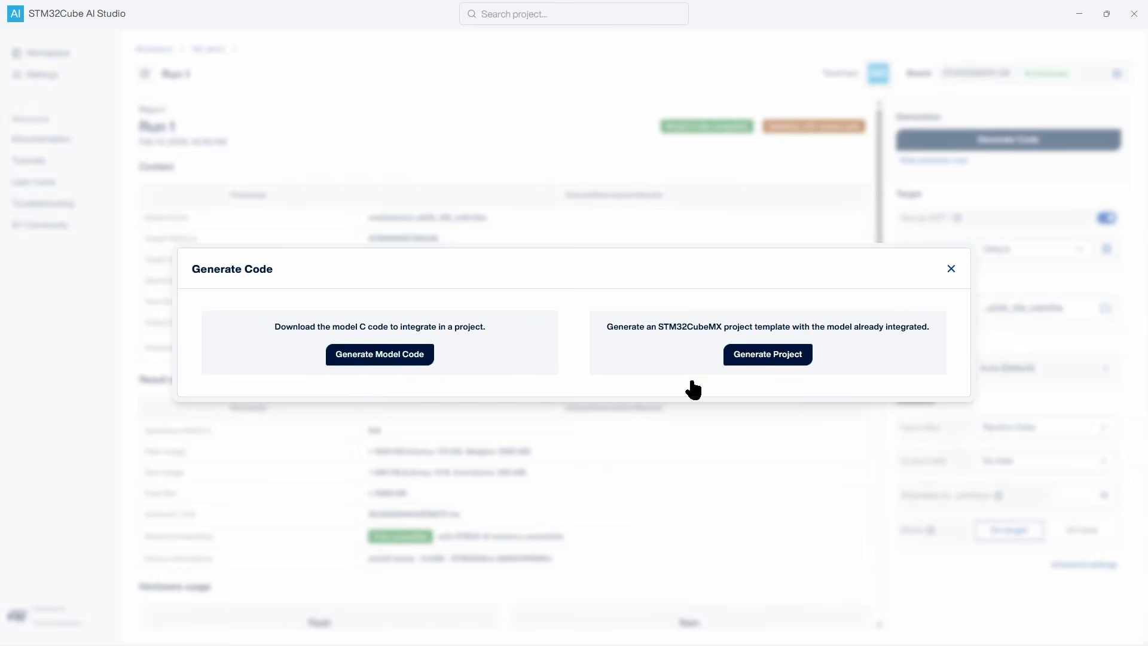
{"action": "left_click", "coordinate": [766, 358]}
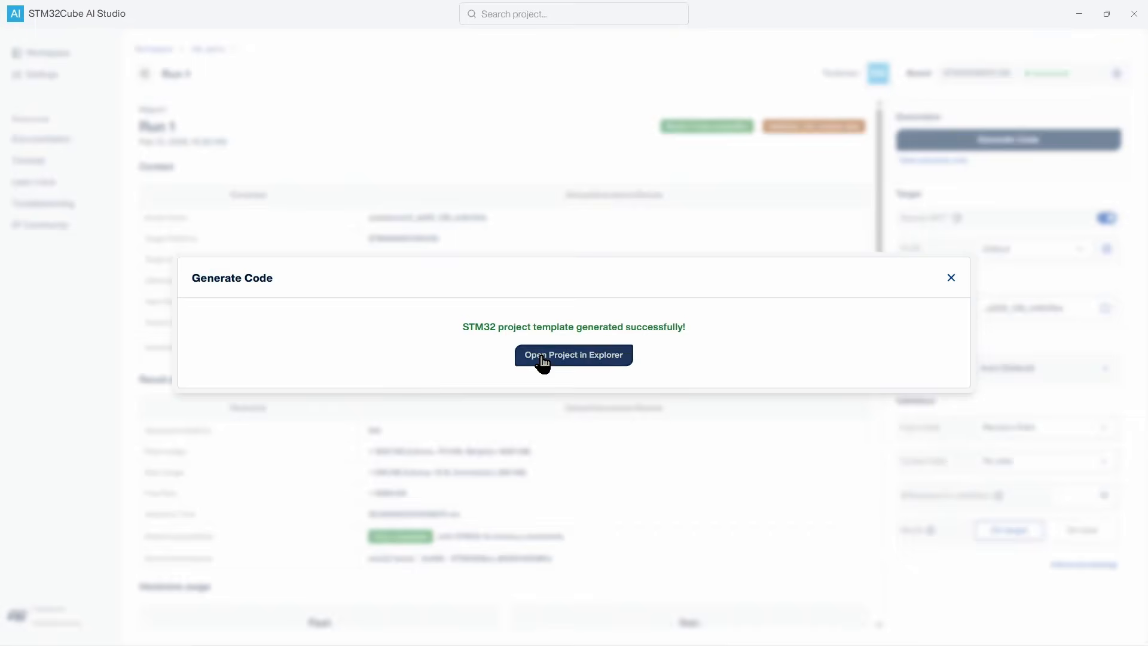
{"action": "left_click", "coordinate": [561, 361]}
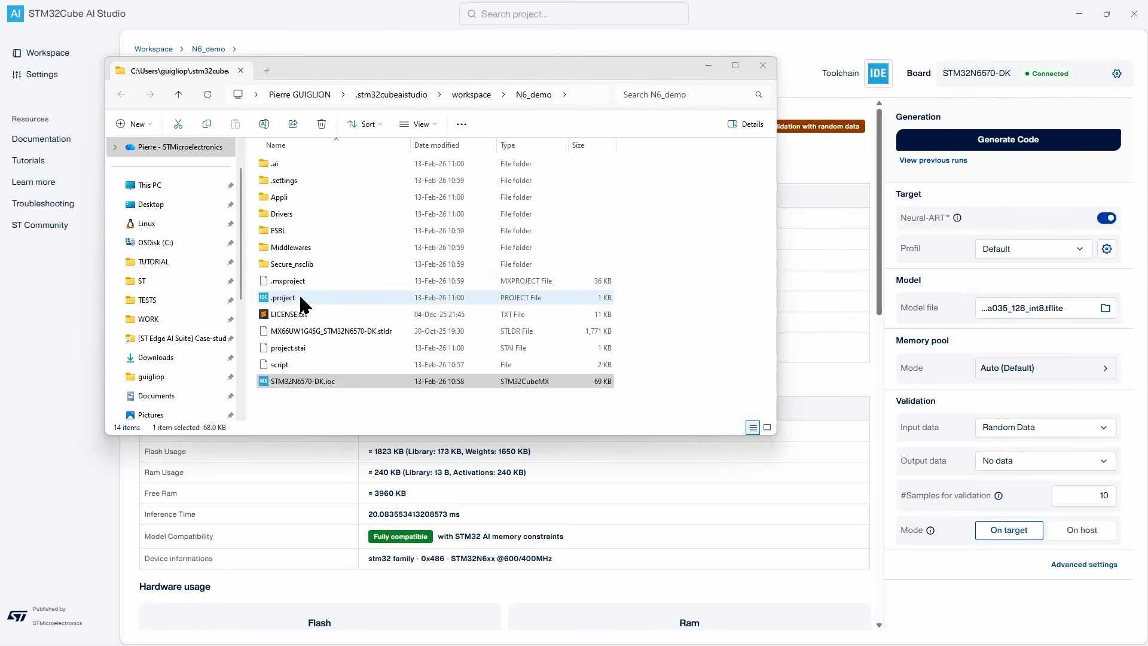
{"action": "left_click", "coordinate": [302, 299]}
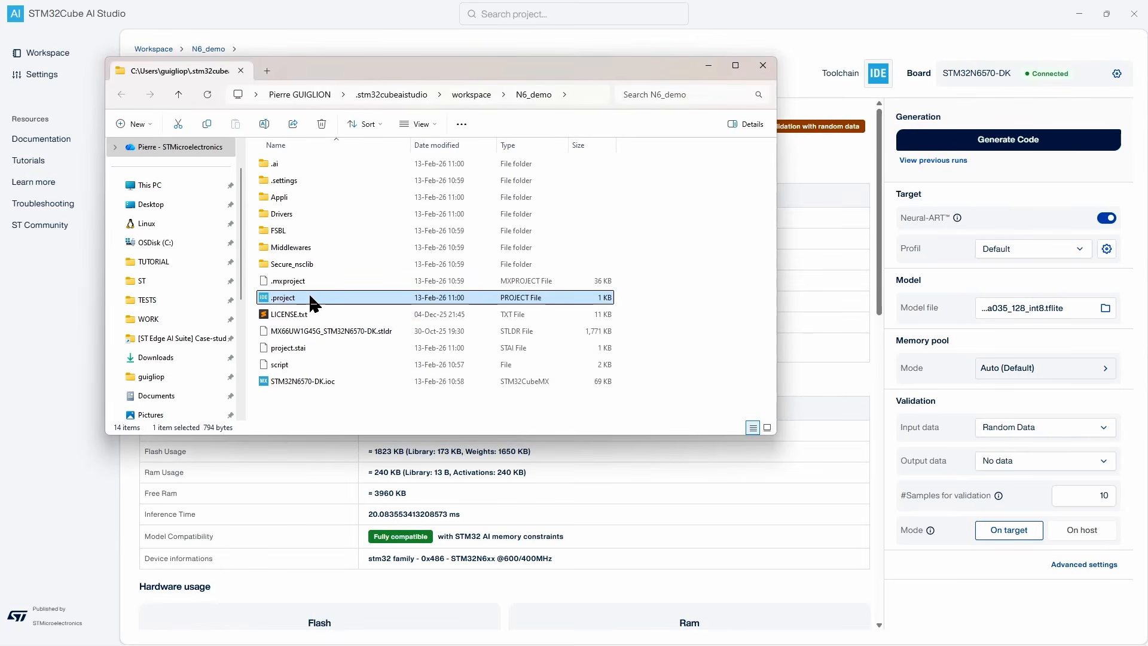
{"action": "double_click", "coordinate": [310, 297]}
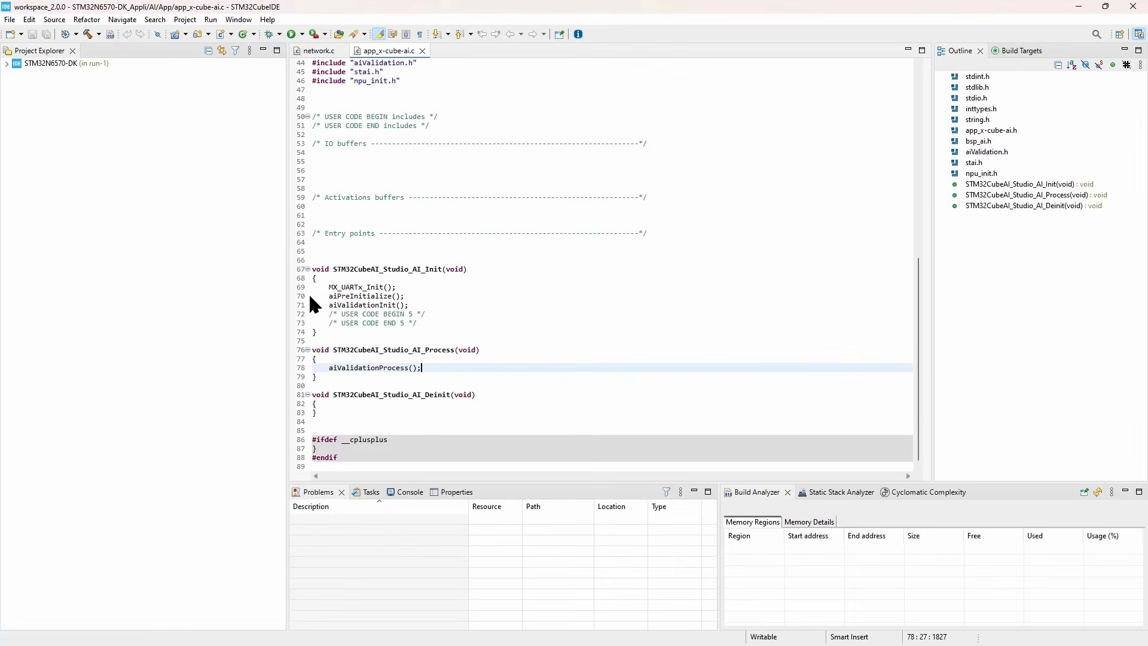
Expand STM32N6570-DK_Appli down to Appli/AI/App and look through the command line options and memory pools in network.c
{"action": "left_click", "coordinate": [6, 64]}
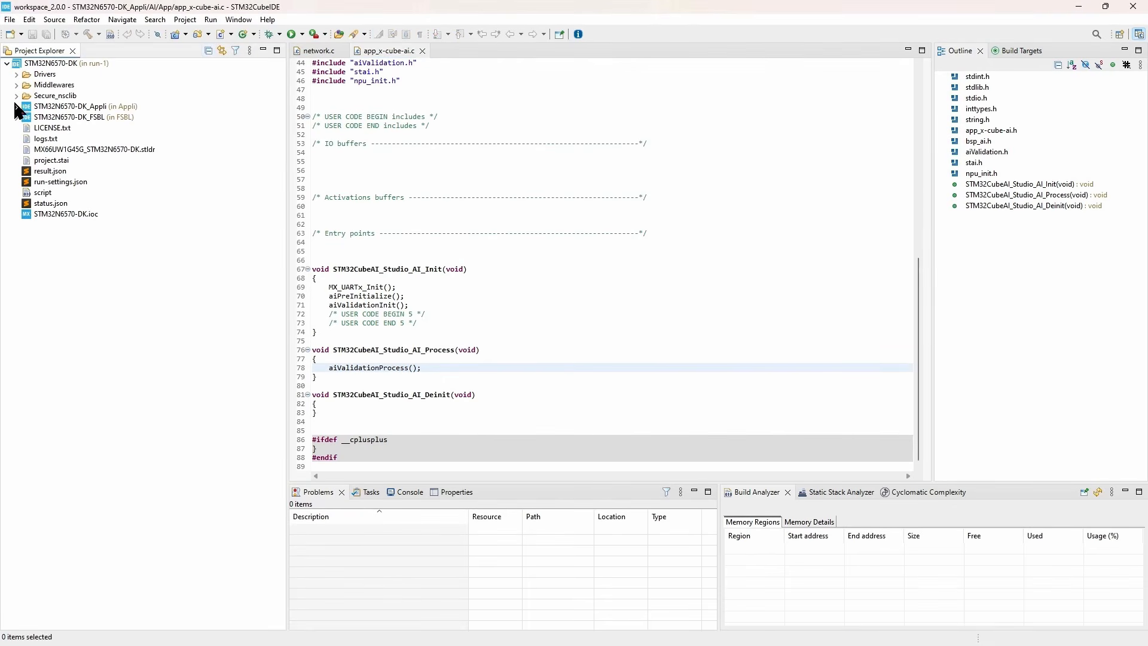
{"action": "left_click", "coordinate": [15, 107]}
{"action": "left_click", "coordinate": [26, 139]}
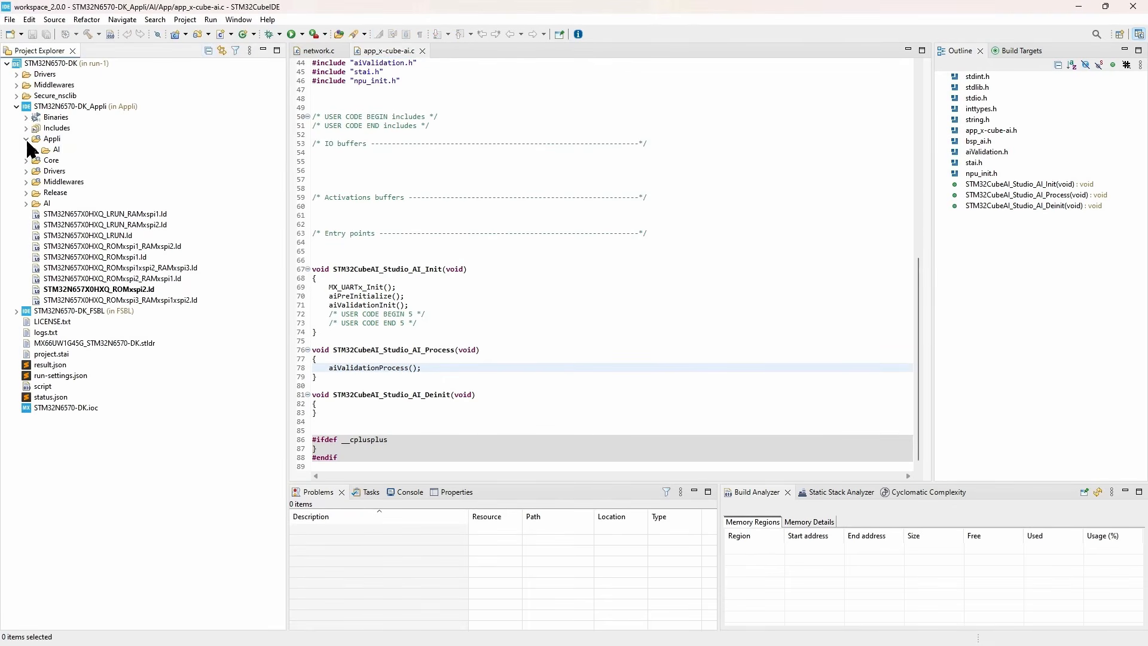
{"action": "left_click", "coordinate": [36, 149]}
{"action": "left_click", "coordinate": [46, 161]}
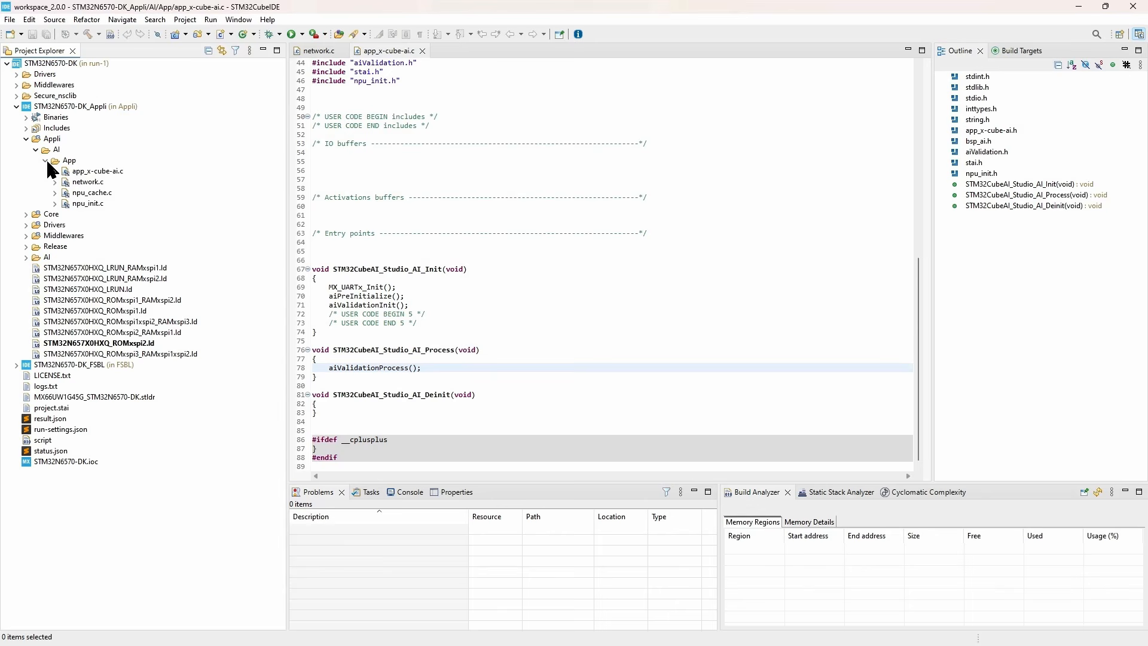
{"action": "double_click", "coordinate": [86, 183]}
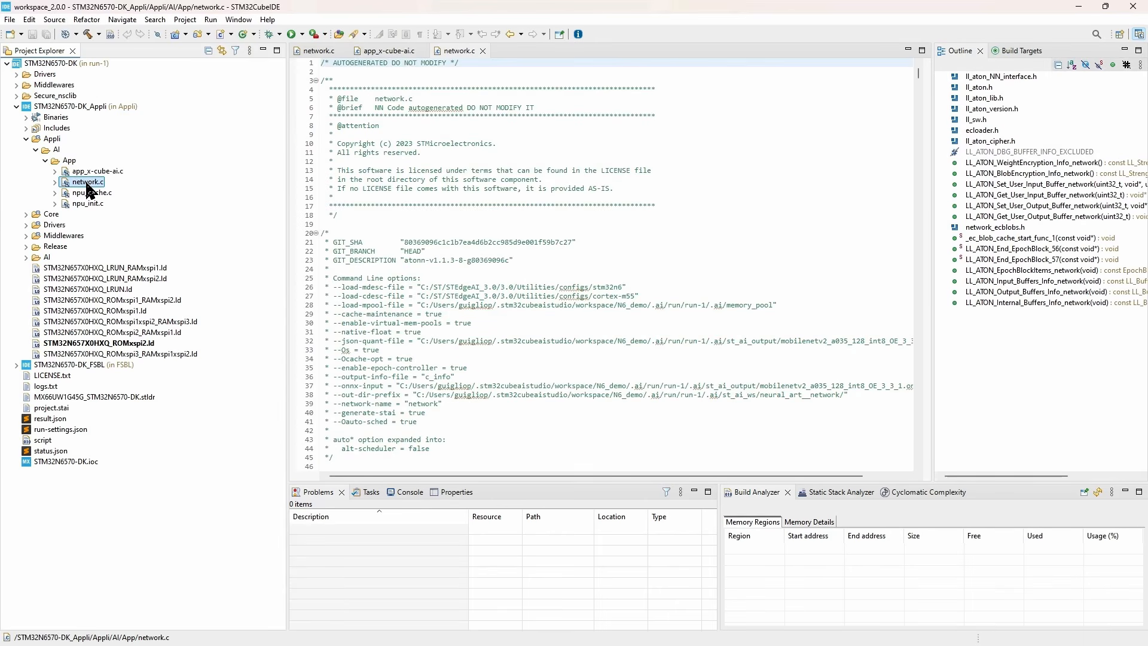
{"action": "scroll", "coordinate": [550, 263], "scroll_direction": "down", "scroll_amount": 6}
{"action": "scroll", "coordinate": [658, 203], "scroll_direction": "down", "scroll_amount": 7}
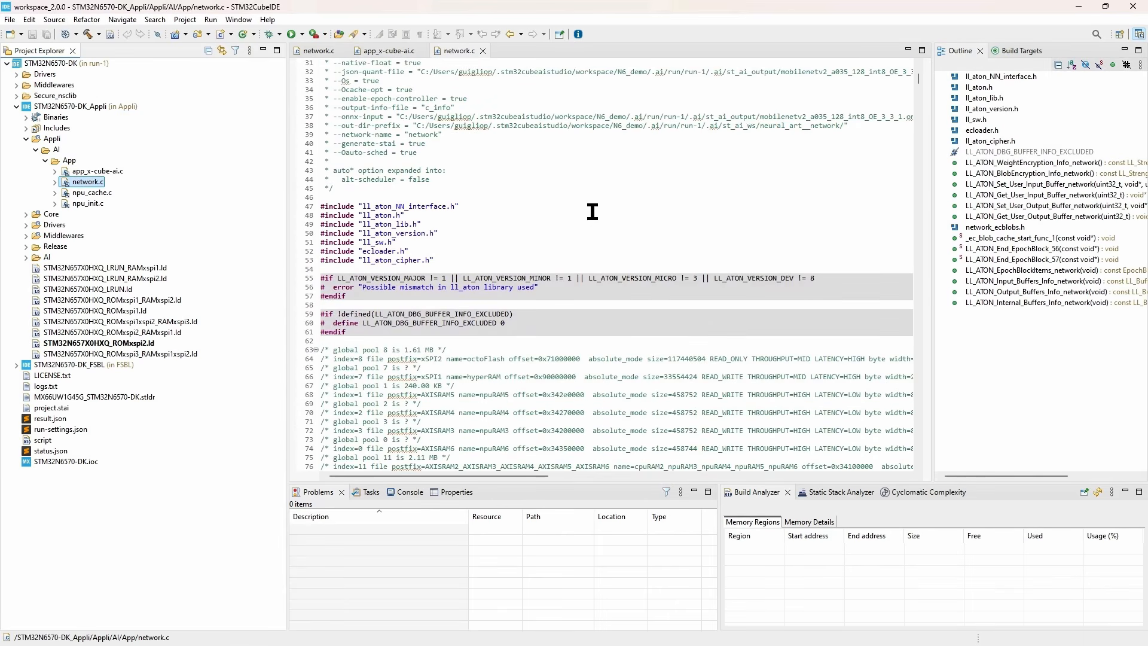
{"action": "scroll", "coordinate": [538, 236], "scroll_direction": "down", "scroll_amount": 3}
Open app_x-cube-ai.c and examine the STM32CubeAI_Studio_AI_Init and STM32CubeAI_Studio_AI_Process entry points
{"action": "double_click", "coordinate": [96, 171]}
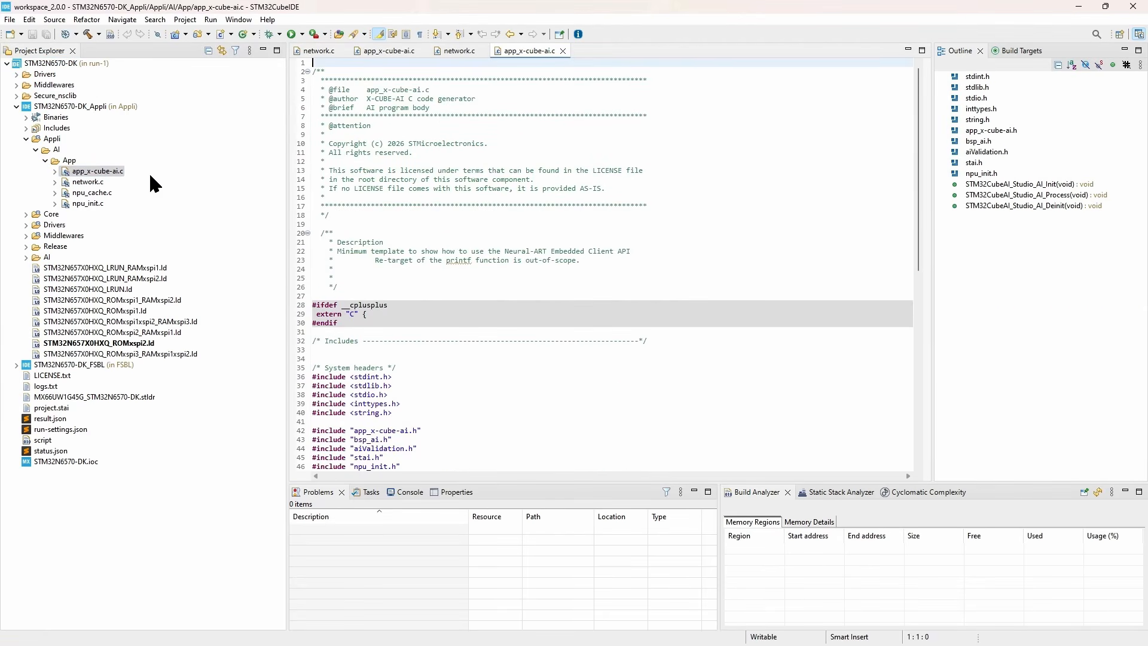
{"action": "scroll", "coordinate": [446, 262], "scroll_direction": "down", "scroll_amount": 4}
{"action": "left_click_drag", "start_coordinate": [919, 226], "coordinate": [934, 406]}
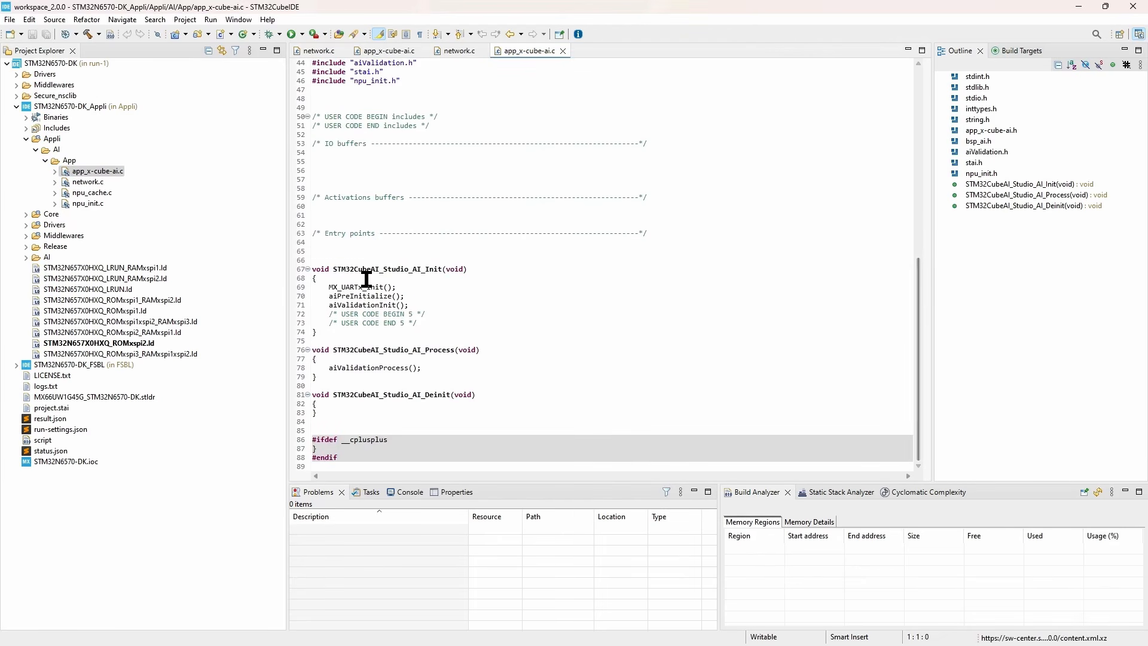
{"action": "left_click", "coordinate": [402, 270]}
{"action": "left_click", "coordinate": [417, 305]}
{"action": "left_click", "coordinate": [411, 351]}
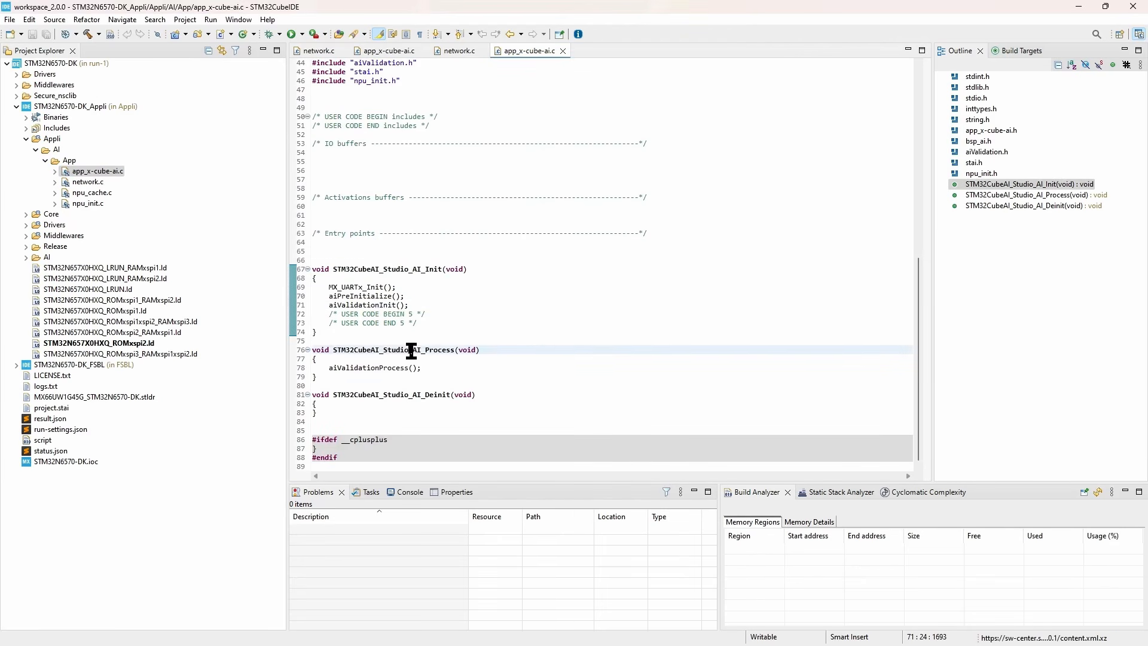
Examine the AI entry point functions in app_x-cube-ai.c and go to the definition of aiValidationProcess
{"action": "left_click", "coordinate": [408, 393]}
{"action": "left_click", "coordinate": [517, 377]}
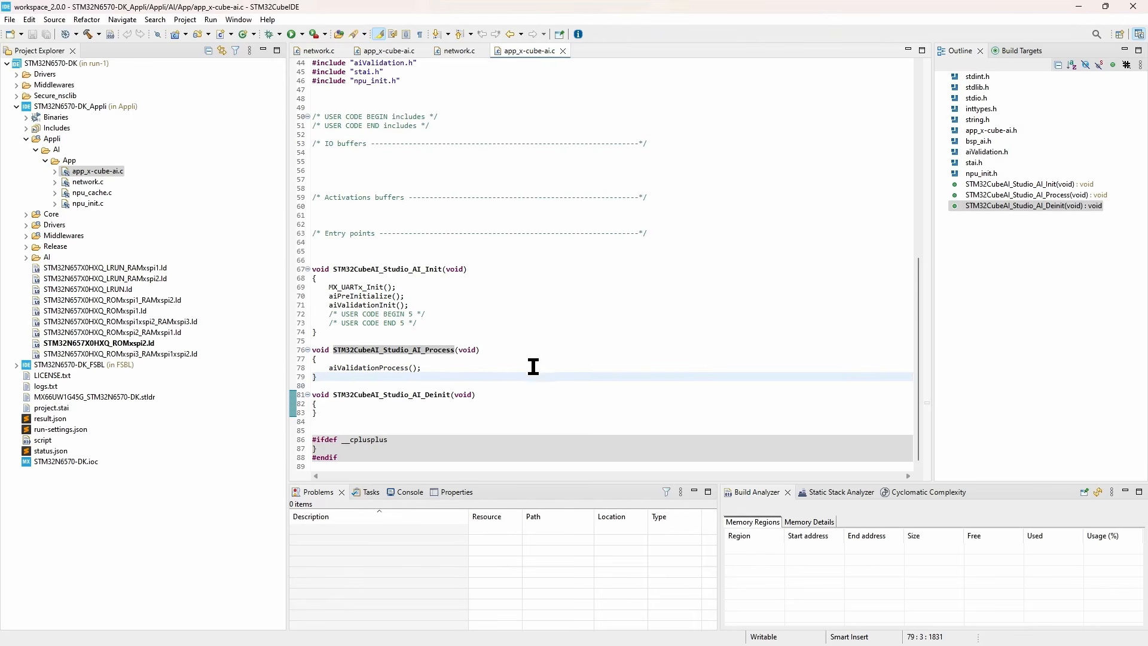
{"action": "left_click", "coordinate": [473, 314]}
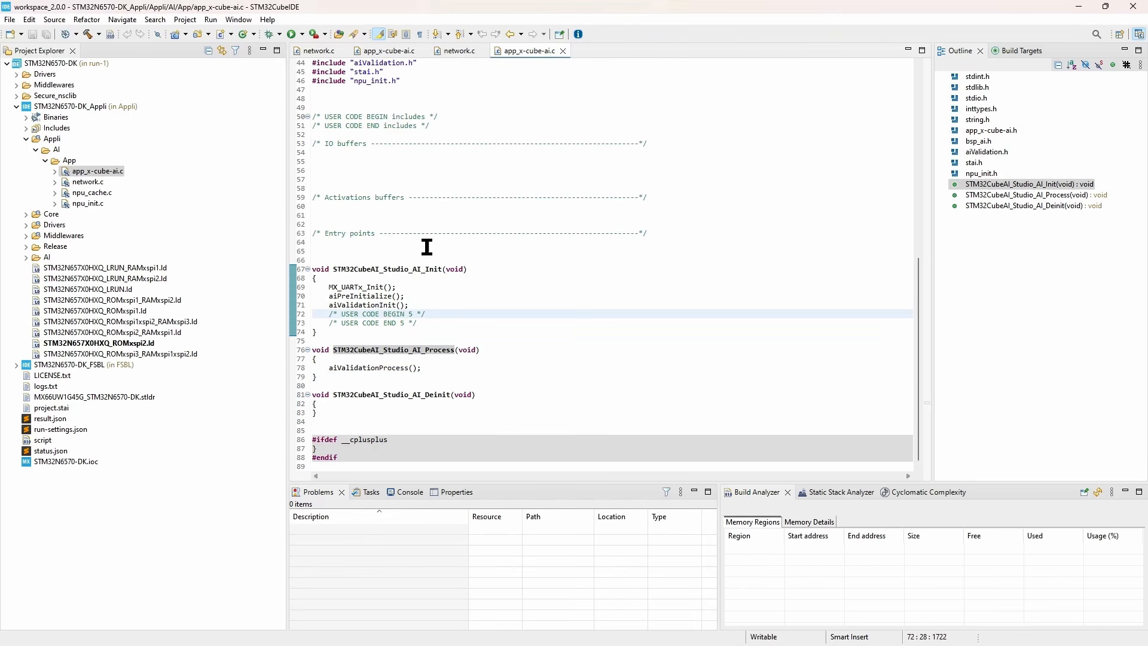
{"action": "left_click", "coordinate": [109, 174]}
{"action": "left_click", "coordinate": [369, 368], "text": "ctrl"}
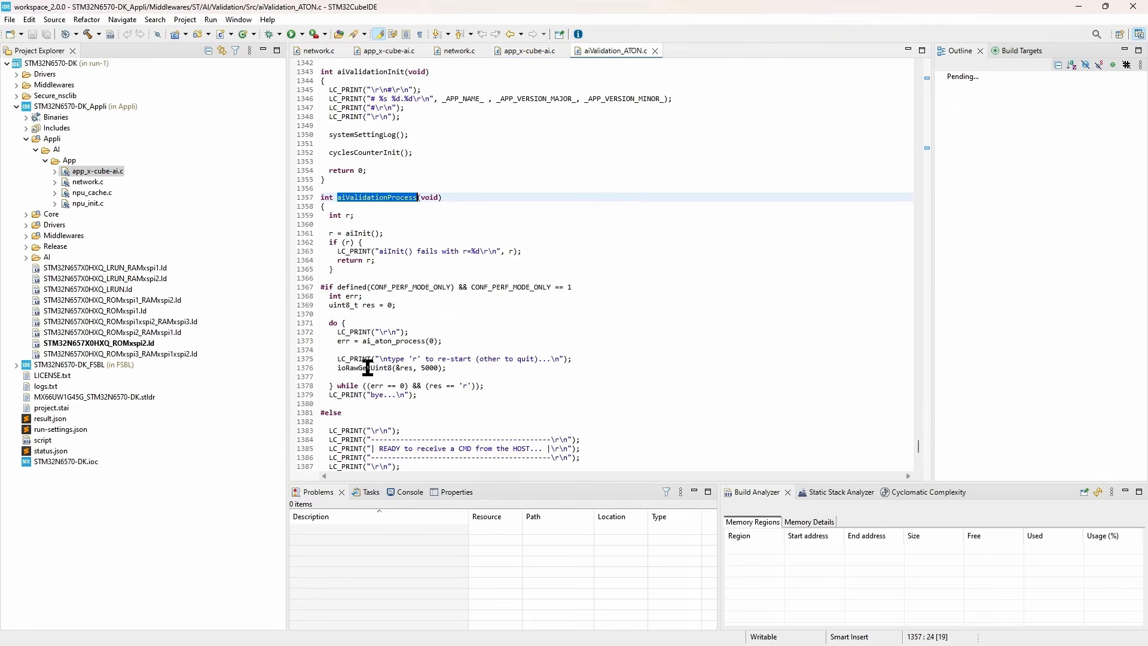
{"action": "left_click", "coordinate": [632, 198]}
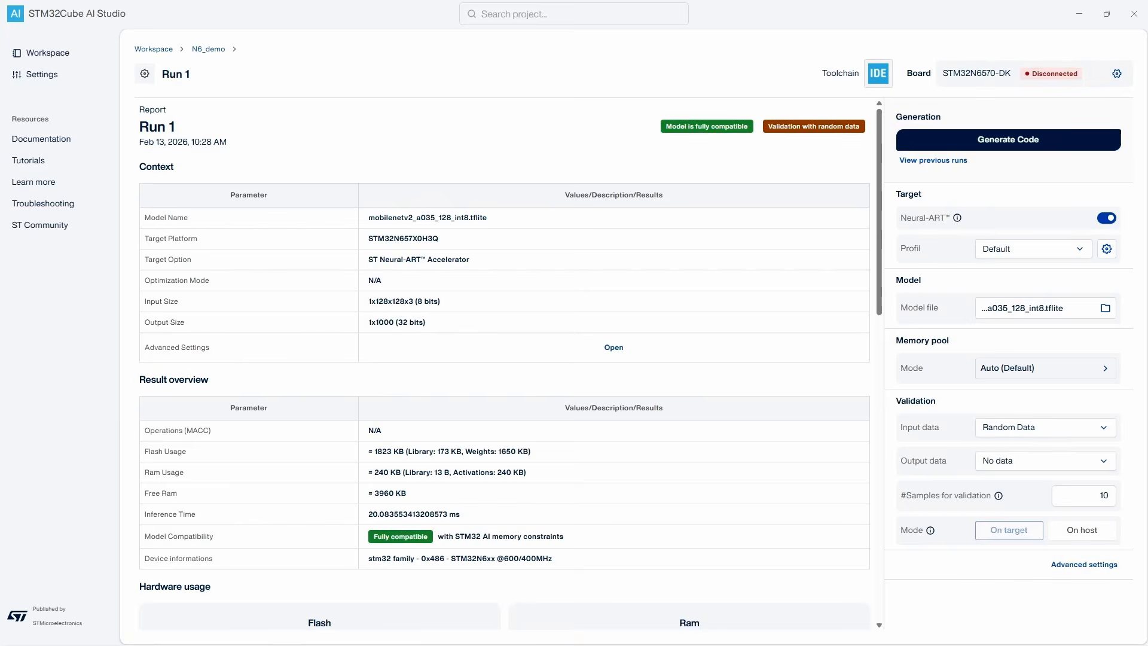
Return to the workspace in STM32Cube AI Studio and start a new project from scratch named H7_demo
{"action": "left_click", "coordinate": [157, 49]}
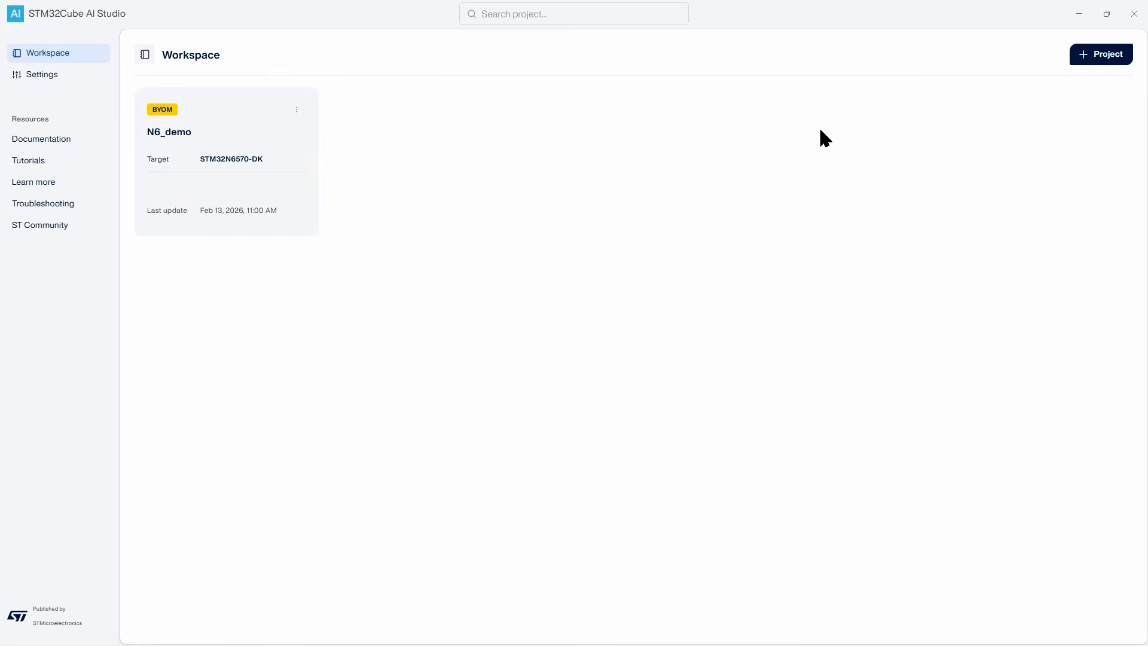
{"action": "left_click", "coordinate": [1100, 60]}
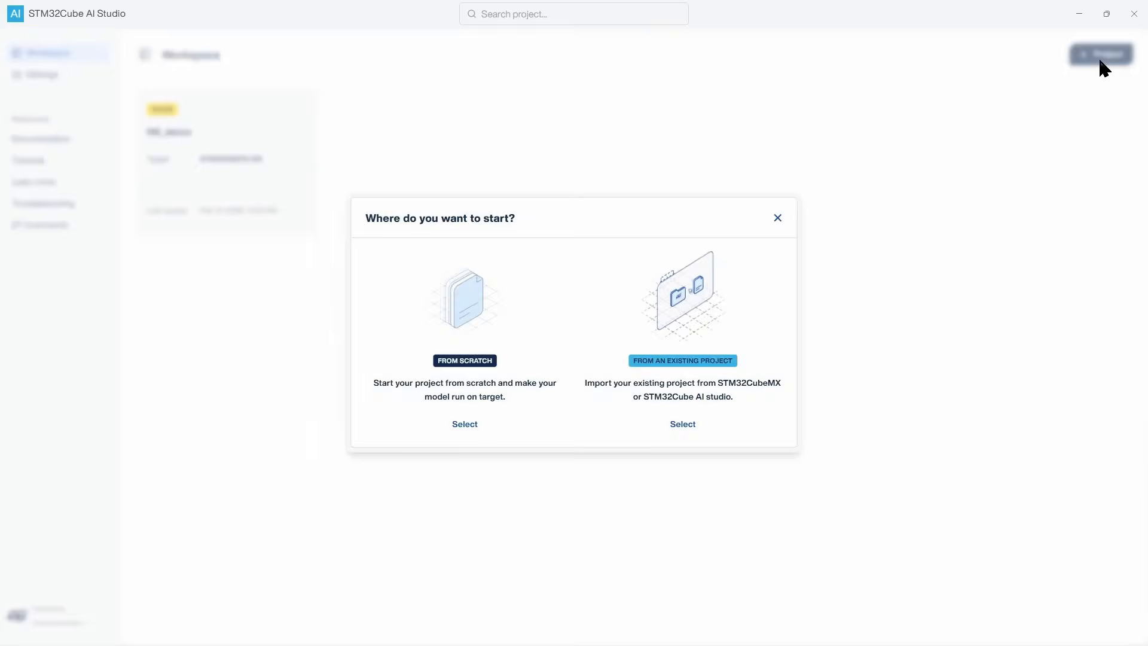
{"action": "left_click", "coordinate": [462, 425]}
{"action": "left_click", "coordinate": [429, 288]}
{"action": "type", "text": "H7_demo"}
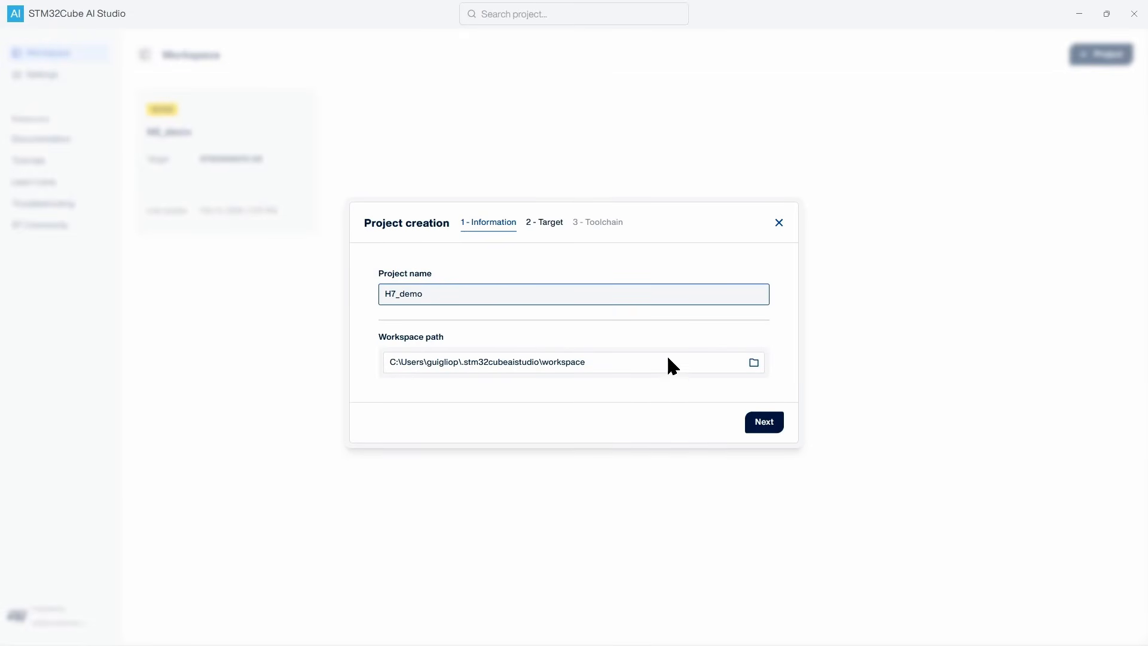
{"action": "left_click", "coordinate": [763, 422]}
Choose the NUCLEO-H743ZI2 board as target, keep the STM32CubeIDE toolchain and create the project
{"action": "left_click", "coordinate": [537, 279]}
{"action": "type", "text": "H743"}
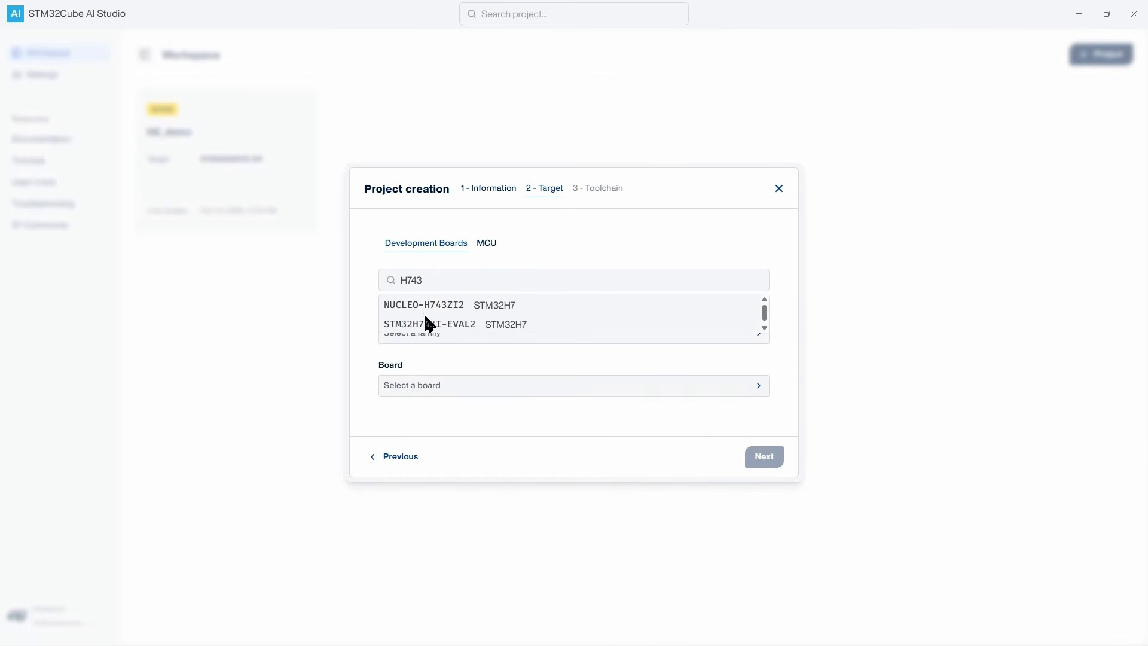
{"action": "left_click", "coordinate": [426, 306]}
{"action": "left_click", "coordinate": [769, 463]}
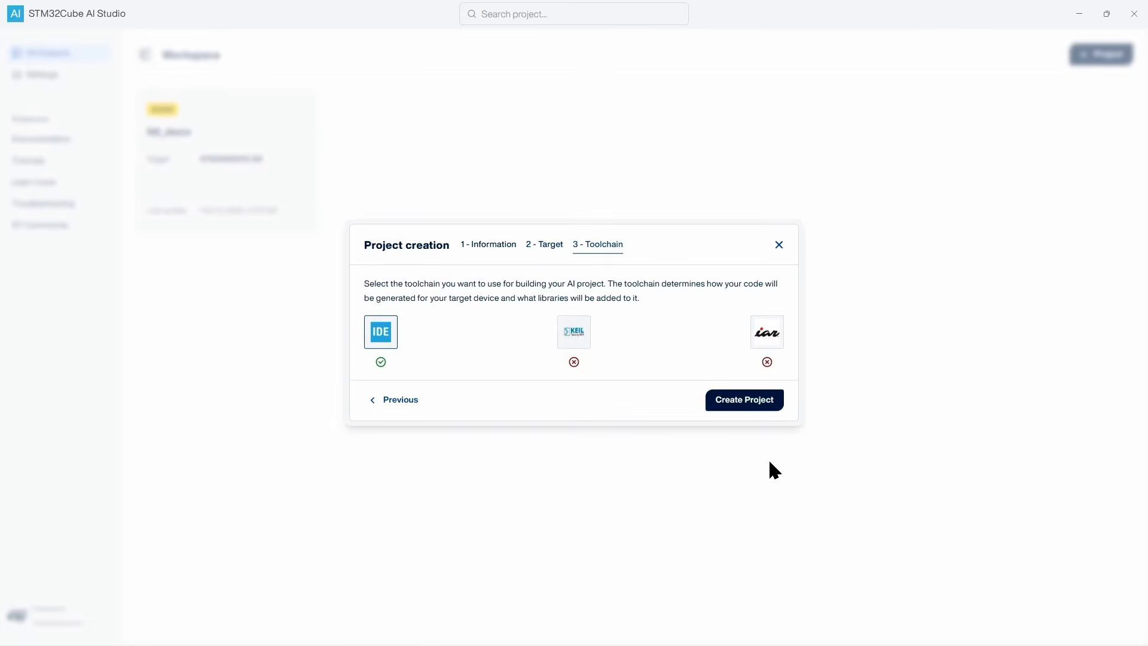
{"action": "left_click", "coordinate": [764, 408]}
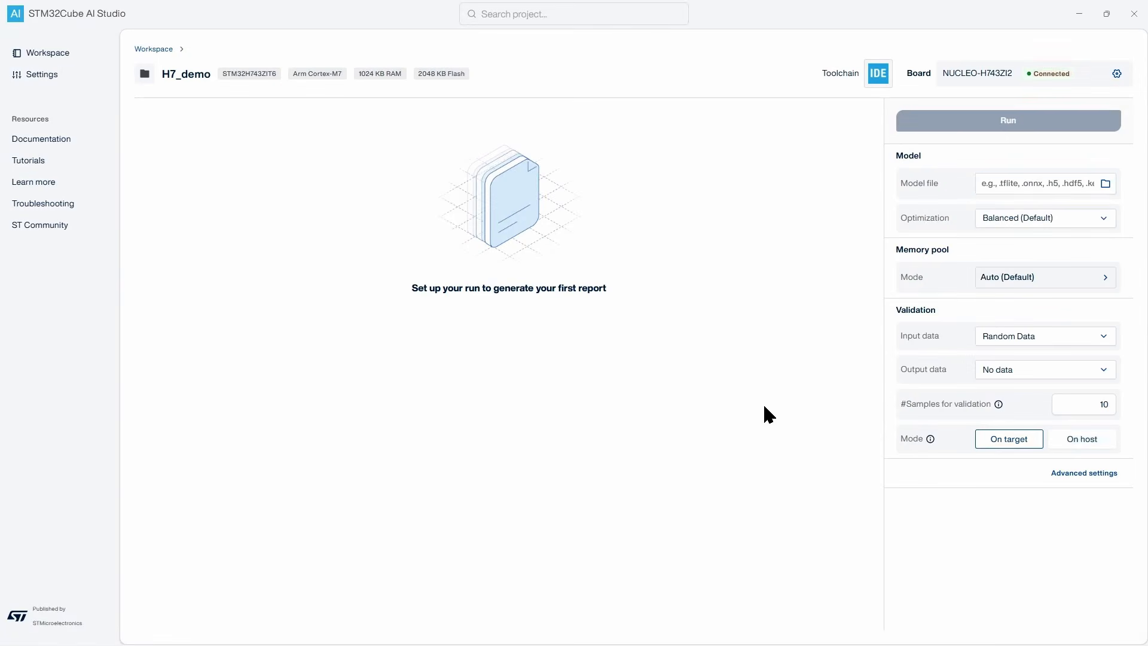
Load the mobilenetv2_a035_128_int8.tflite model and set the memory pool mode to Manual
{"action": "left_click", "coordinate": [1028, 183]}
{"action": "double_click", "coordinate": [159, 115]}
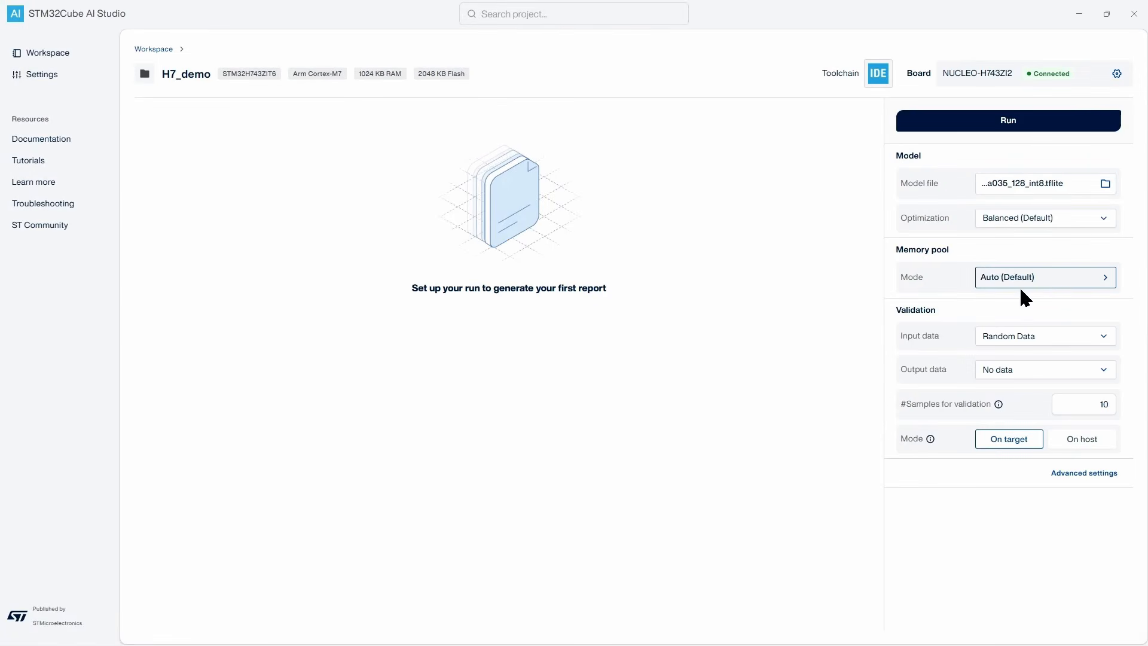
{"action": "left_click", "coordinate": [1006, 278]}
{"action": "left_click", "coordinate": [1020, 316]}
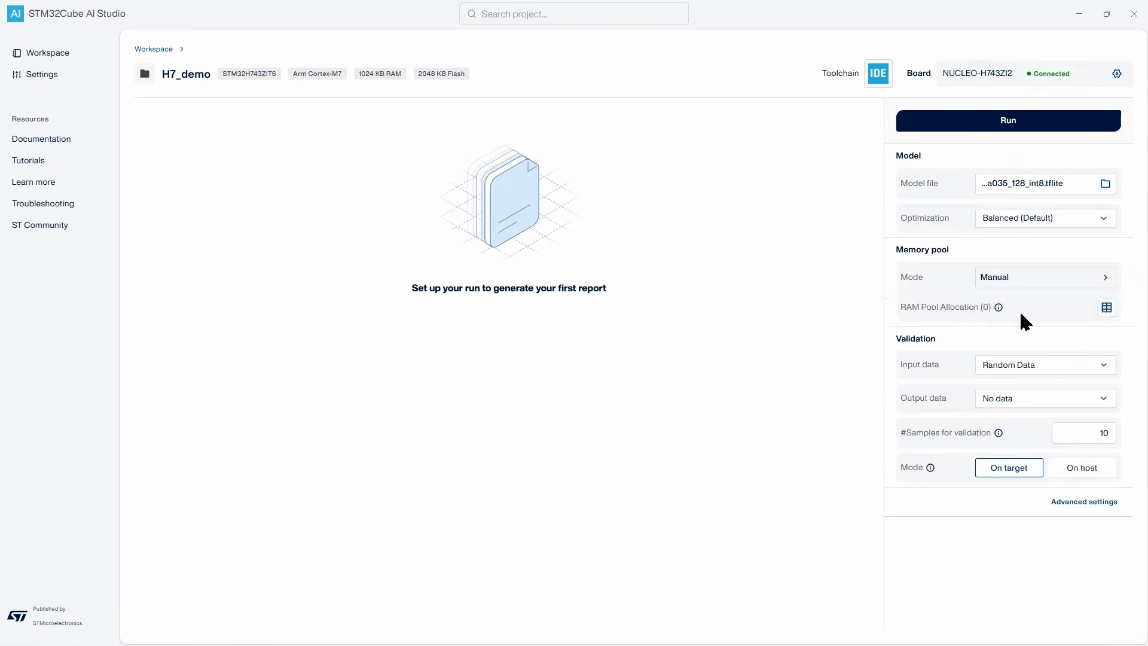
Reorder the RAM pool allocation so that RAM_D2 comes before RAM_D1
{"action": "left_click", "coordinate": [1107, 308]}
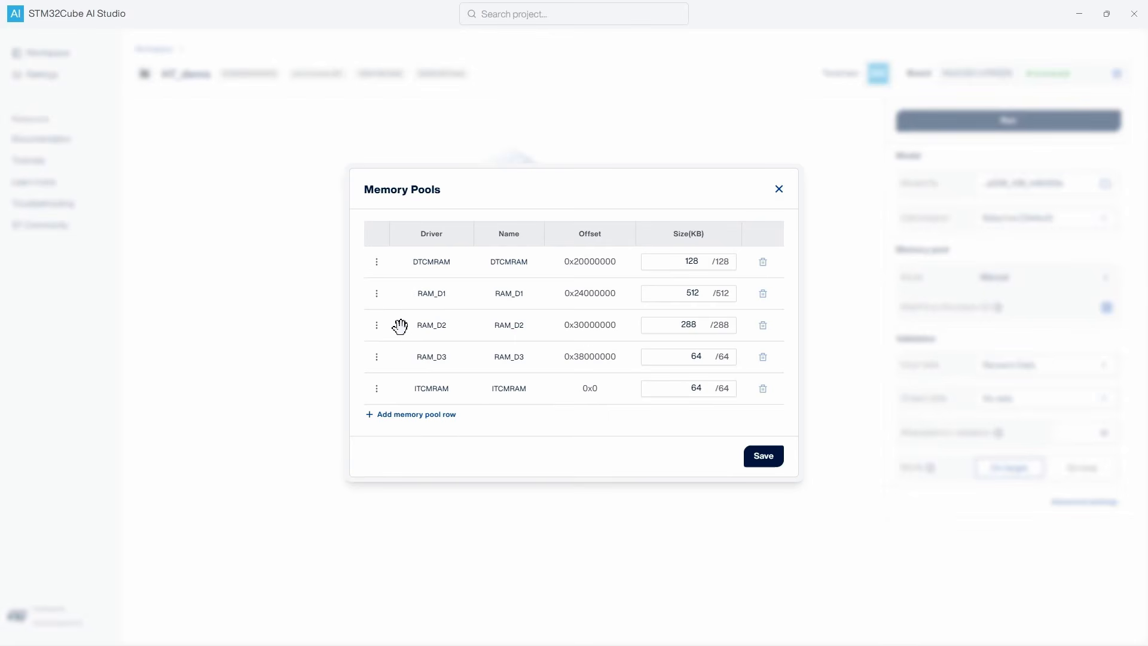
{"action": "left_click_drag", "start_coordinate": [402, 331], "coordinate": [405, 293]}
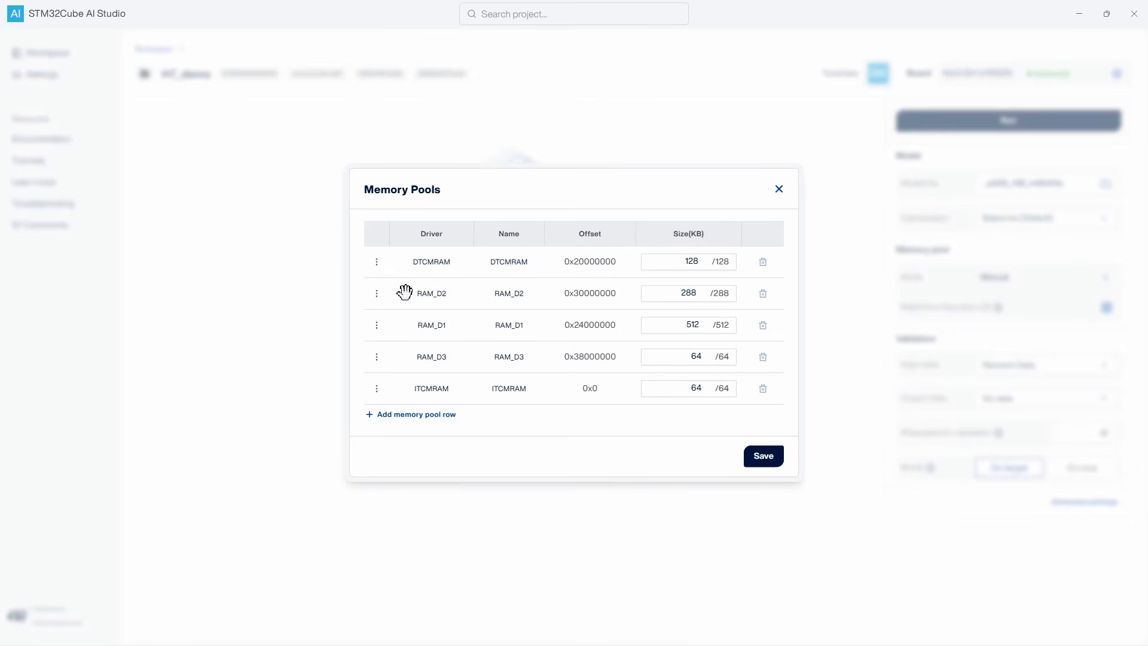
Add a custom memory pool row with offset and size fields, and delete that row again
{"action": "left_click", "coordinate": [397, 422]}
{"action": "left_click", "coordinate": [585, 404]}
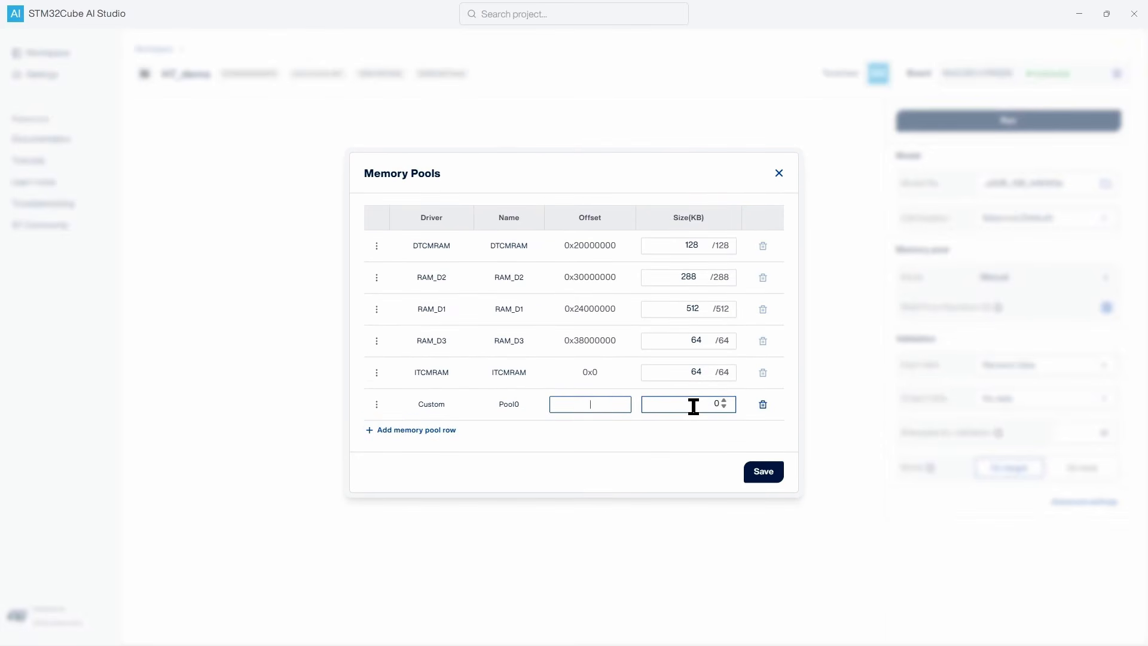
{"action": "left_click", "coordinate": [763, 405]}
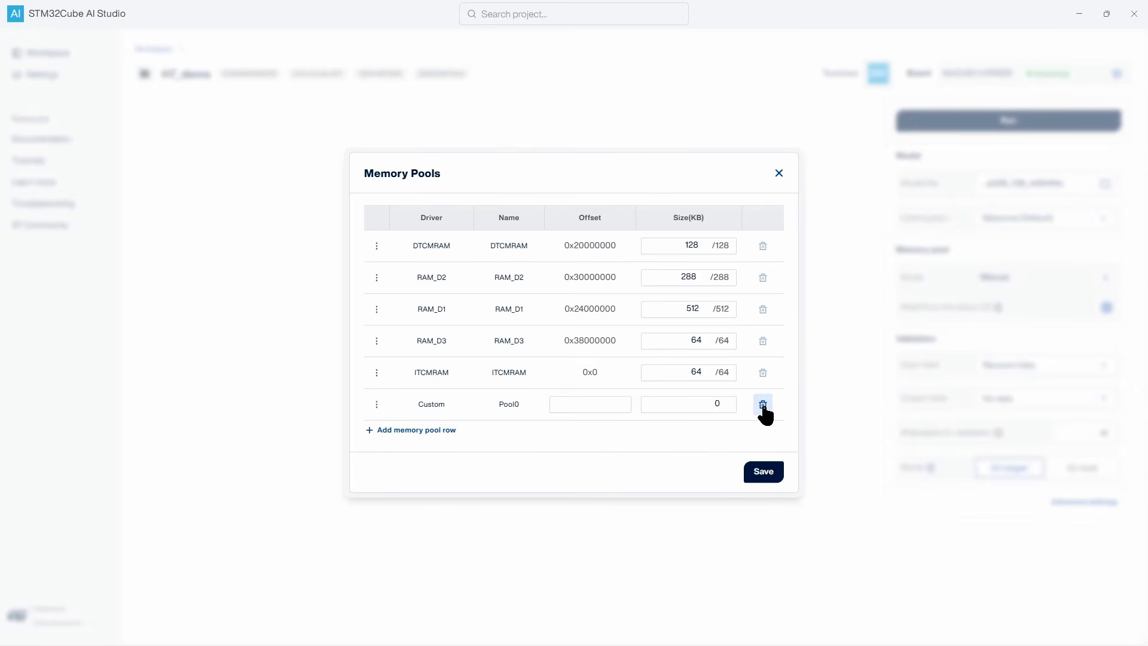
{"action": "left_click", "coordinate": [763, 407]}
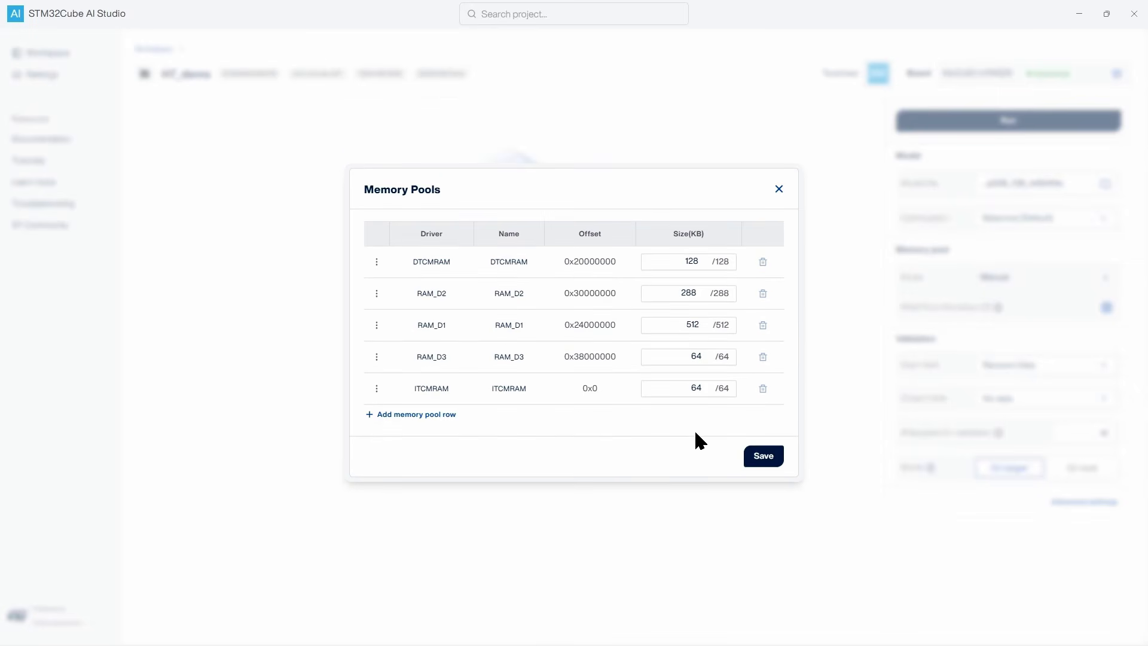
Save the memory pool allocation and run the model validation on target with random data
{"action": "left_click", "coordinate": [761, 460]}
{"action": "left_click", "coordinate": [1008, 121]}
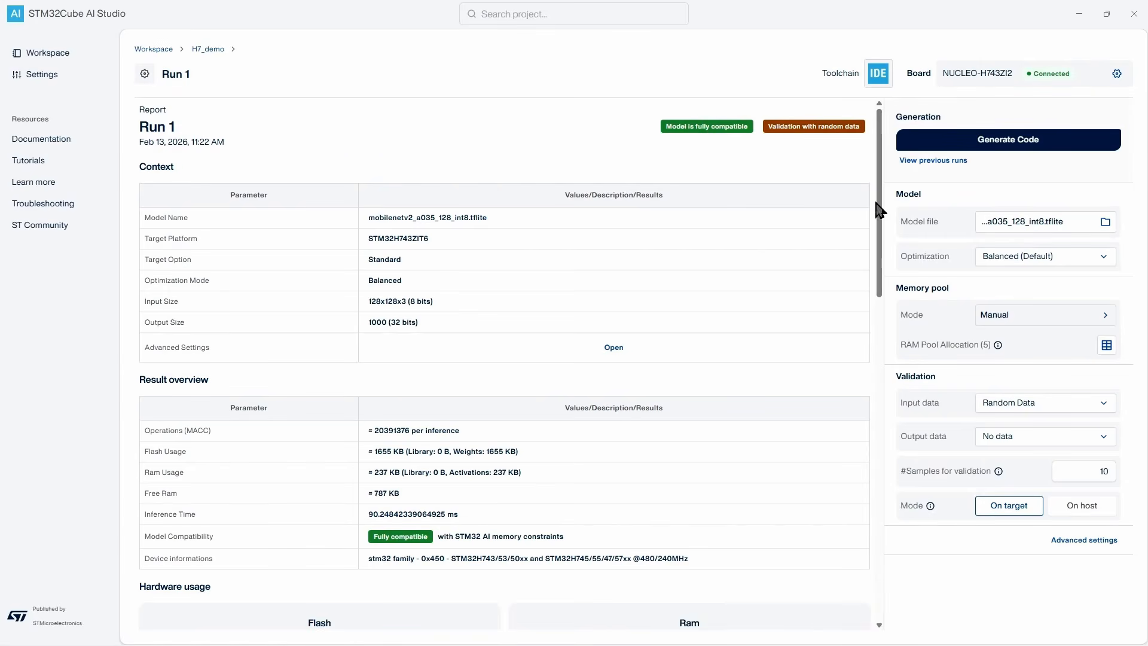
Review the Run 1 report from the result overview and hardware usage down to the model metrics and memory pools
{"action": "left_click_drag", "start_coordinate": [879, 210], "coordinate": [879, 276]}
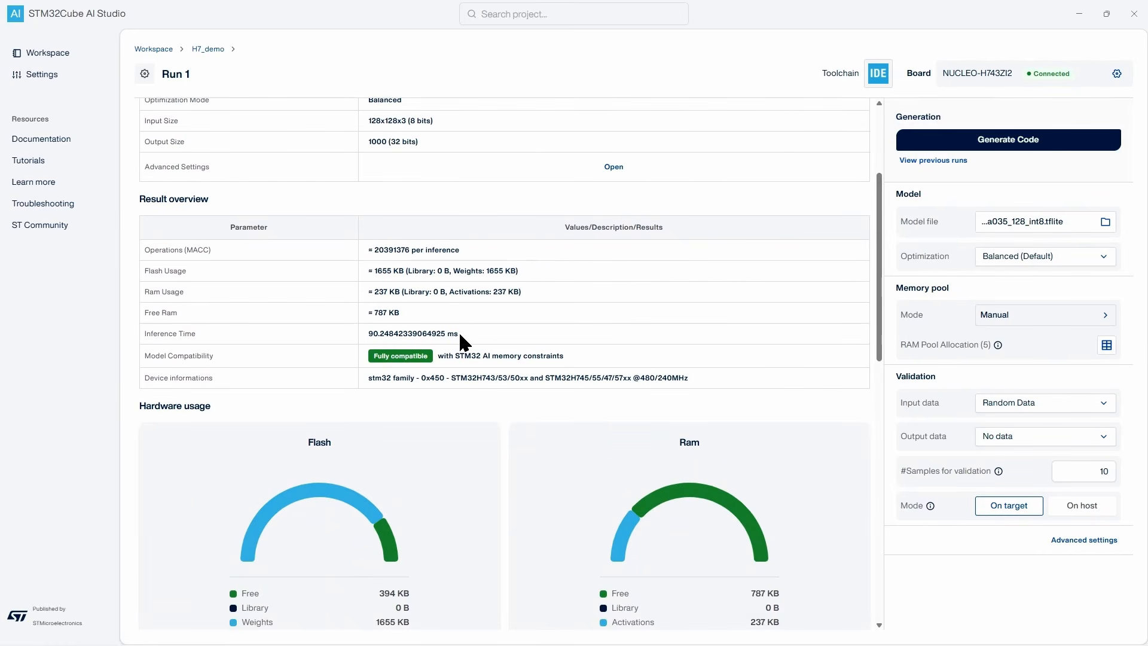
{"action": "scroll", "coordinate": [874, 320], "scroll_direction": "down", "scroll_amount": 1}
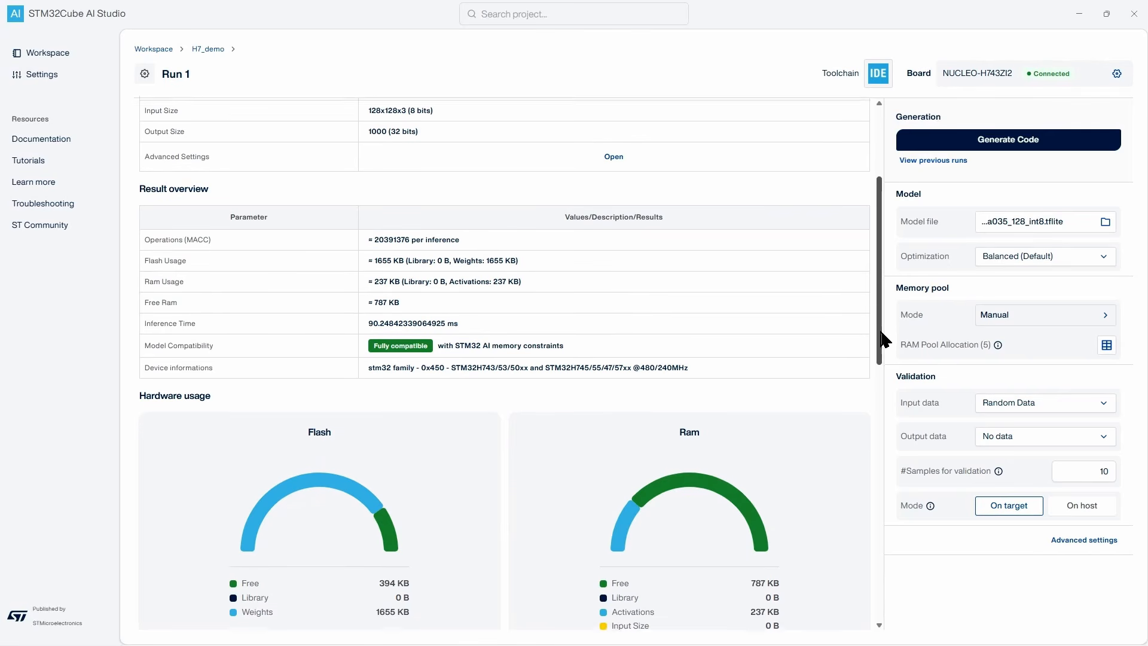
{"action": "left_click_drag", "start_coordinate": [881, 314], "coordinate": [892, 577]}
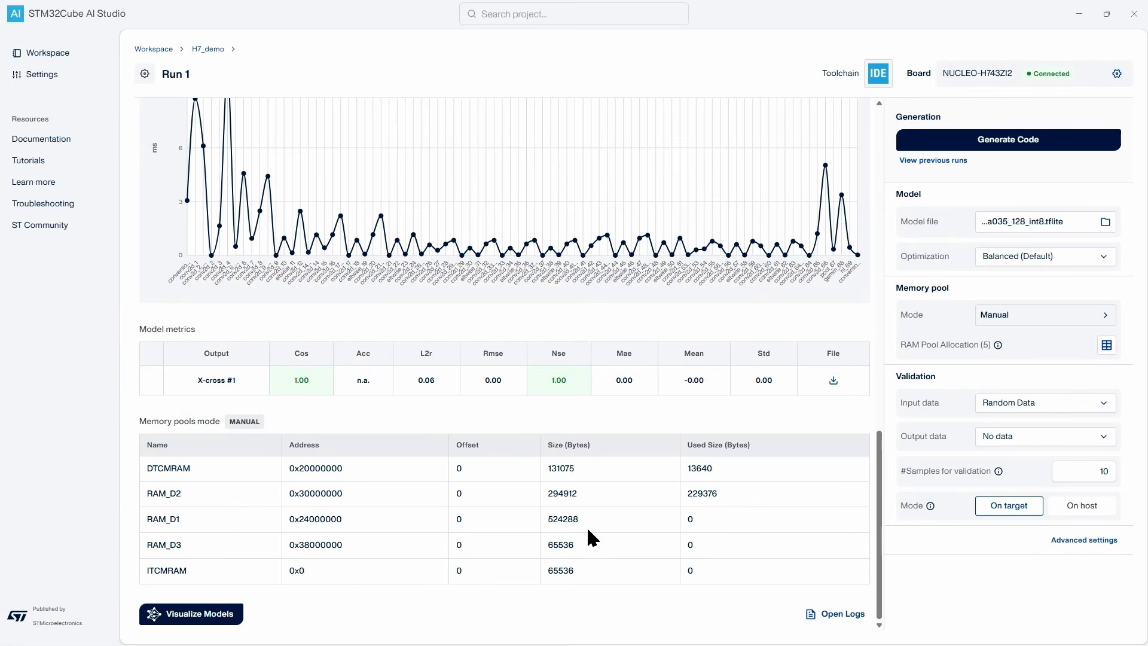
Open the run logs, highlight the RAM_D2 line in the memory-pools summary and close the logs
{"action": "left_click", "coordinate": [836, 614]}
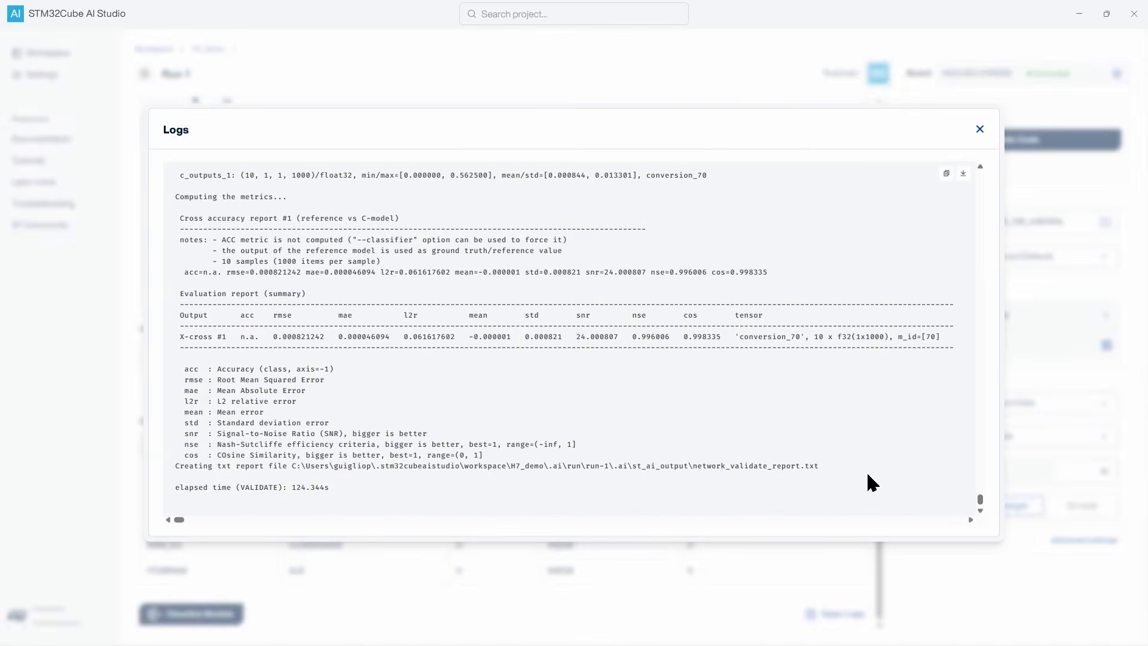
{"action": "scroll", "coordinate": [598, 419], "scroll_direction": "up", "scroll_amount": 15}
{"action": "left_click_drag", "start_coordinate": [183, 317], "coordinate": [443, 317]}
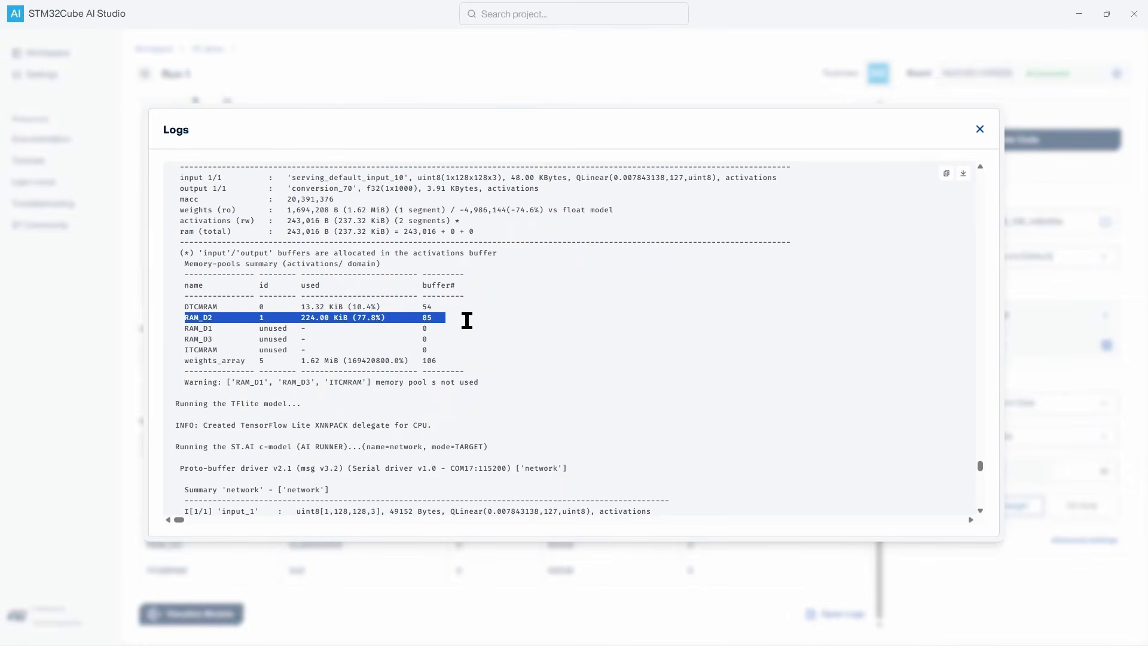
{"action": "key", "text": "Escape"}
Visualize the original and optimized models side by side, look through the optimized graph and close the visualization
{"action": "left_click", "coordinate": [192, 617]}
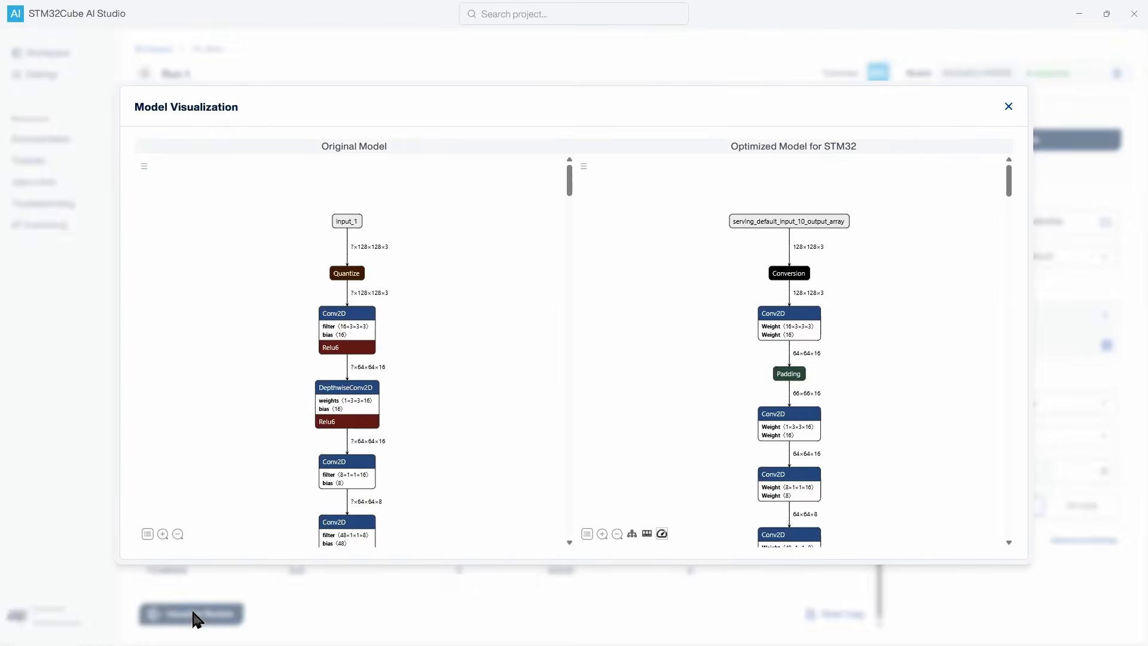
{"action": "scroll", "coordinate": [697, 287], "scroll_direction": "down", "scroll_amount": 6}
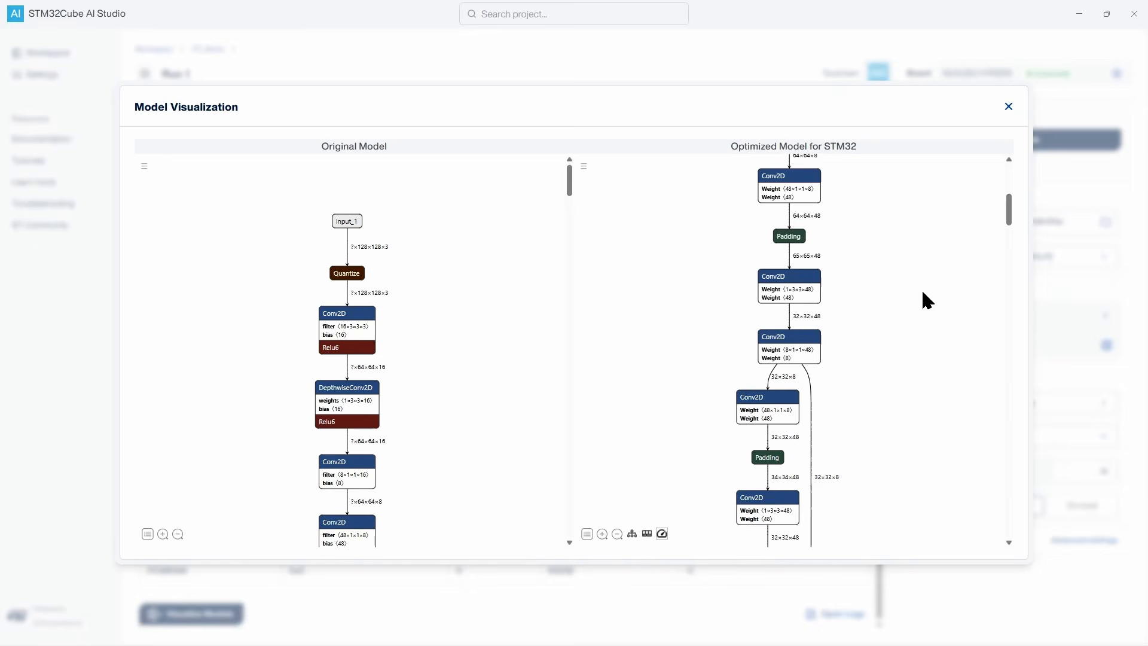
{"action": "left_click_drag", "start_coordinate": [1012, 216], "coordinate": [1007, 110]}
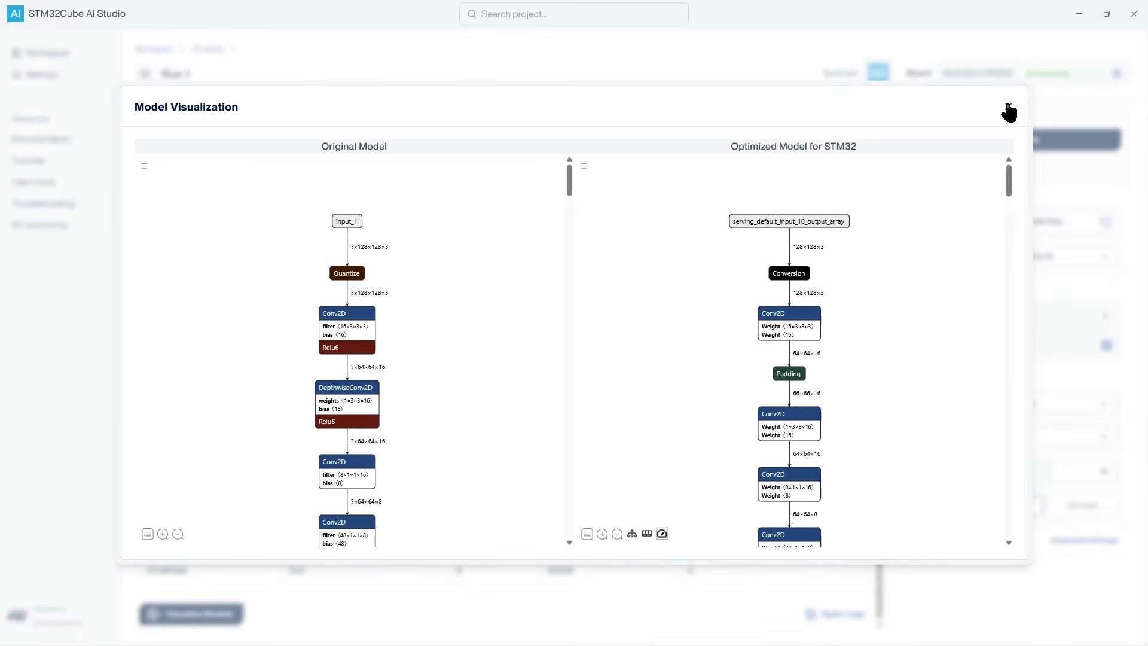
{"action": "left_click", "coordinate": [1009, 107]}
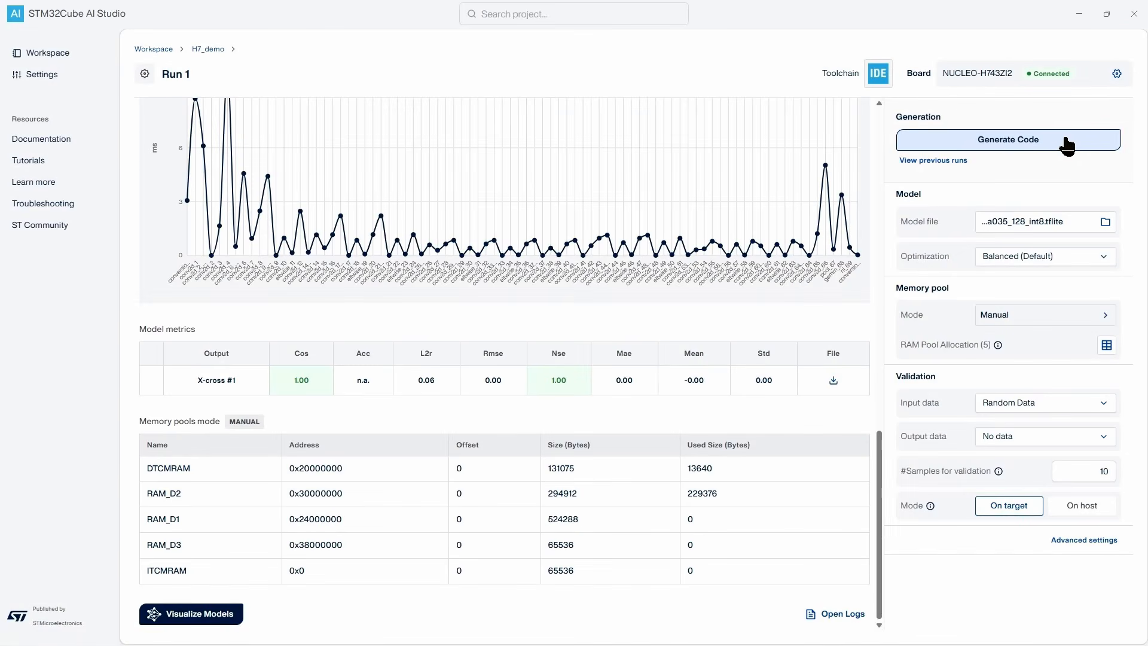
Generate the STM32 project template for Run 1 and open the H7_demo project from its folder in STM32CubeIDE
{"action": "left_click", "coordinate": [1046, 142]}
{"action": "left_click", "coordinate": [777, 362]}
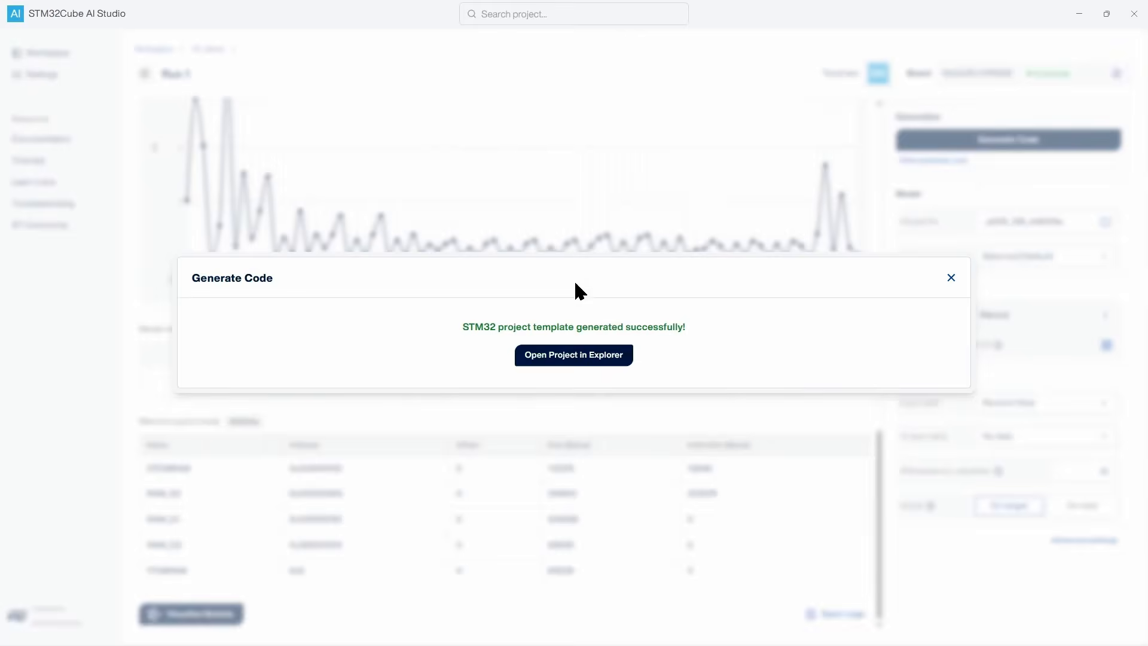
{"action": "left_click", "coordinate": [573, 365]}
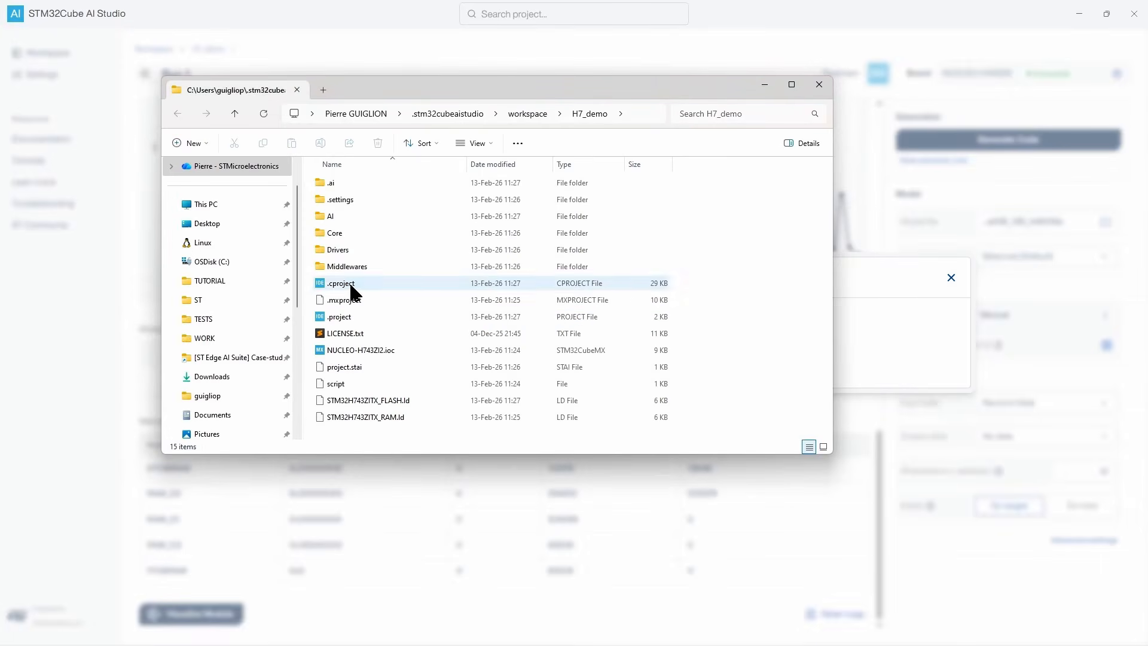
{"action": "double_click", "coordinate": [353, 291]}
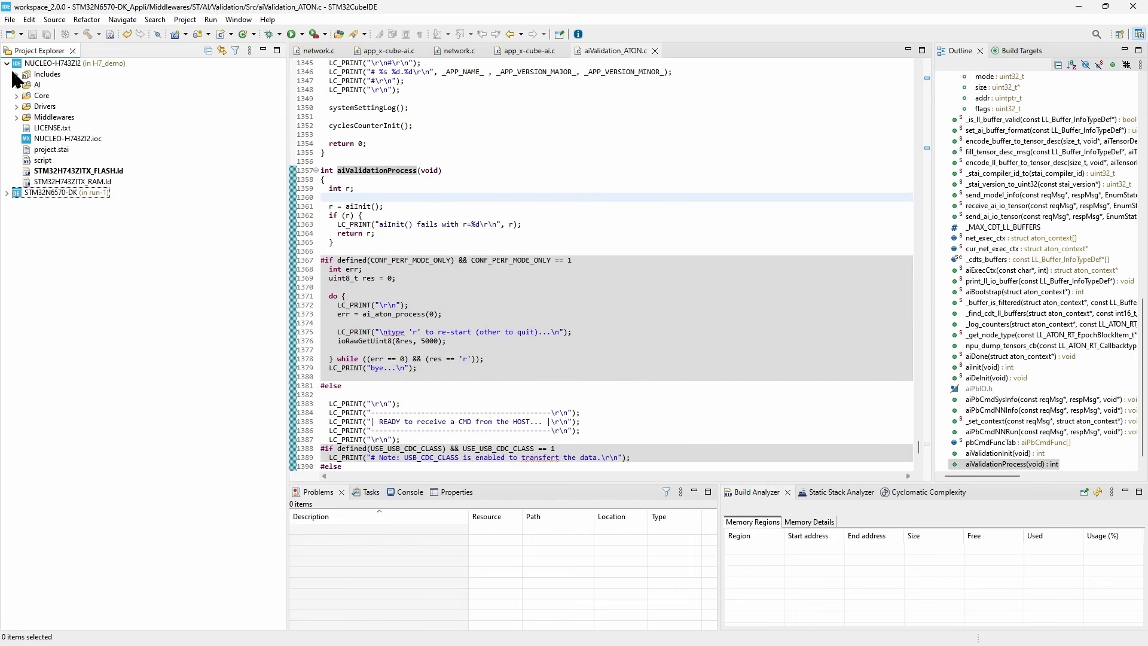
Expand the AI/App folder of the NUCLEO-H743ZI2 project and open app_x-cube-ai.c
{"action": "left_click", "coordinate": [17, 85]}
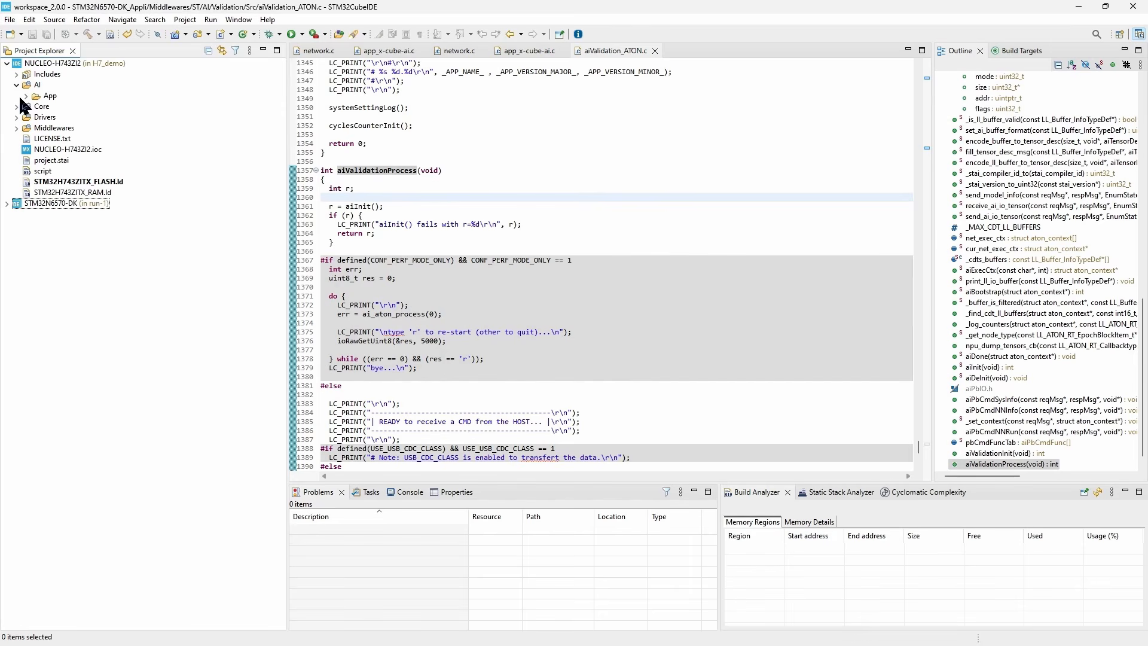
{"action": "left_click", "coordinate": [25, 97]}
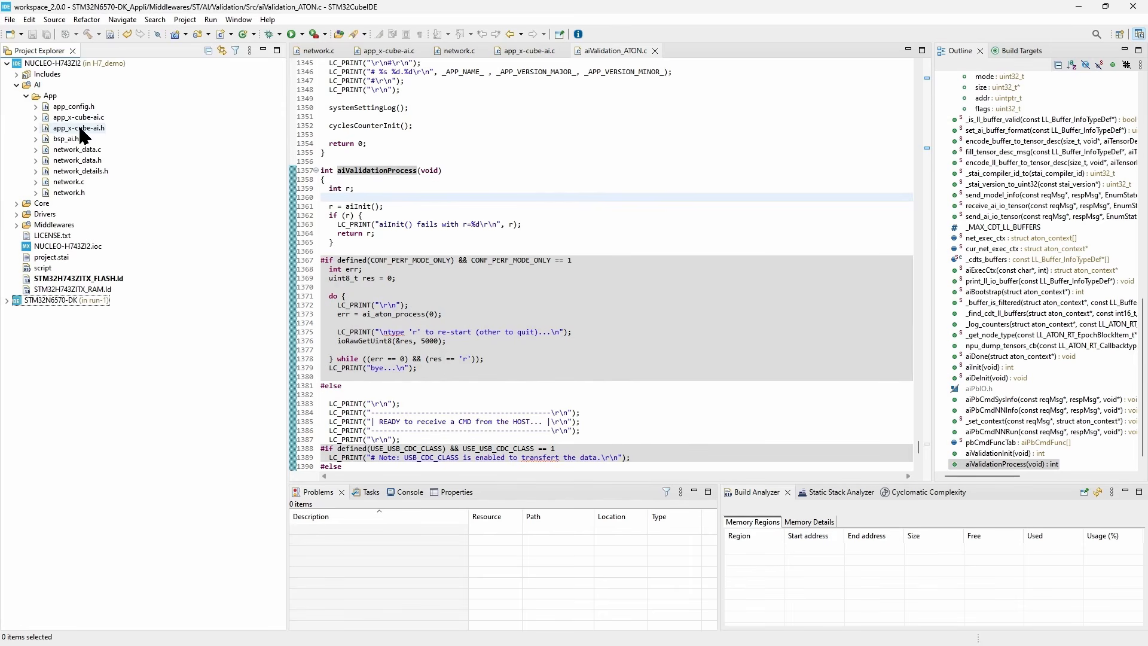
{"action": "left_click", "coordinate": [67, 182]}
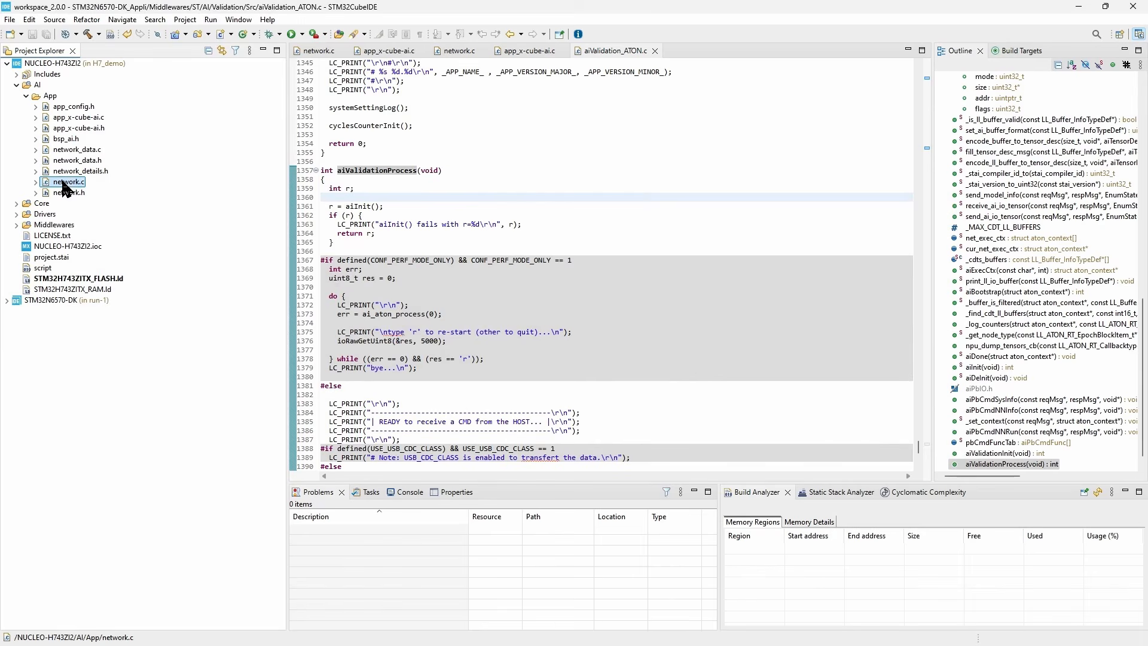
{"action": "left_click", "coordinate": [69, 150]}
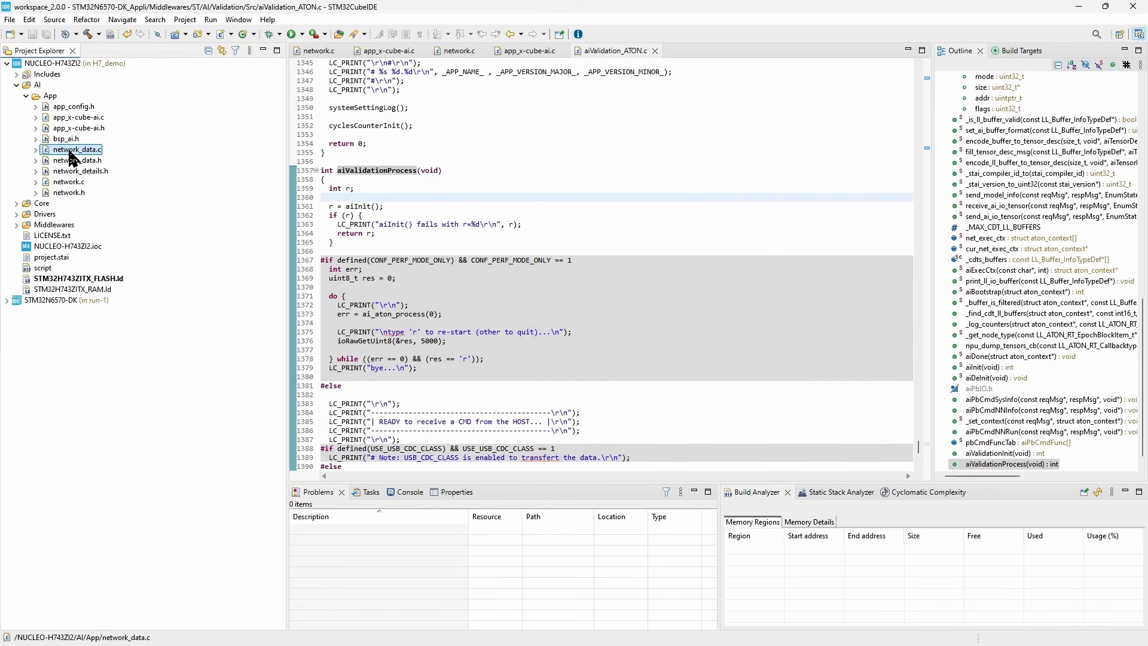
{"action": "left_click", "coordinate": [67, 119]}
{"action": "double_click", "coordinate": [67, 119]}
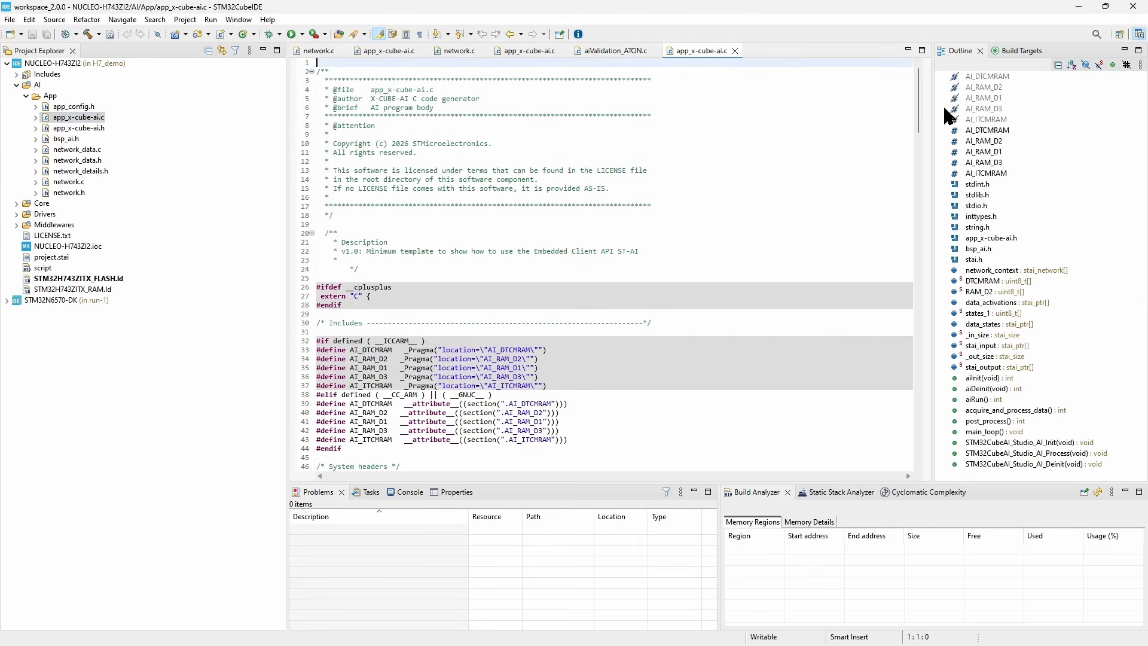
Examine the aiInit bootstrap code, including the network initialization and activation buffer calls, and the code below it
{"action": "left_click_drag", "start_coordinate": [922, 111], "coordinate": [941, 280]}
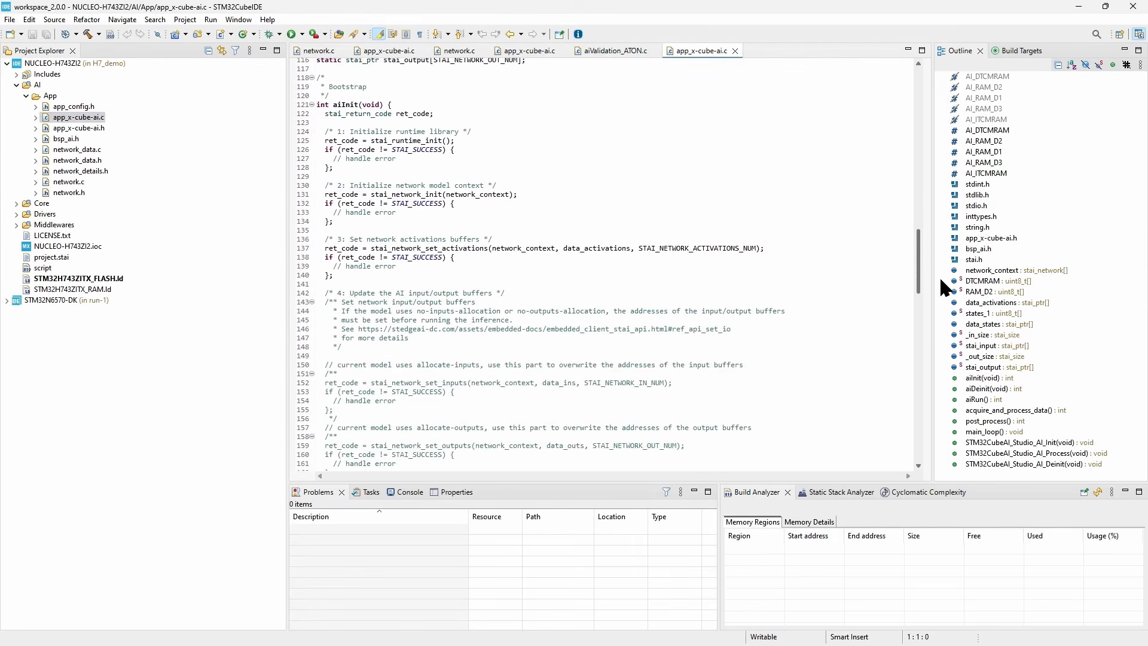
{"action": "left_click", "coordinate": [410, 195]}
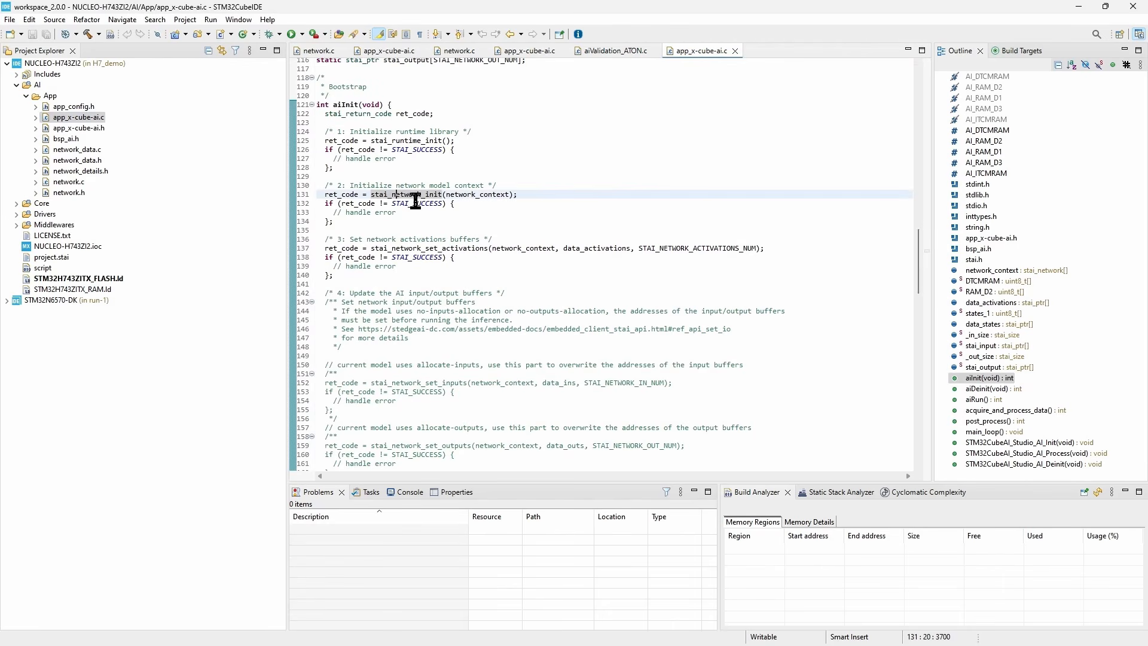
{"action": "left_click", "coordinate": [433, 246]}
{"action": "scroll", "coordinate": [474, 298], "scroll_direction": "down", "scroll_amount": 6}
{"action": "left_click", "coordinate": [518, 212]}
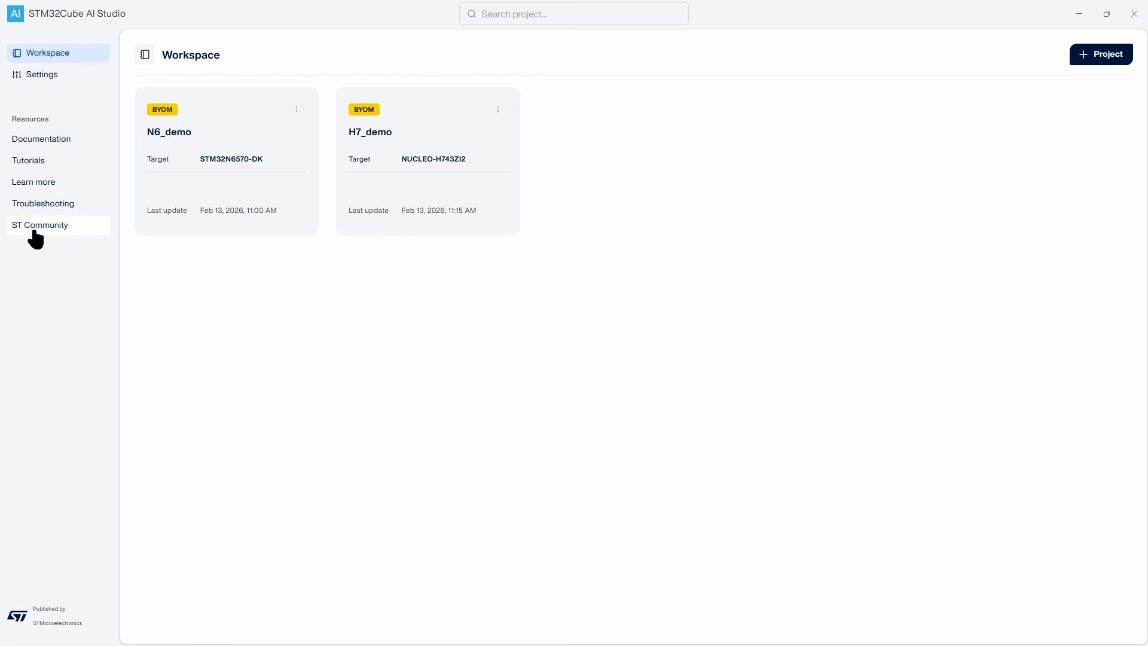
Open the ST Community from STM32Cube AI Studio and look through the Edge AI forum posts in the browser
{"action": "left_click", "coordinate": [64, 230]}
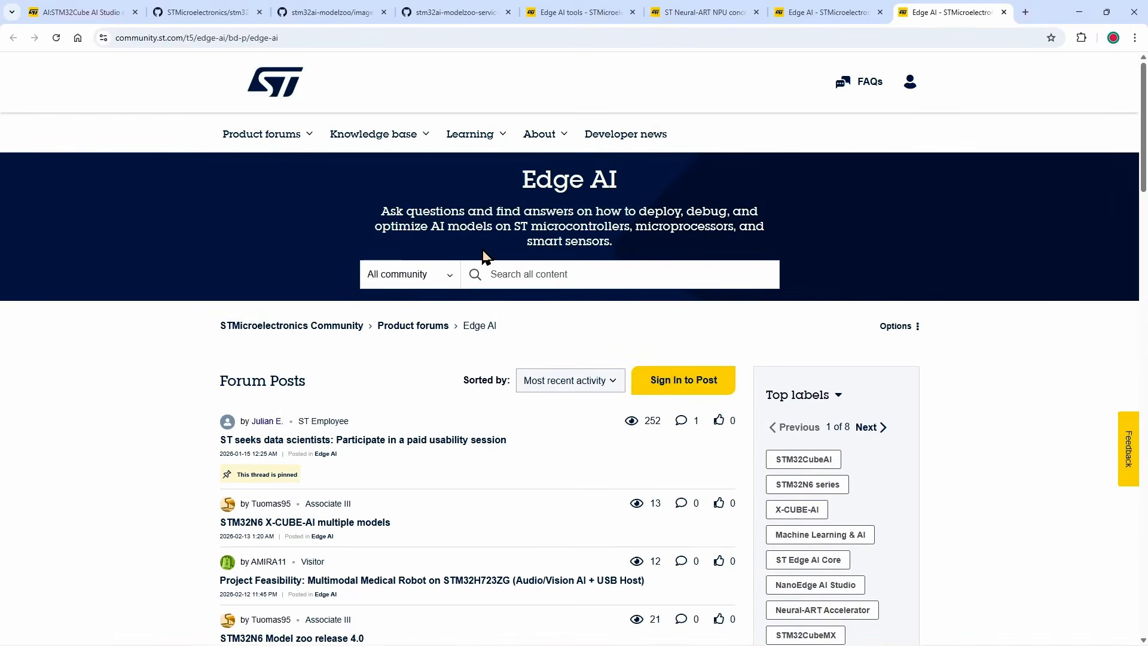
{"action": "scroll", "coordinate": [472, 261], "scroll_direction": "down", "scroll_amount": 2}
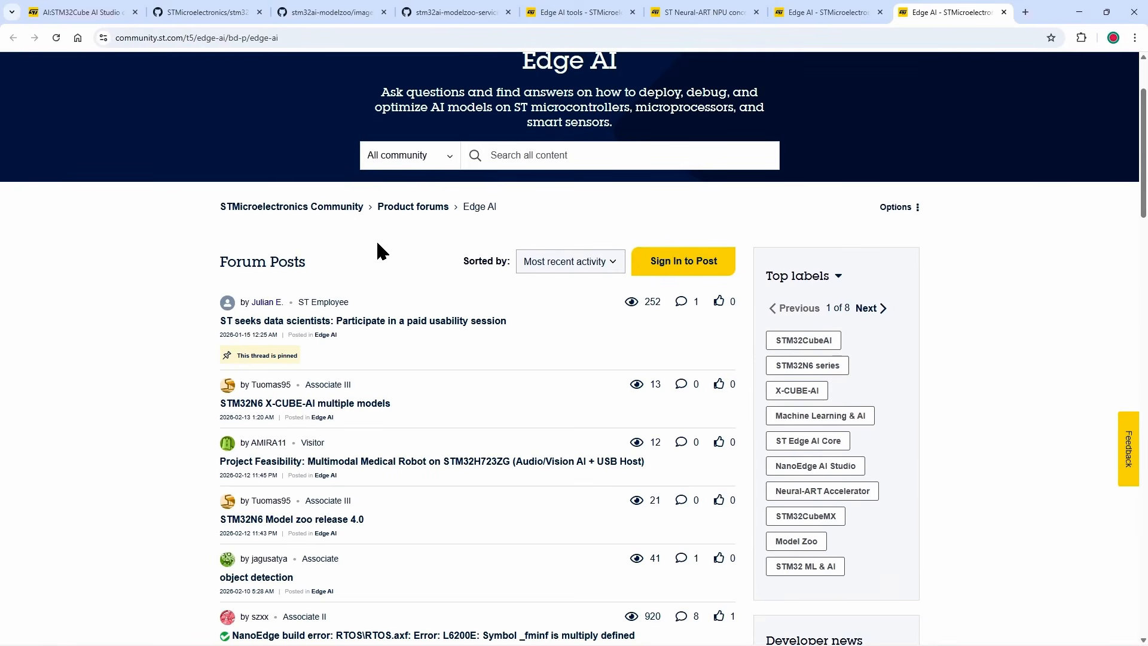